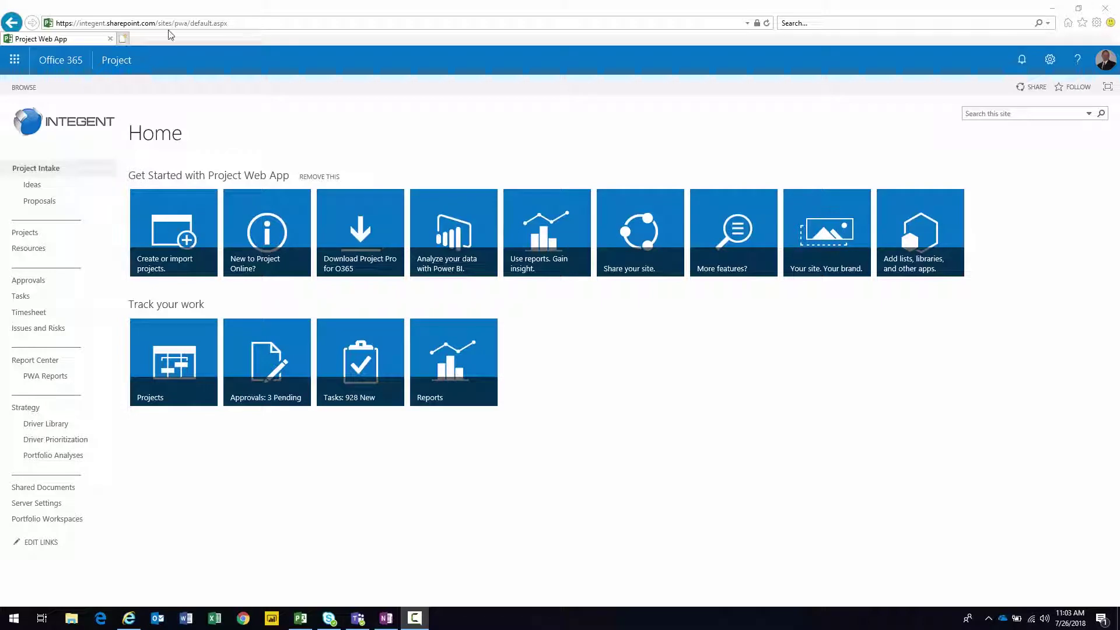
Go to the trainer site at integent.sharepoint.com/sites/trainer and open its Project Center.
left_click(250, 26)
left_click(247, 28)
key("BackSpace")
key("BackSpace")
key("BackSpace")
key("BackSpace")
key("BackSpace")
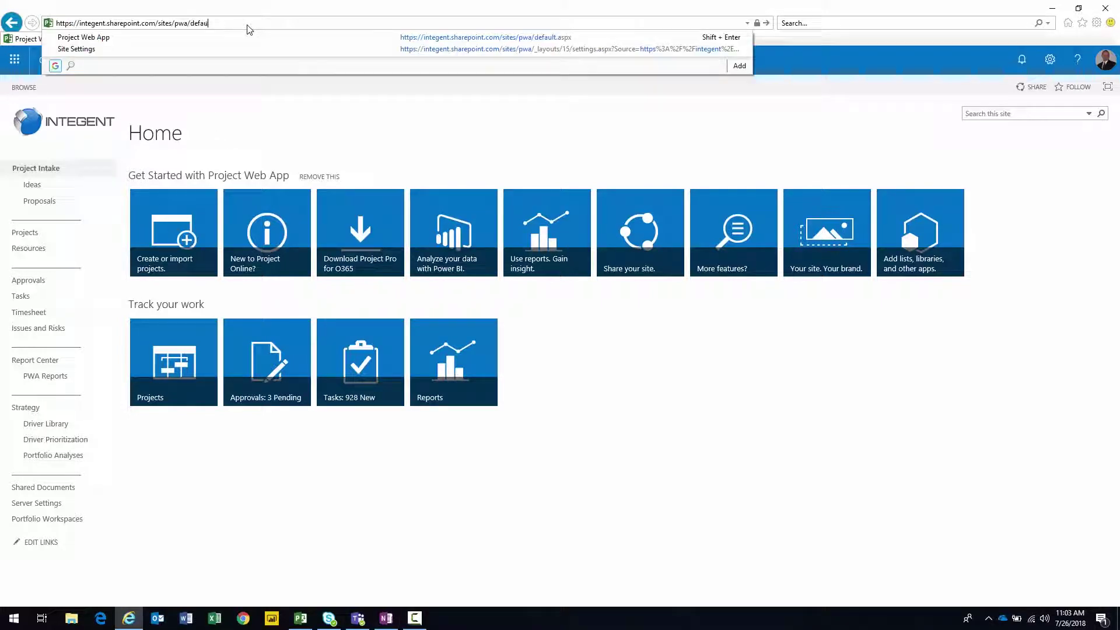
key("BackSpace")
key("BackSpace")
key("BackSpace")
key("BackSpace")
type("trainer")
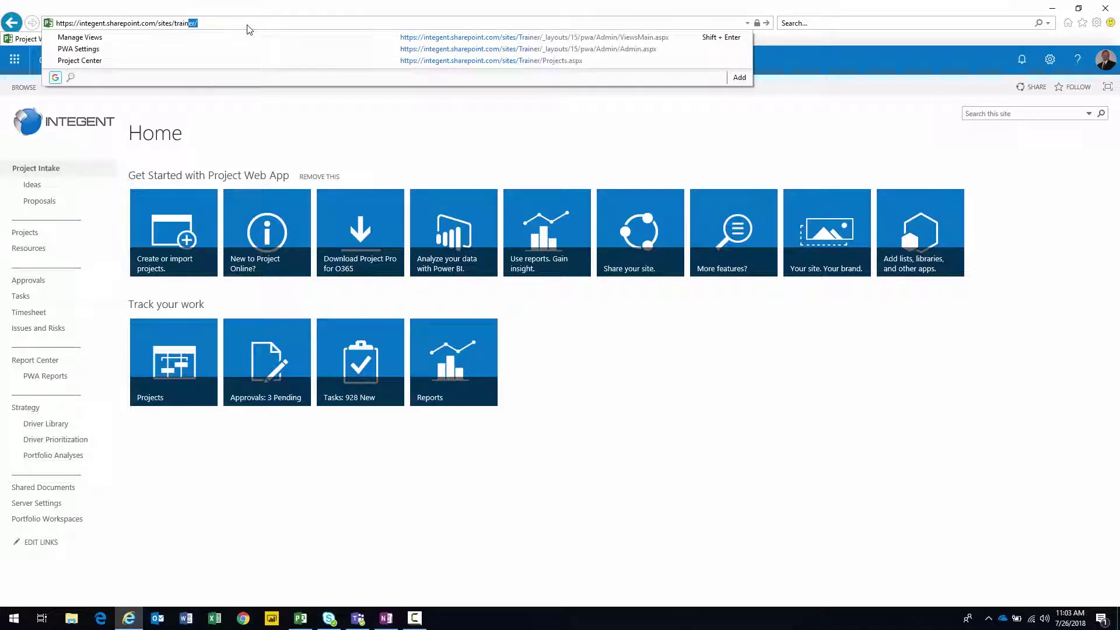
key("Return")
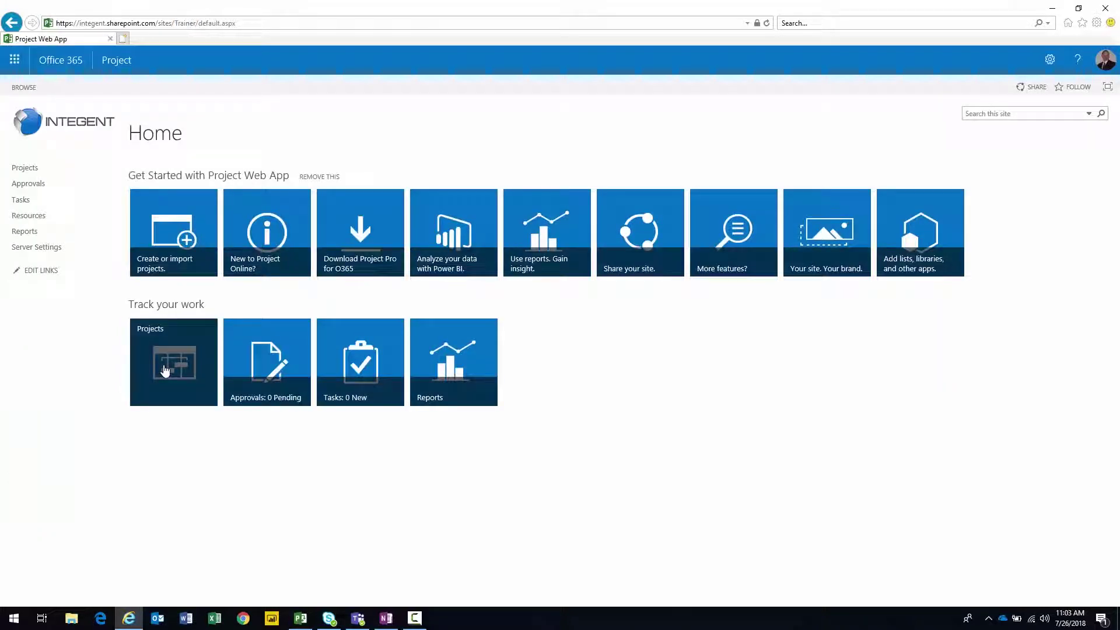
left_click(165, 371)
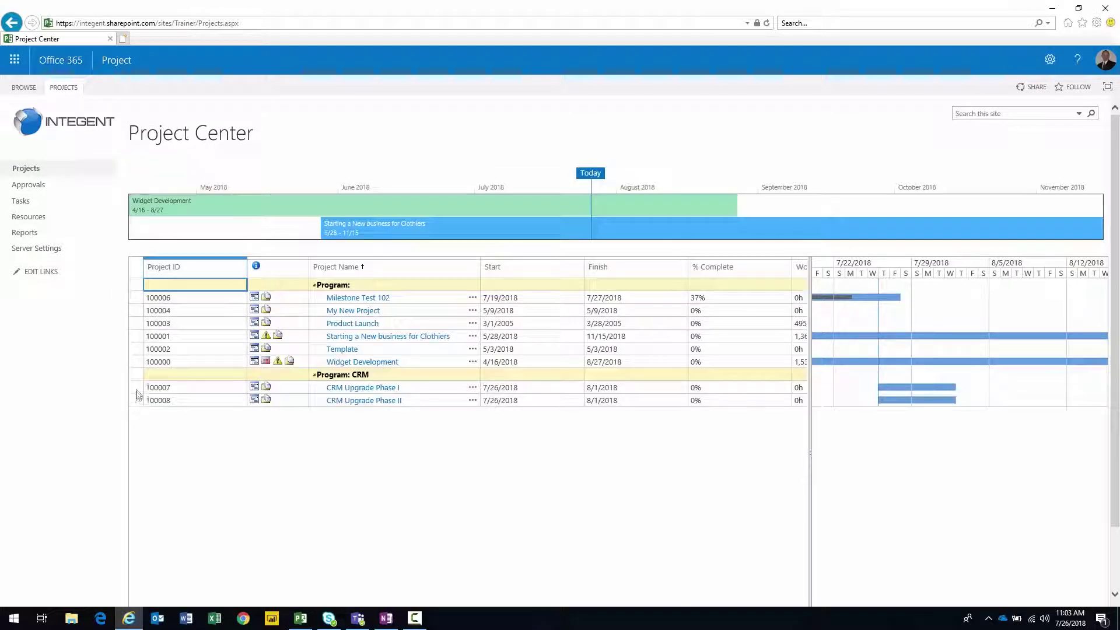
Examine the CRM Upgrade Phase I and Phase II projects listed under the CRM program in the Project Center.
left_click_drag(138, 395, 138, 385)
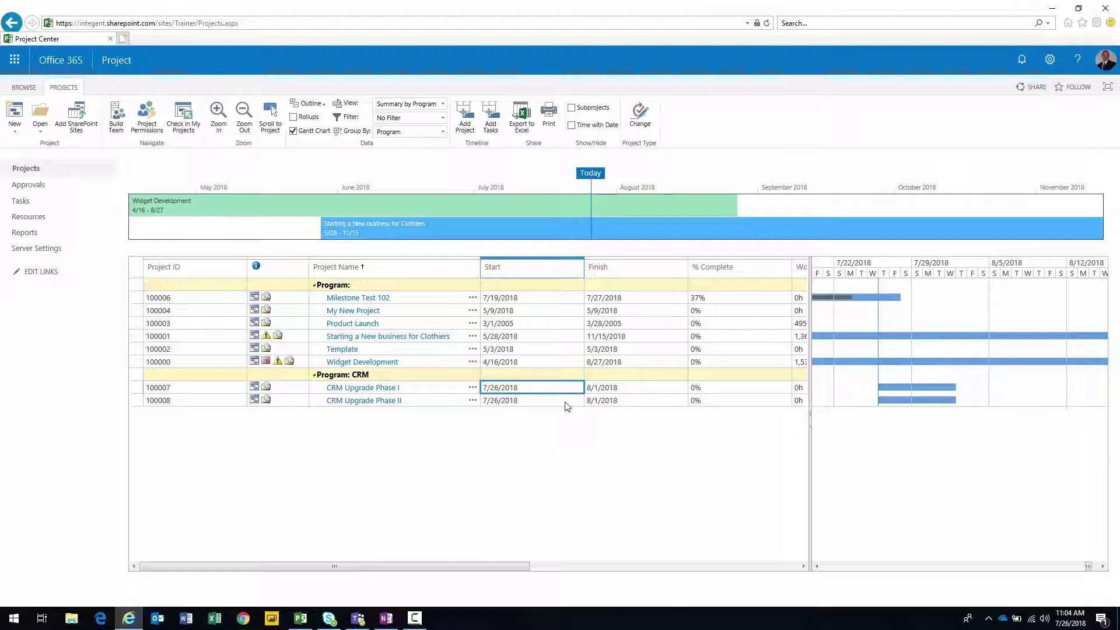
left_click(303, 624)
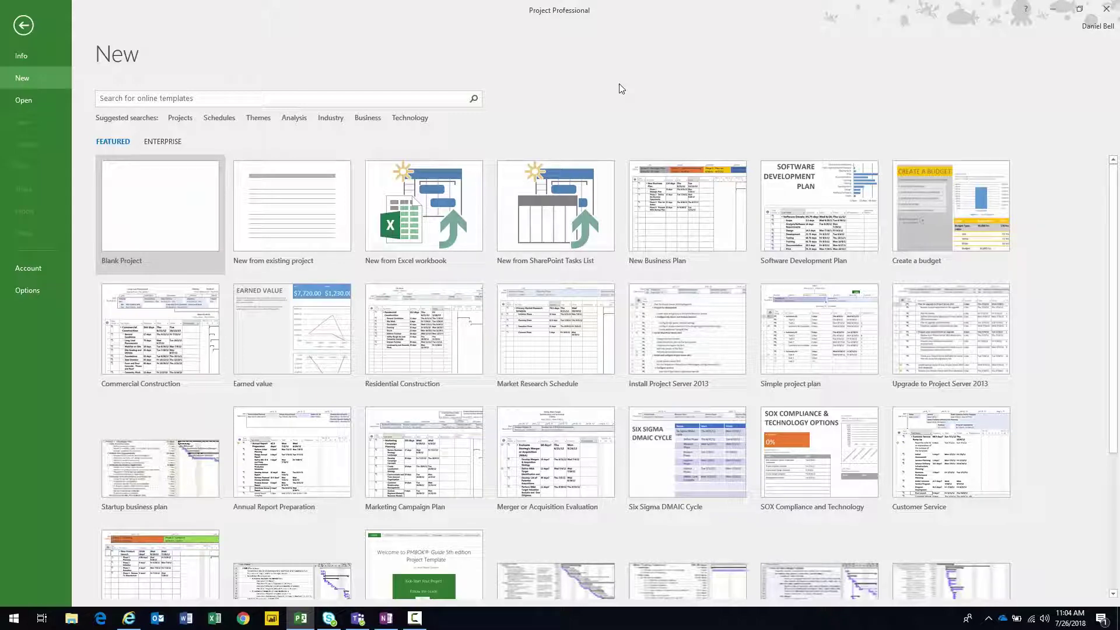
left_click(1053, 9)
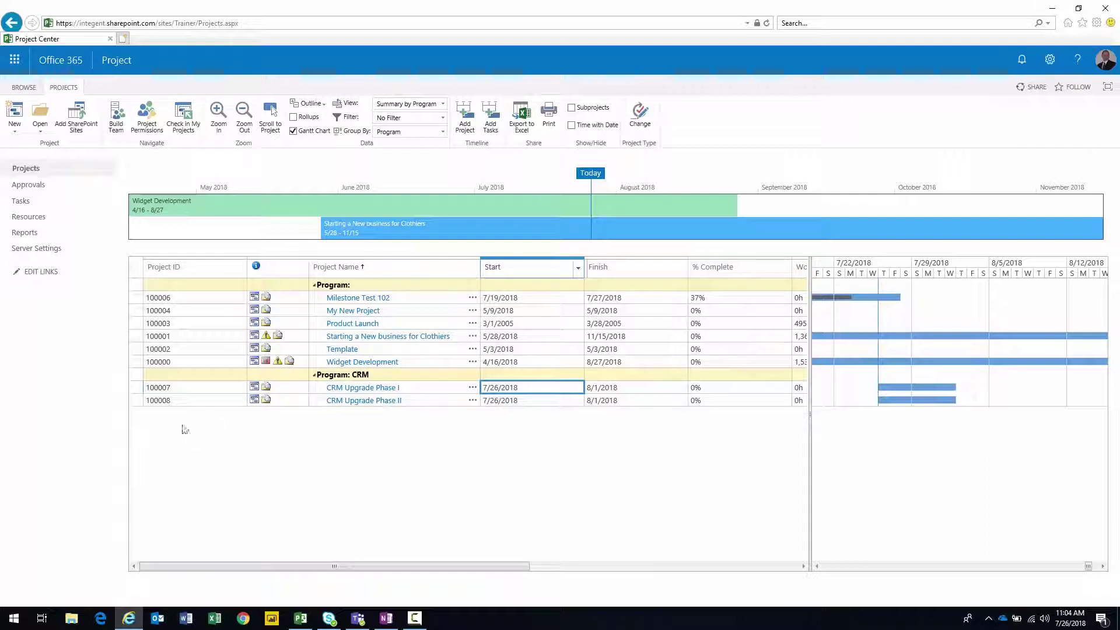
left_click_drag(138, 387, 175, 400)
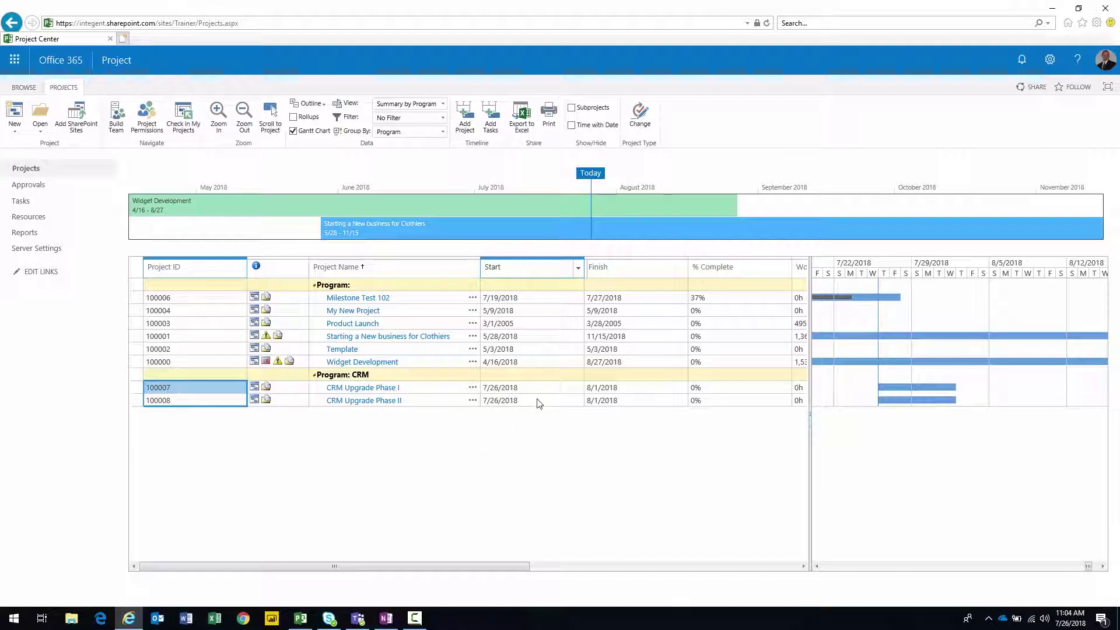
left_click(449, 377)
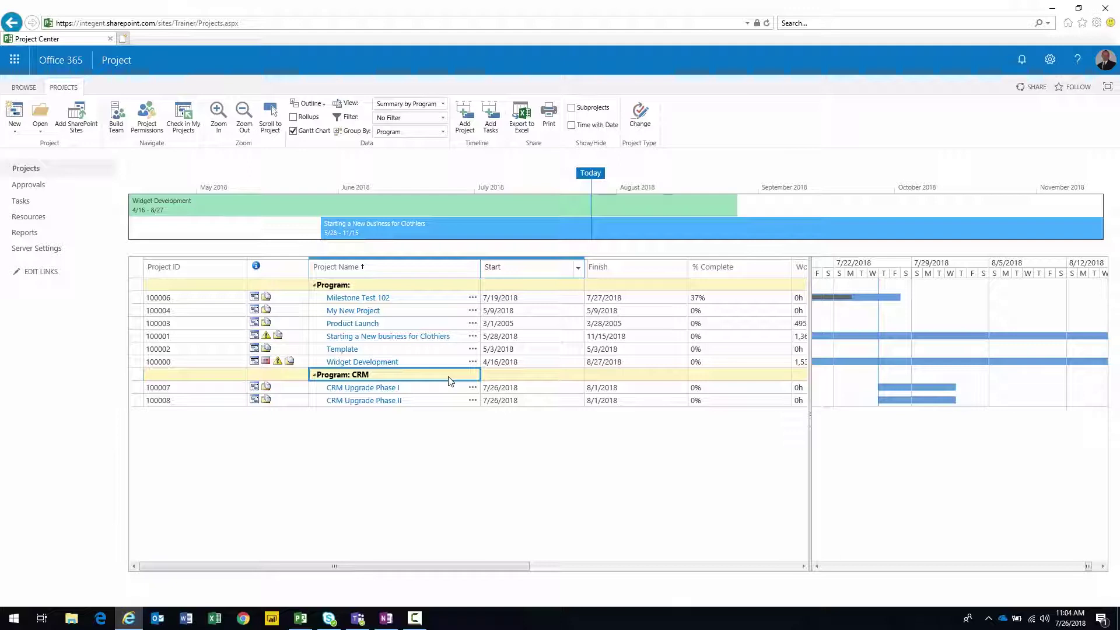
left_click_drag(443, 390, 481, 407)
left_click(543, 397)
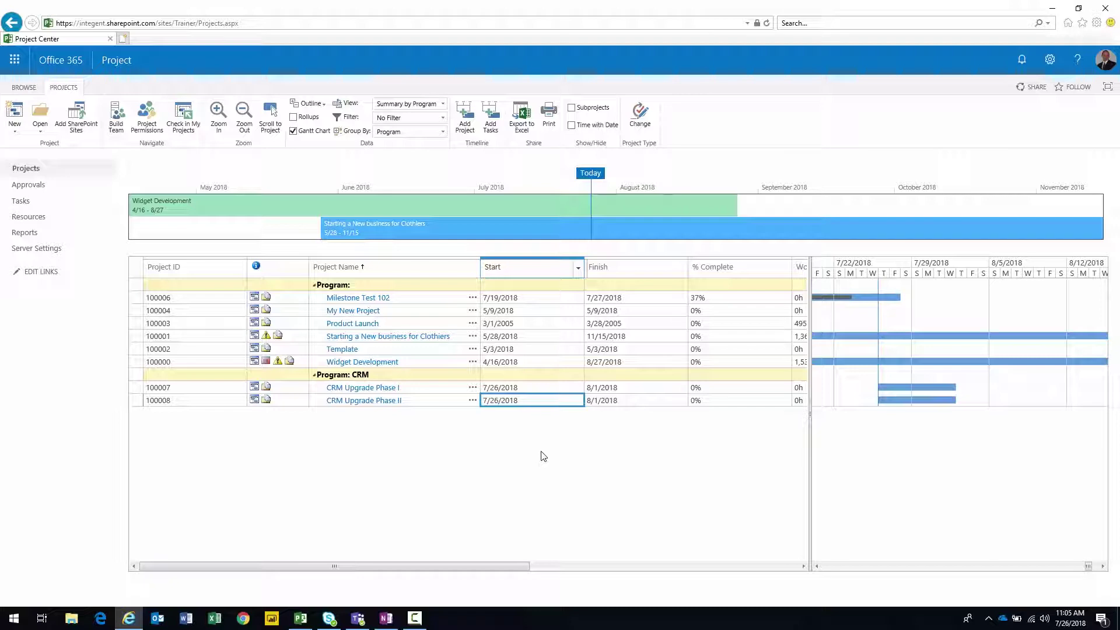
Switch to Project Professional and create a new blank project.
left_click(300, 618)
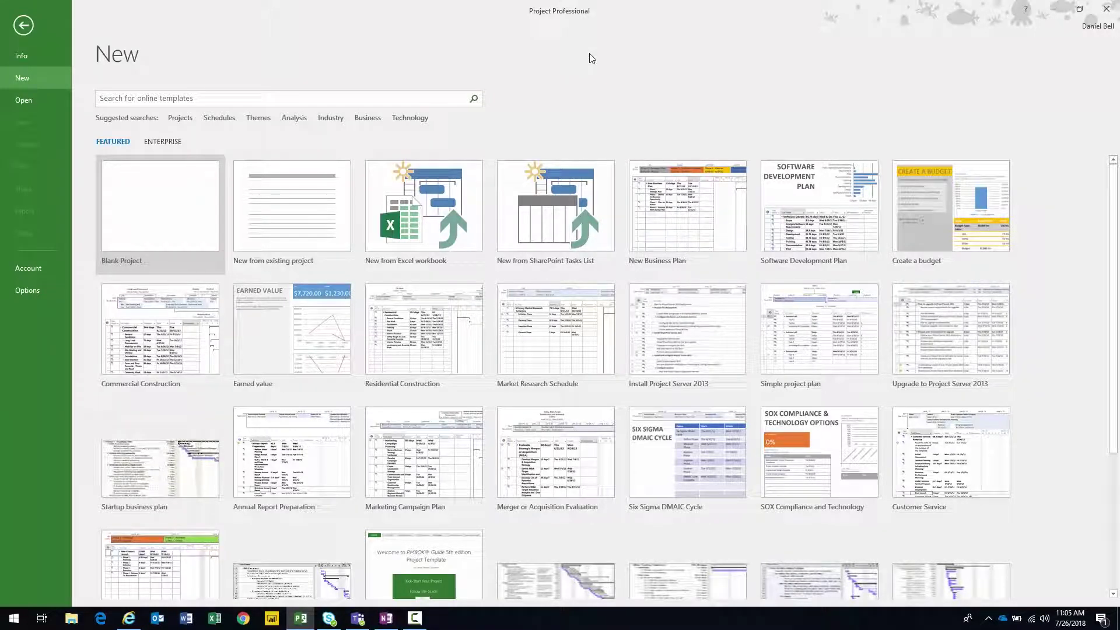
left_click(160, 204)
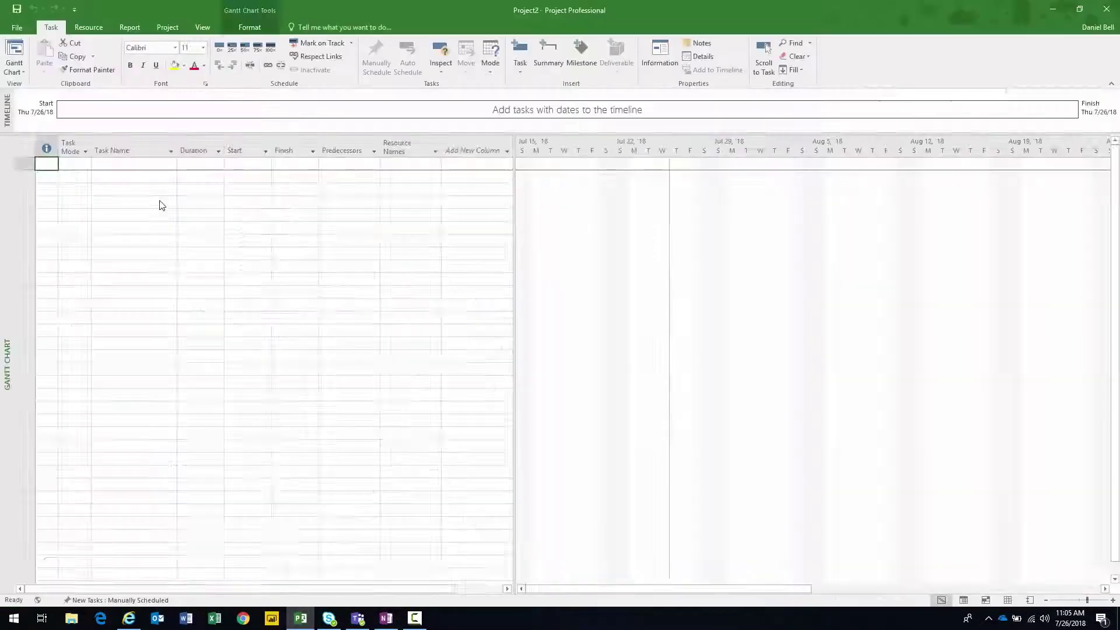
left_click(116, 164)
Insert the enterprise project CRM Upgrade Phase I as a subproject in the first row and widen the Task Name column.
left_click(27, 164)
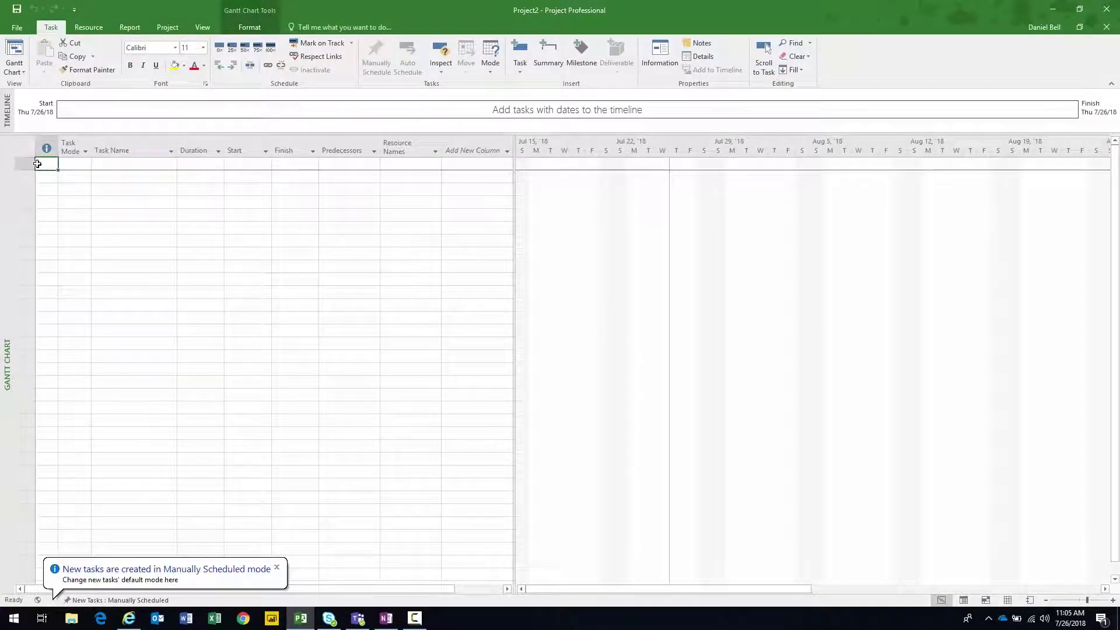
left_click(173, 28)
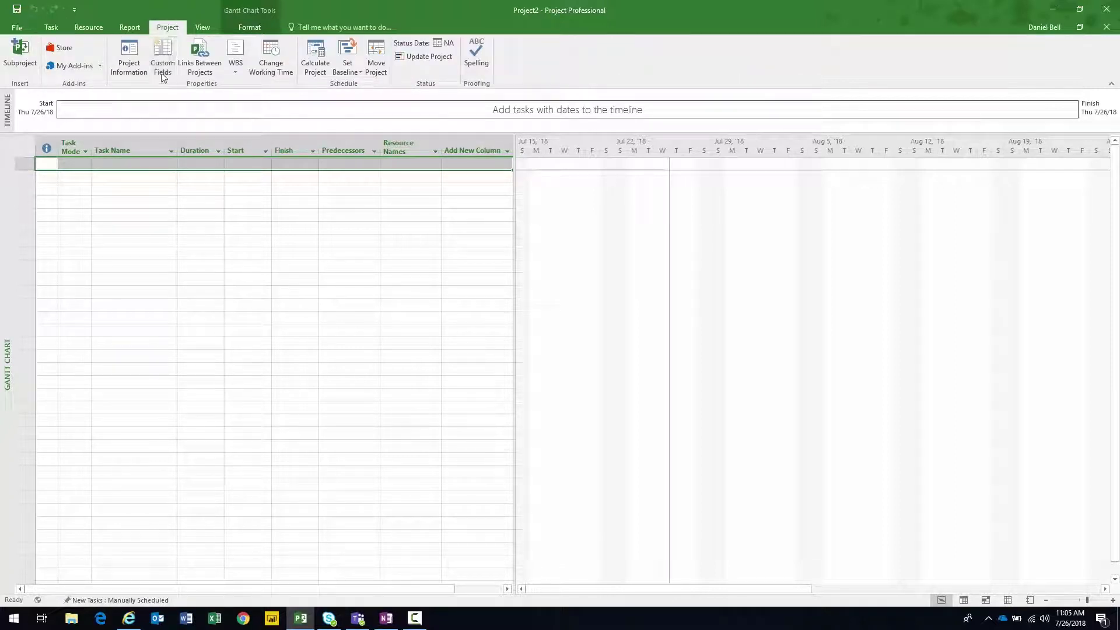
left_click(19, 48)
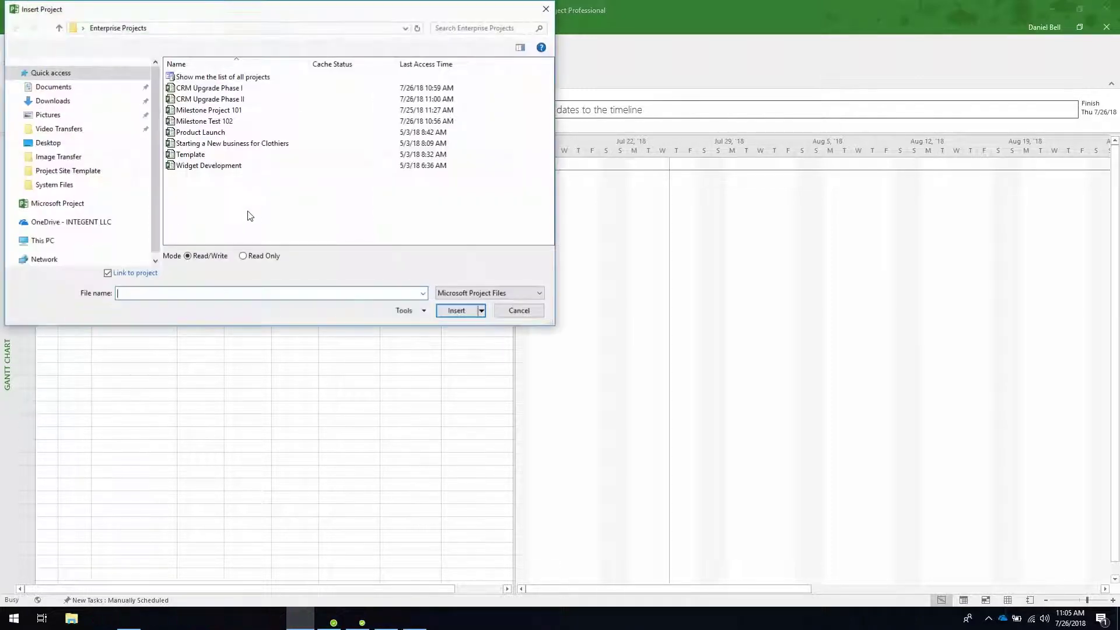
left_click_drag(266, 12, 331, 46)
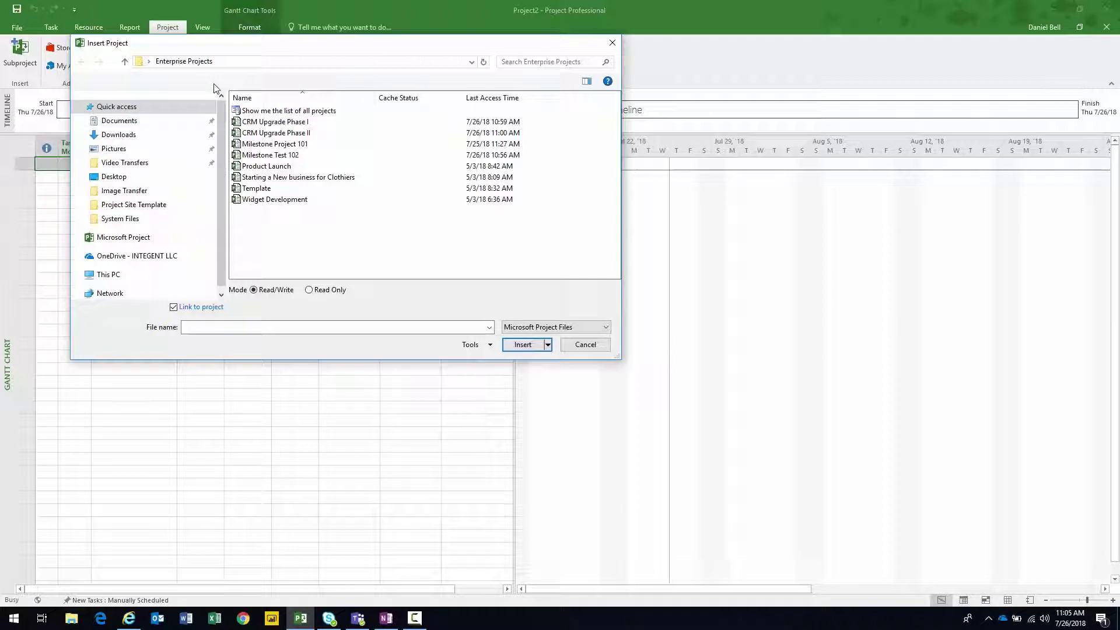
left_click(238, 122)
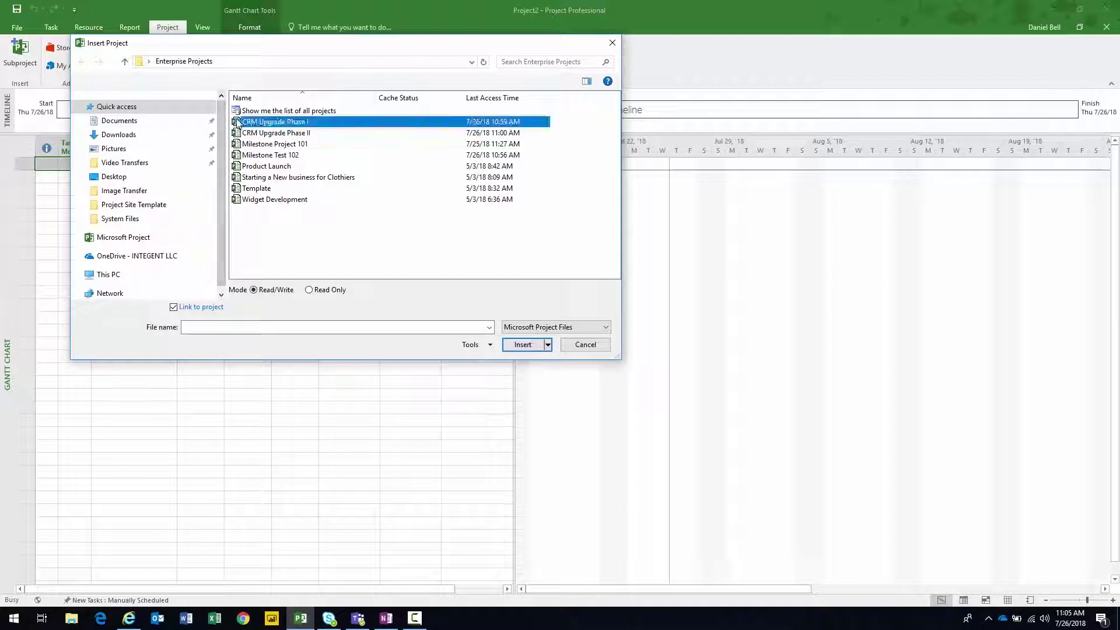
left_click(523, 345)
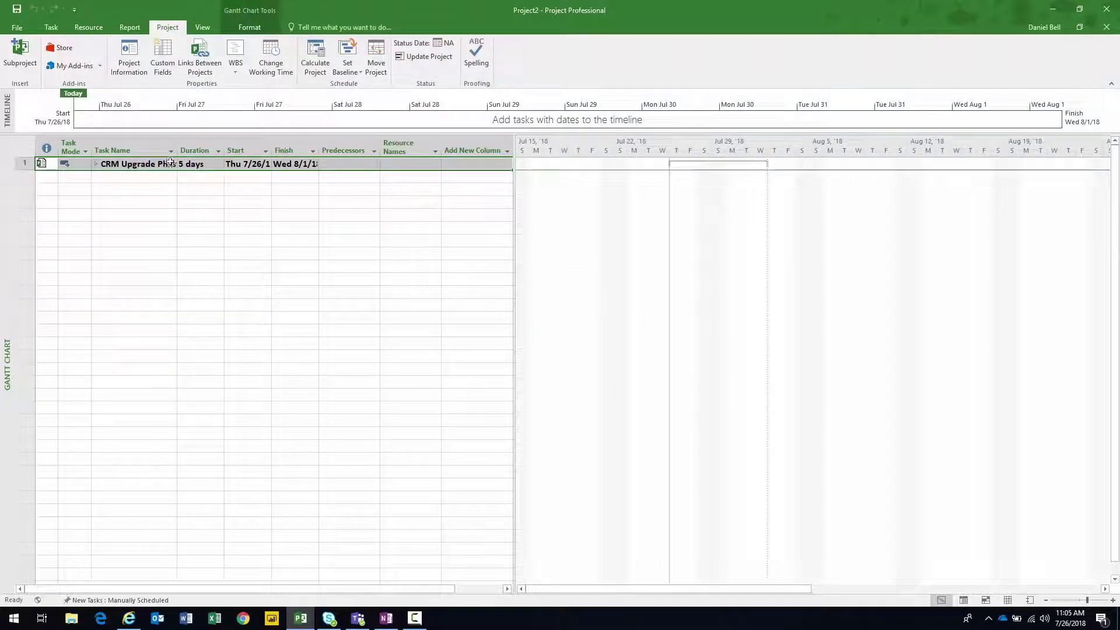
left_click_drag(177, 150, 257, 150)
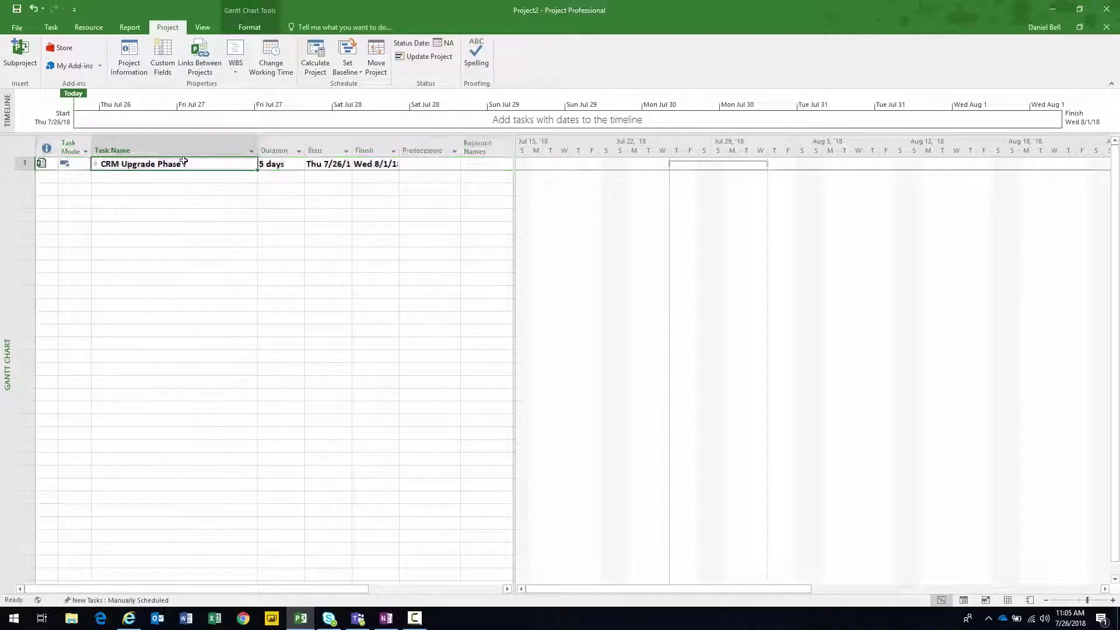
Insert the enterprise project CRM Upgrade Phase II as a subproject in the second row.
left_click(29, 175)
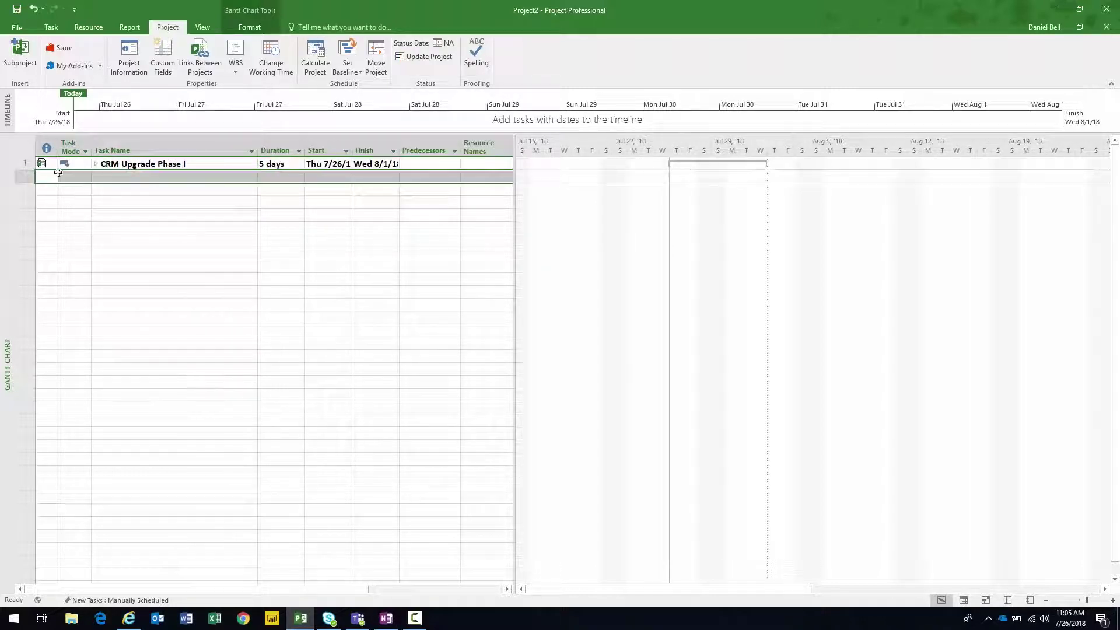
left_click(23, 53)
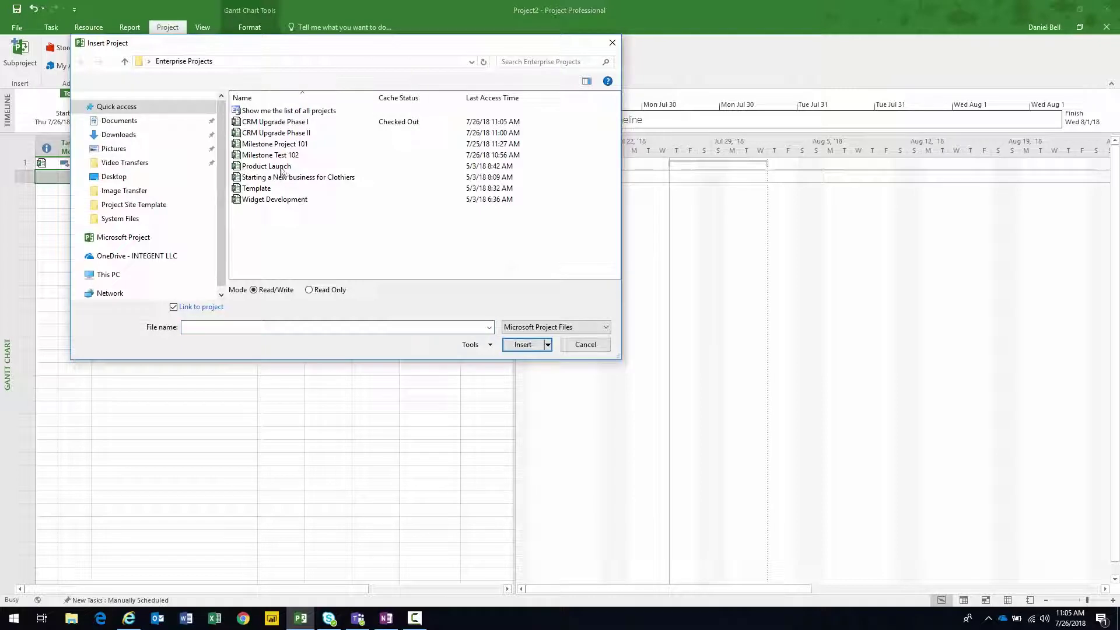
left_click(284, 133)
left_click(517, 346)
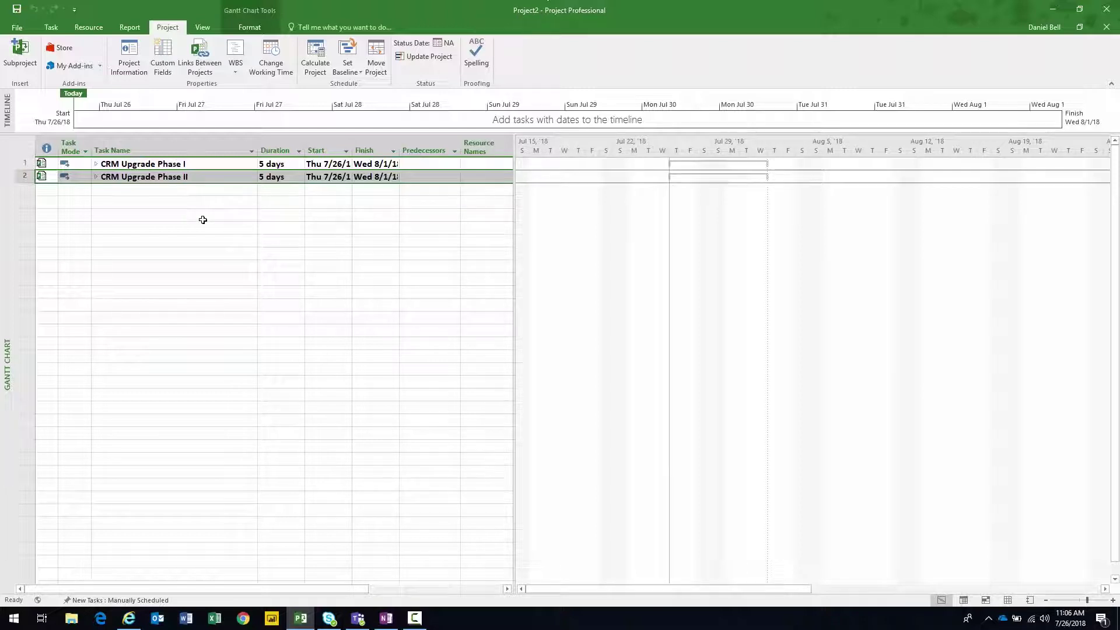
Expand both CRM Upgrade subprojects to show their tasks.
left_click(97, 180)
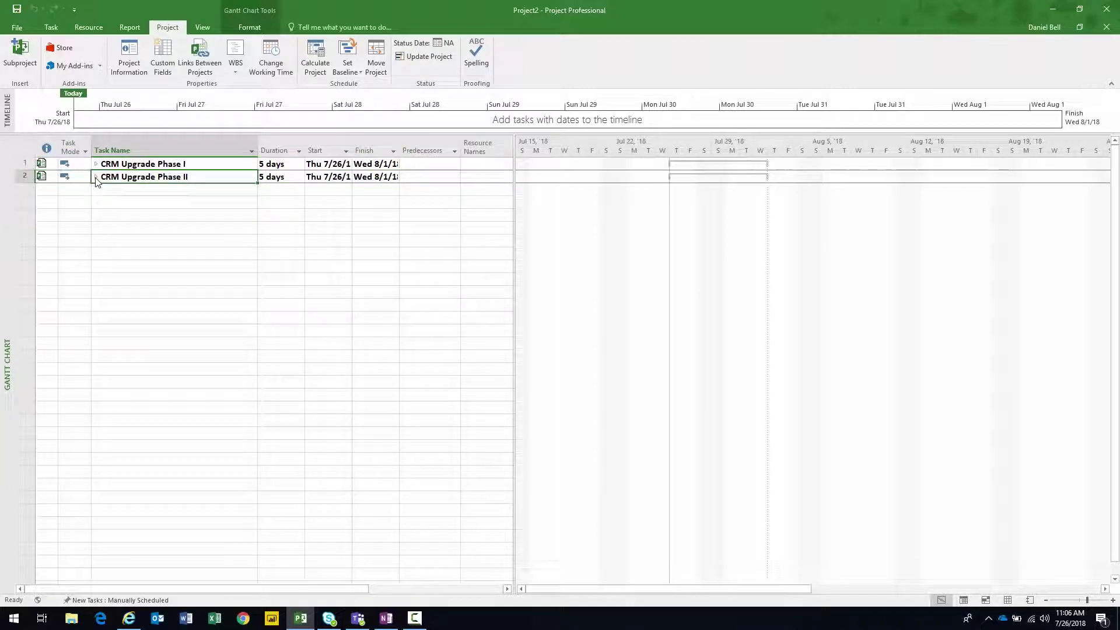
left_click(96, 176)
left_click(95, 164)
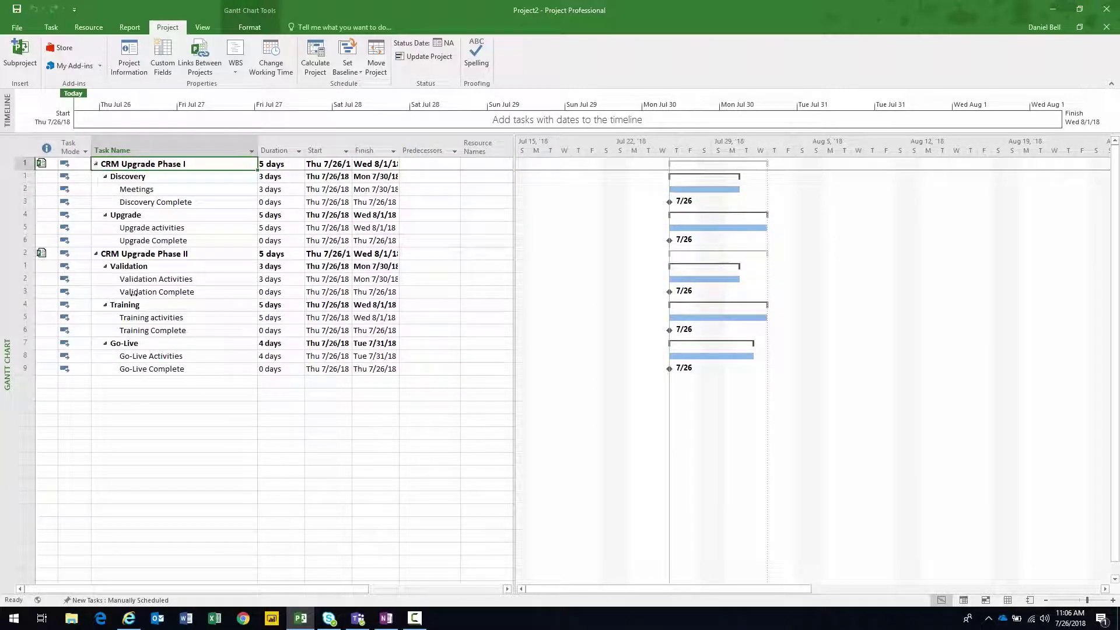
Show the project summary task above the inserted subprojects.
left_click(25, 164)
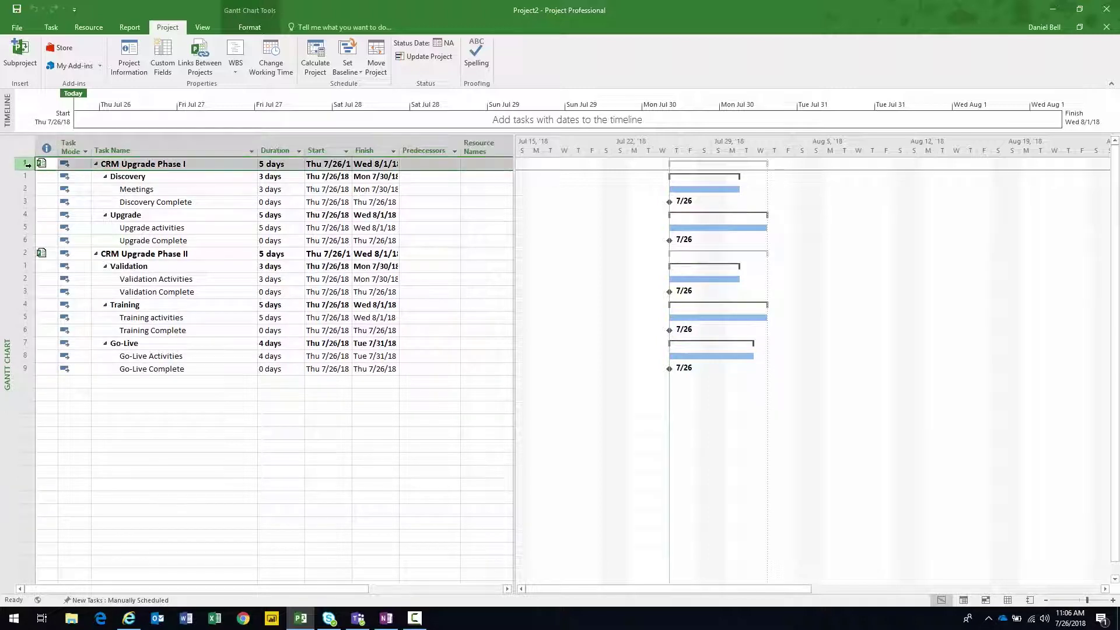
left_click(250, 27)
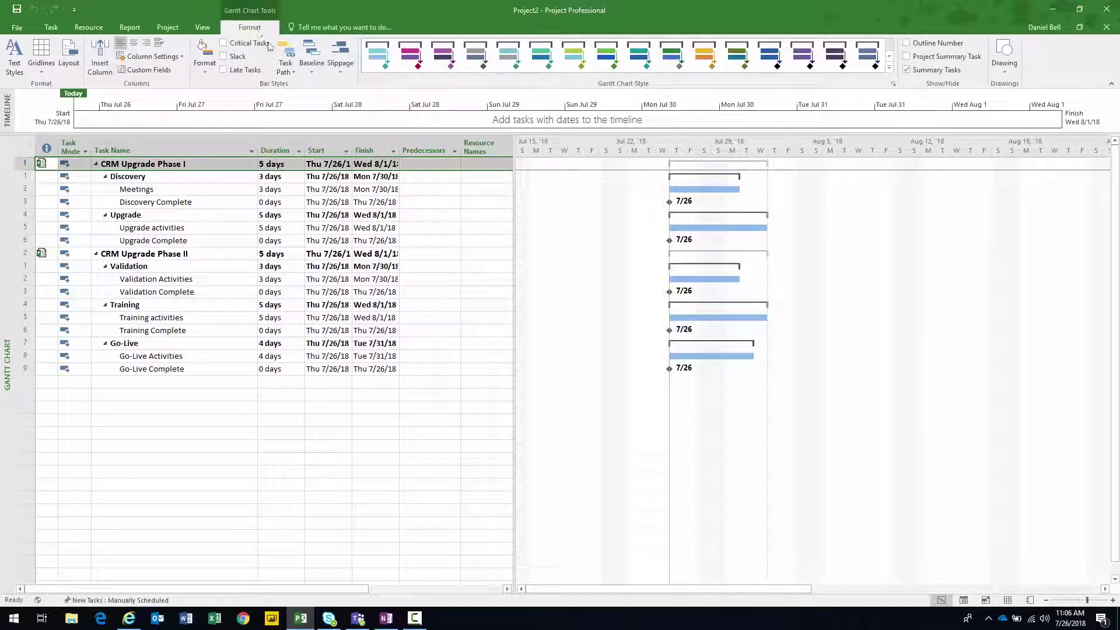
left_click(906, 56)
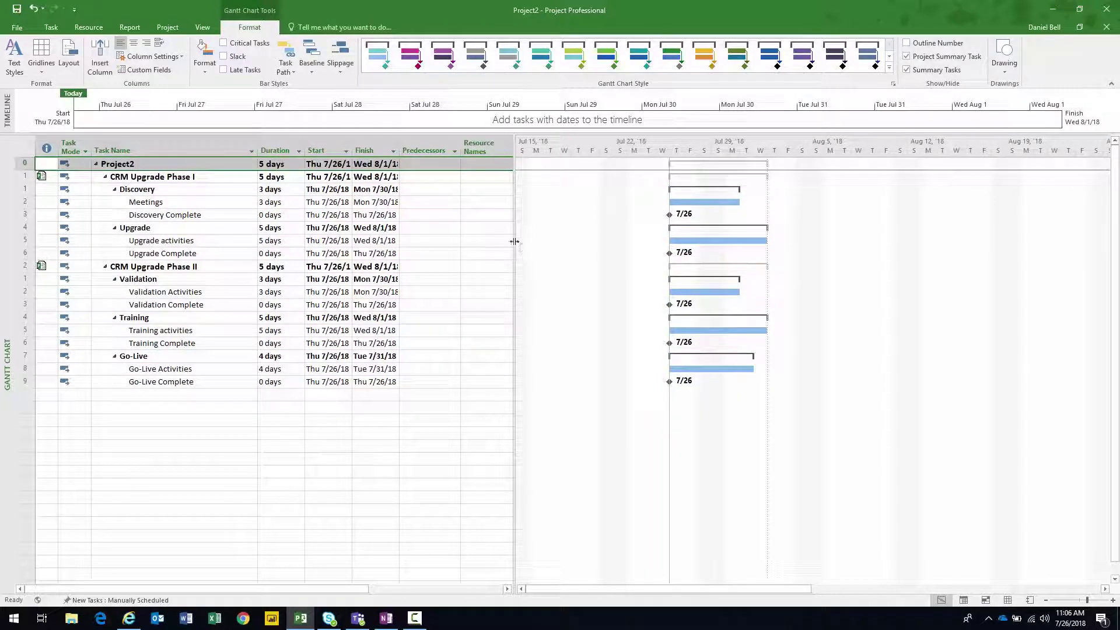
Enlarge the task table area and widen the Start and Finish columns to fit the full dates.
left_click_drag(513, 242, 673, 248)
mouse_move(354, 149)
left_mouse_down()
mouse_move(428, 151)
mouse_move(369, 151)
left_mouse_up()
left_click_drag(434, 161, 441, 161)
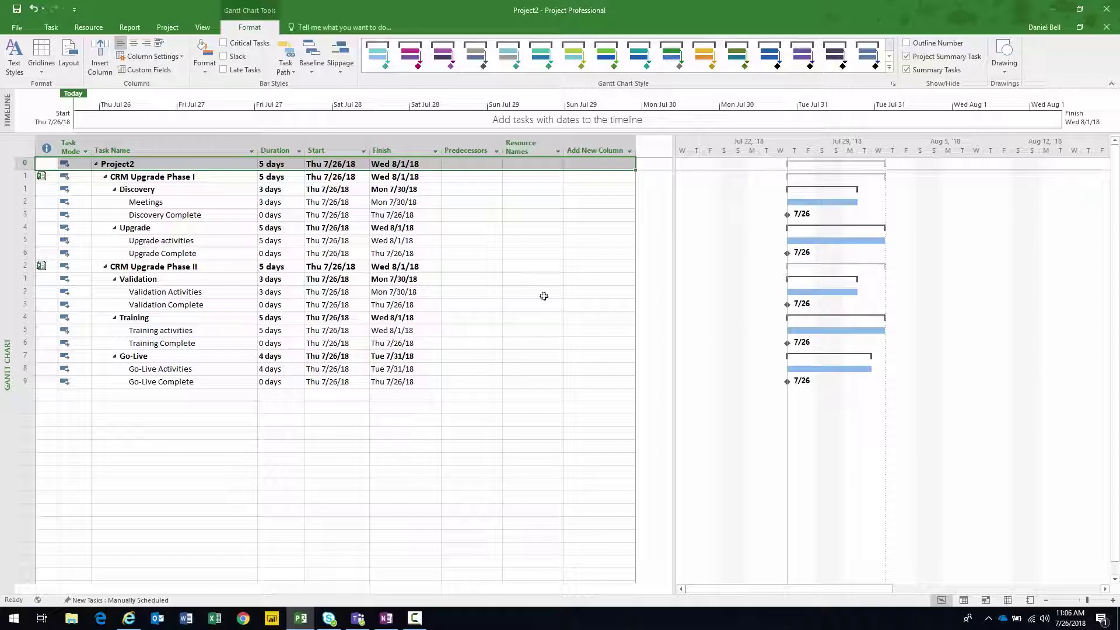
Link Meetings, Discovery Complete, Upgrade activities and Upgrade Complete in sequence within CRM Upgrade Phase I.
left_click_drag(184, 200, 177, 212)
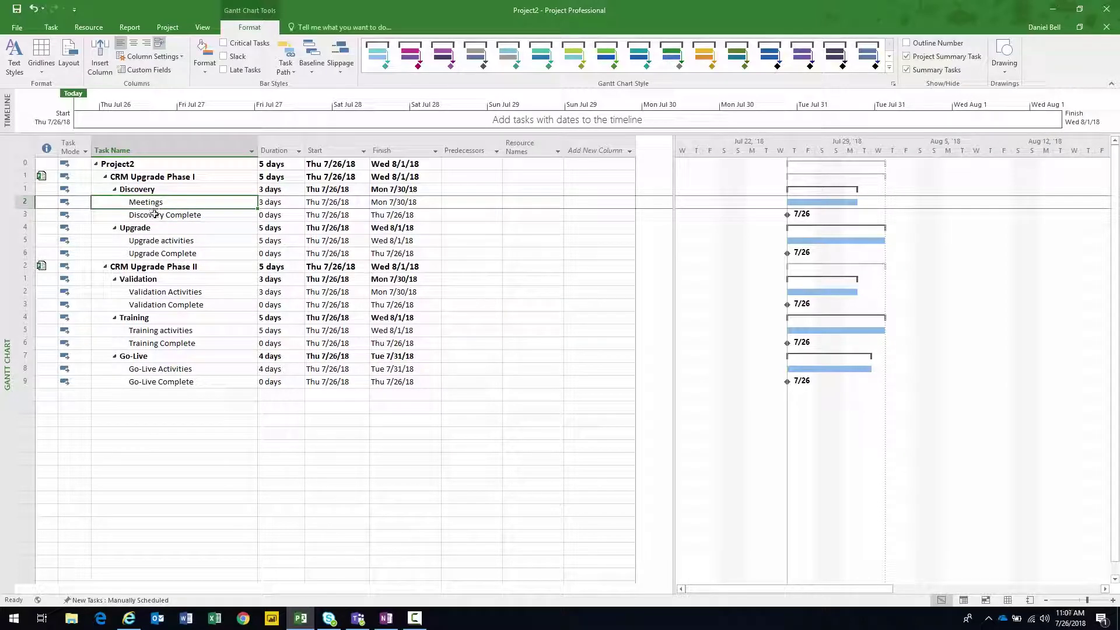
left_click_drag(153, 240, 152, 252)
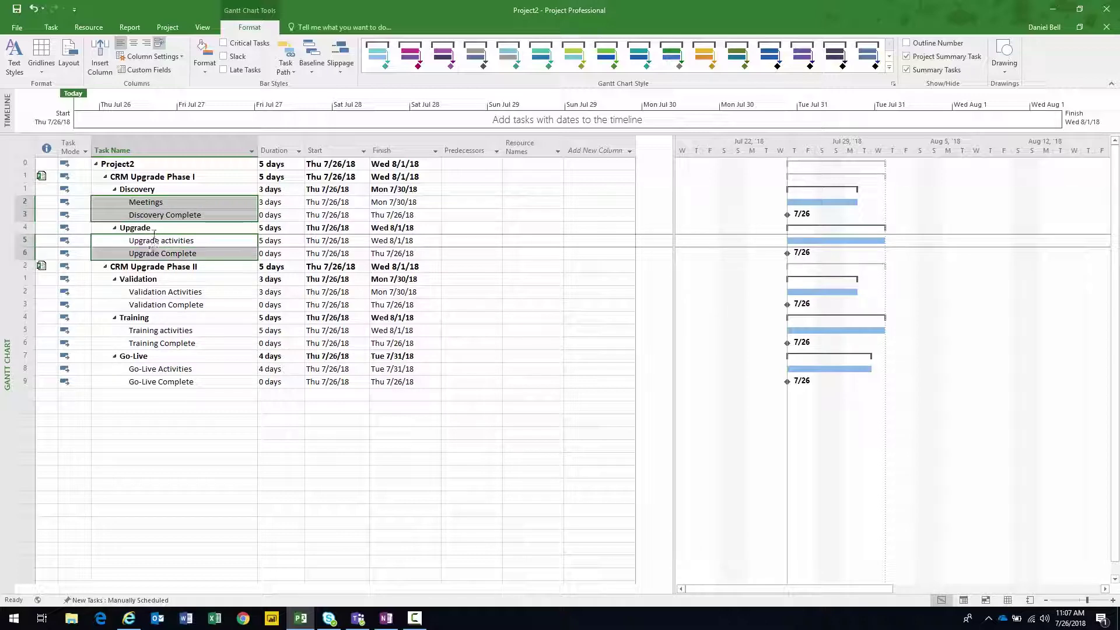
left_click(59, 25)
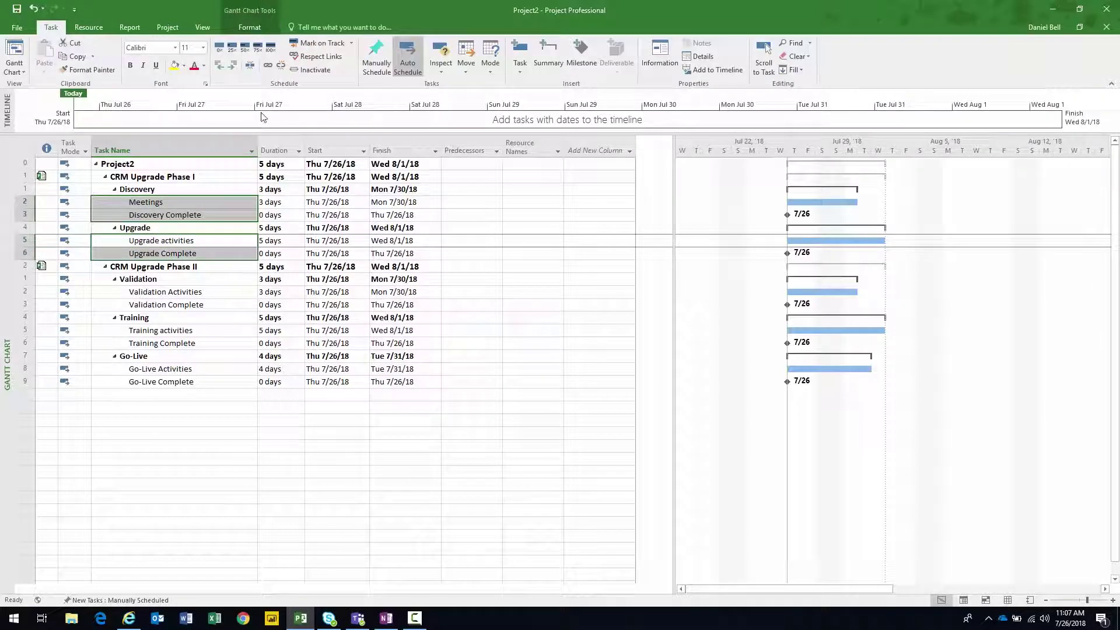
left_click(268, 66)
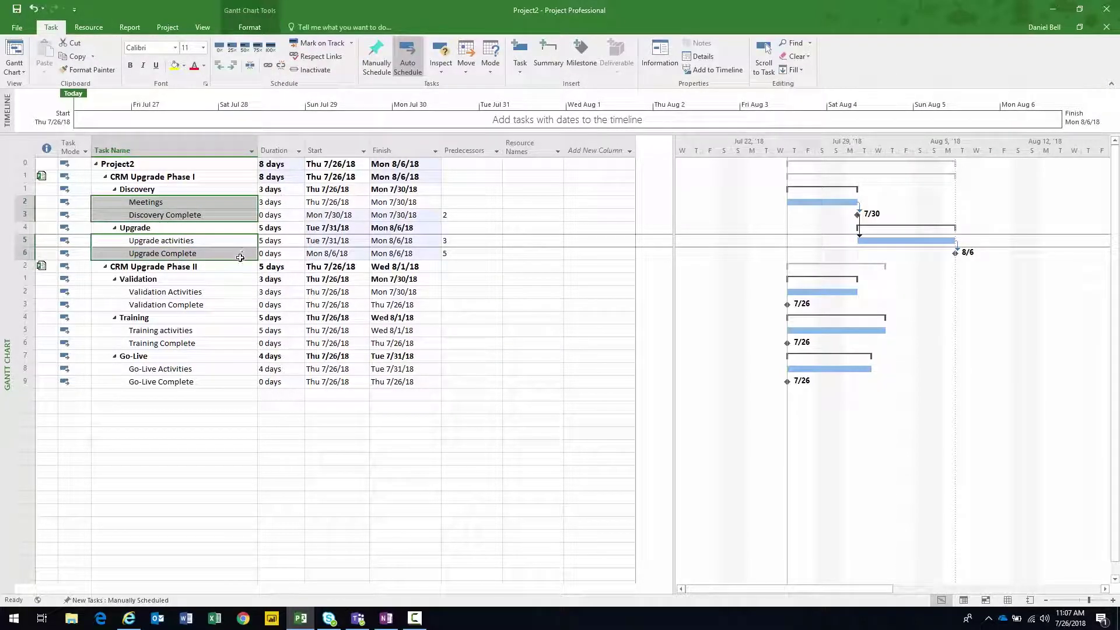
Link the validation, training and go-live activities and their completion milestones in sequence within CRM Upgrade Phase II.
left_click(176, 216)
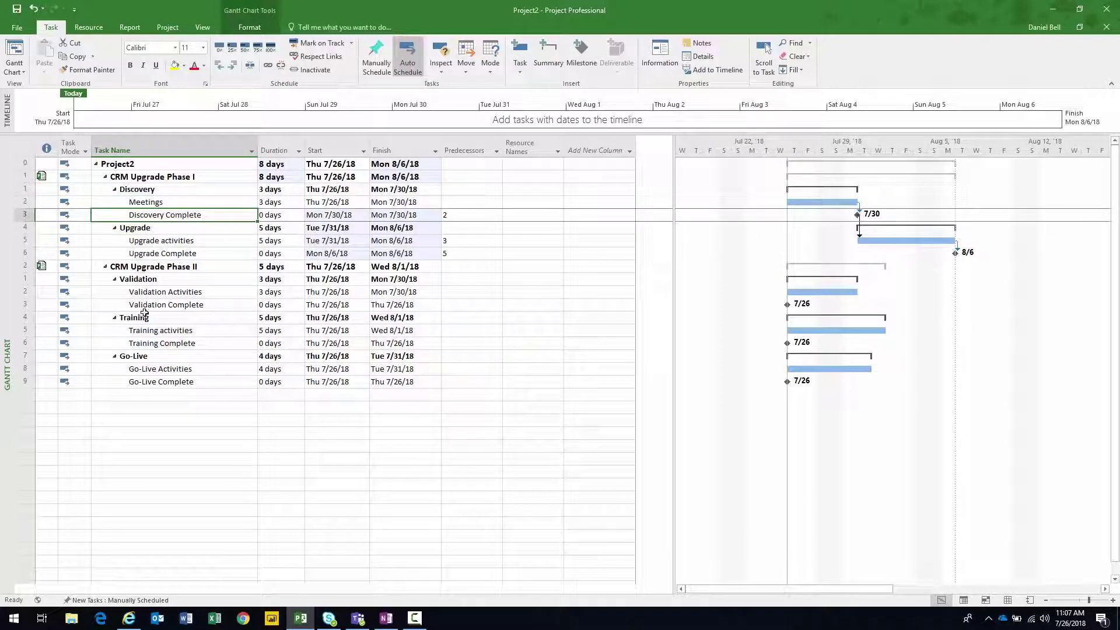
left_click(146, 293)
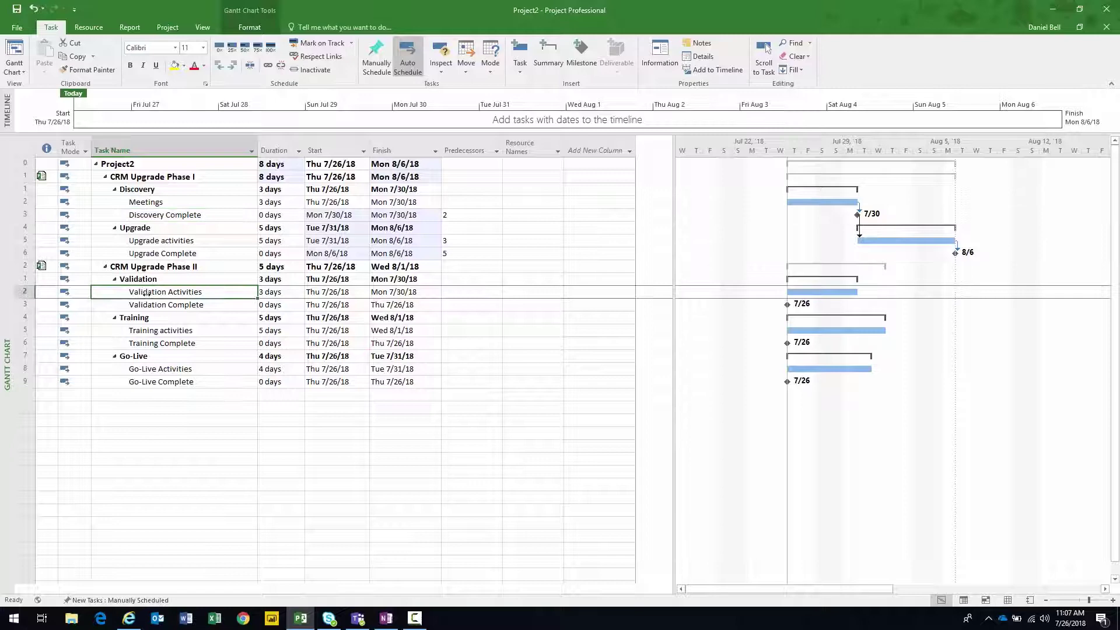
left_click_drag(146, 292, 160, 381)
left_click(150, 330, "ctrl")
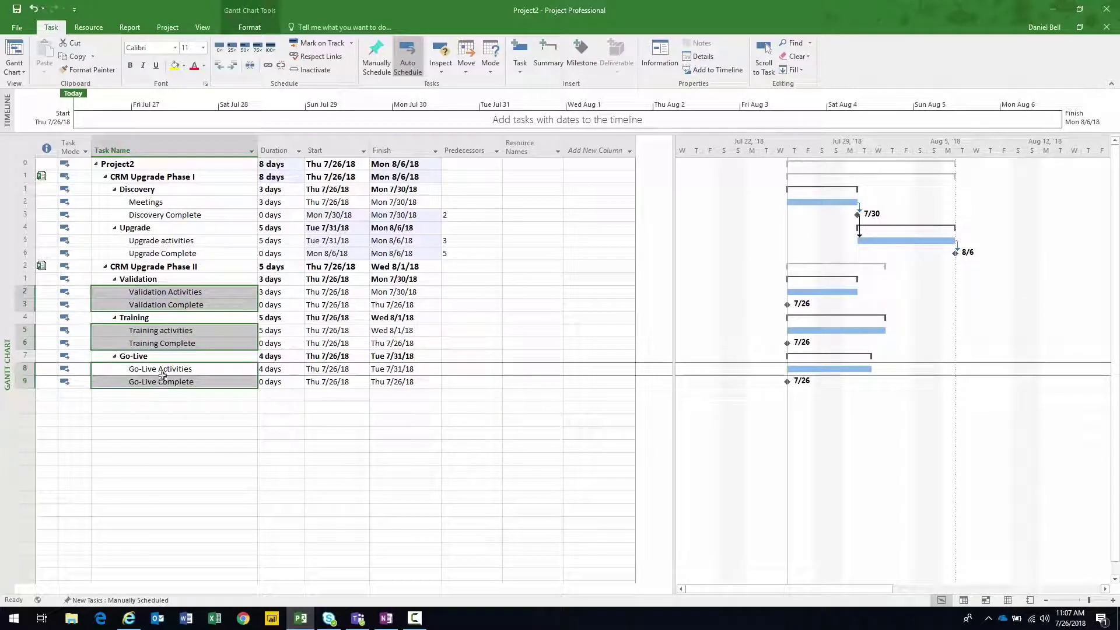
left_click(268, 68)
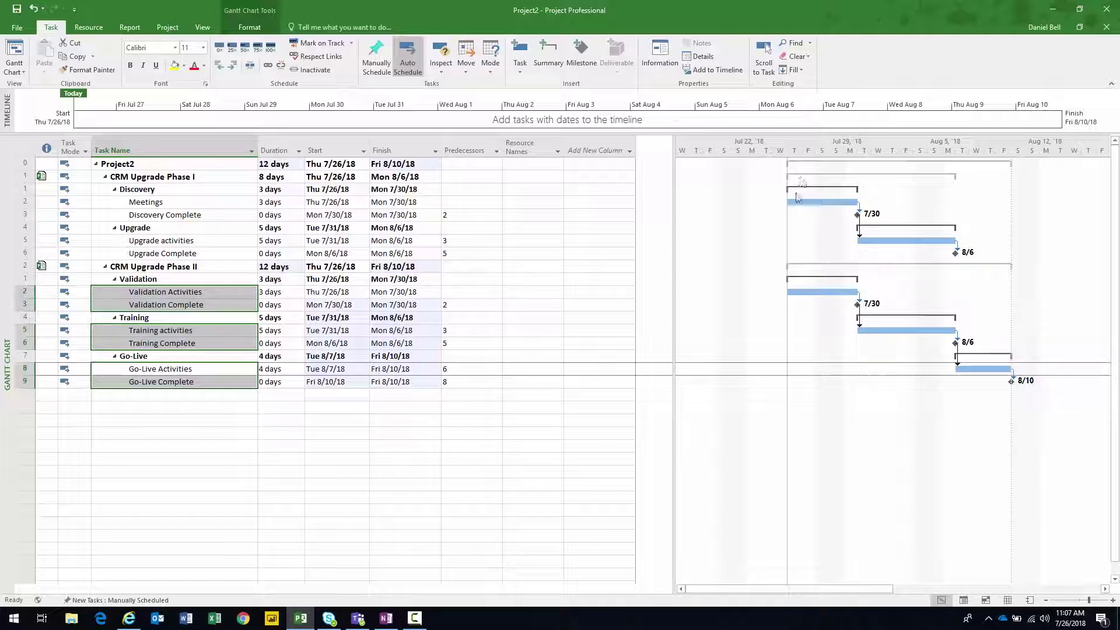
Link Upgrade Complete in CRM Upgrade Phase I to Validation Activities in CRM Upgrade Phase II.
left_click(162, 177)
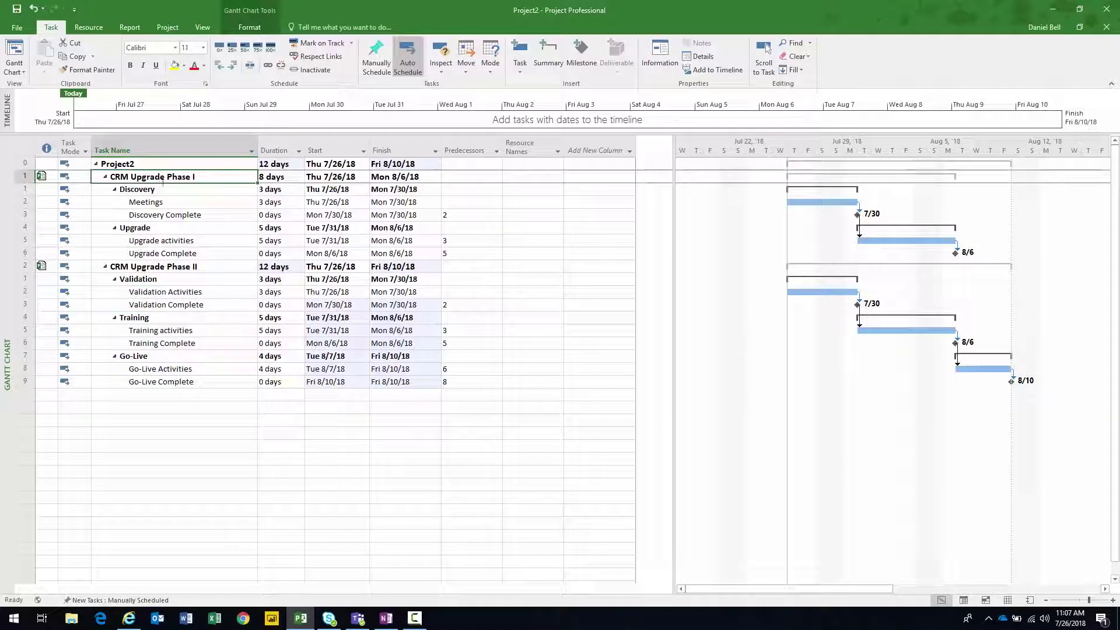
left_click(164, 268)
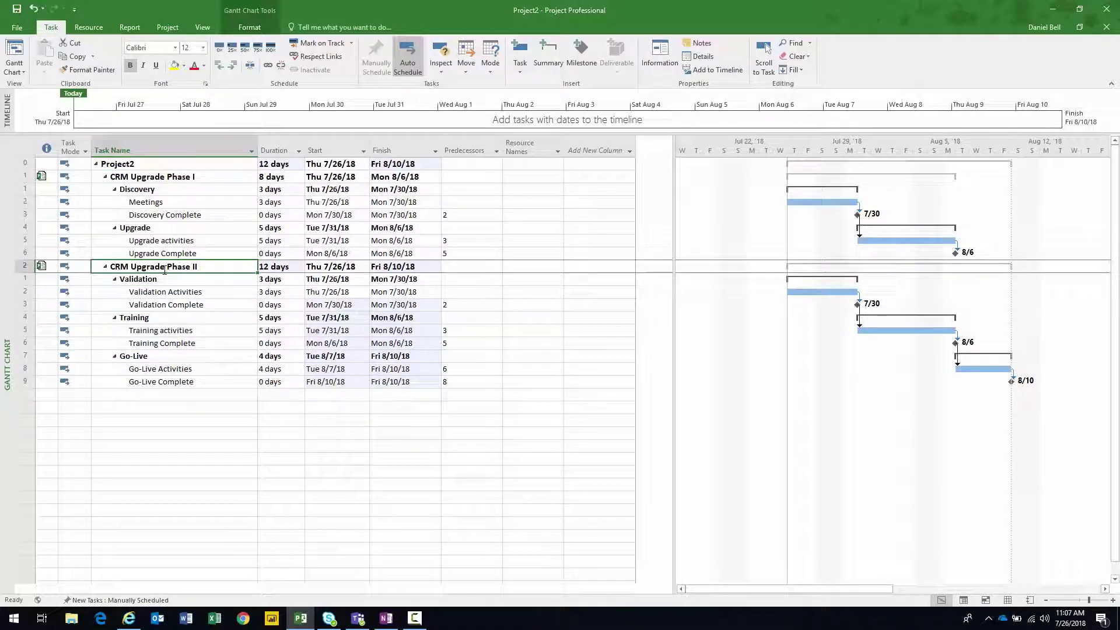
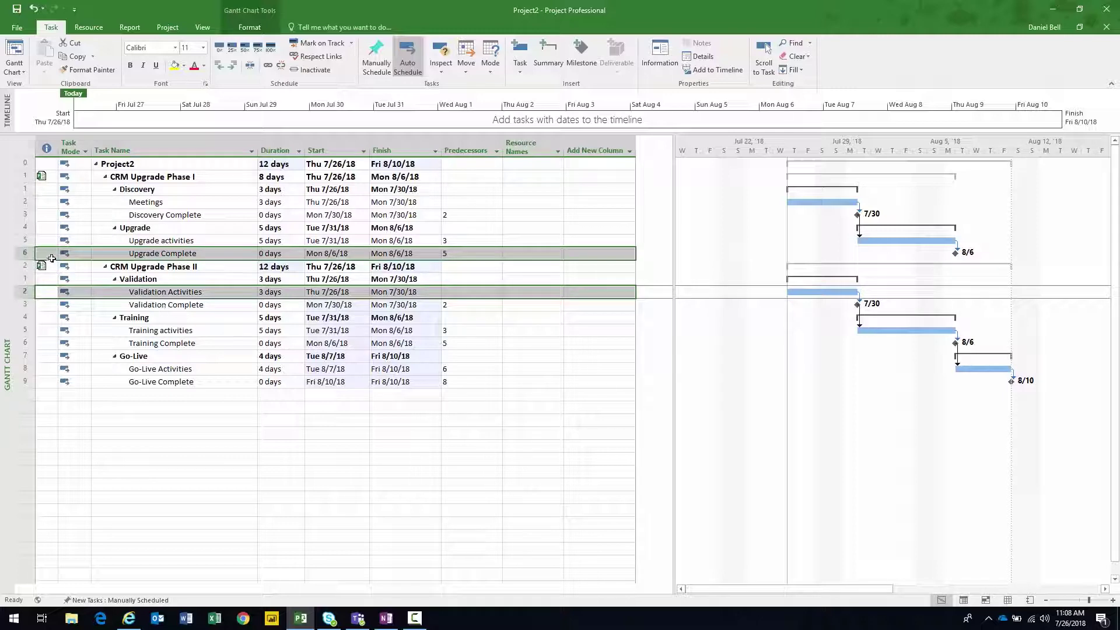
left_click(28, 253)
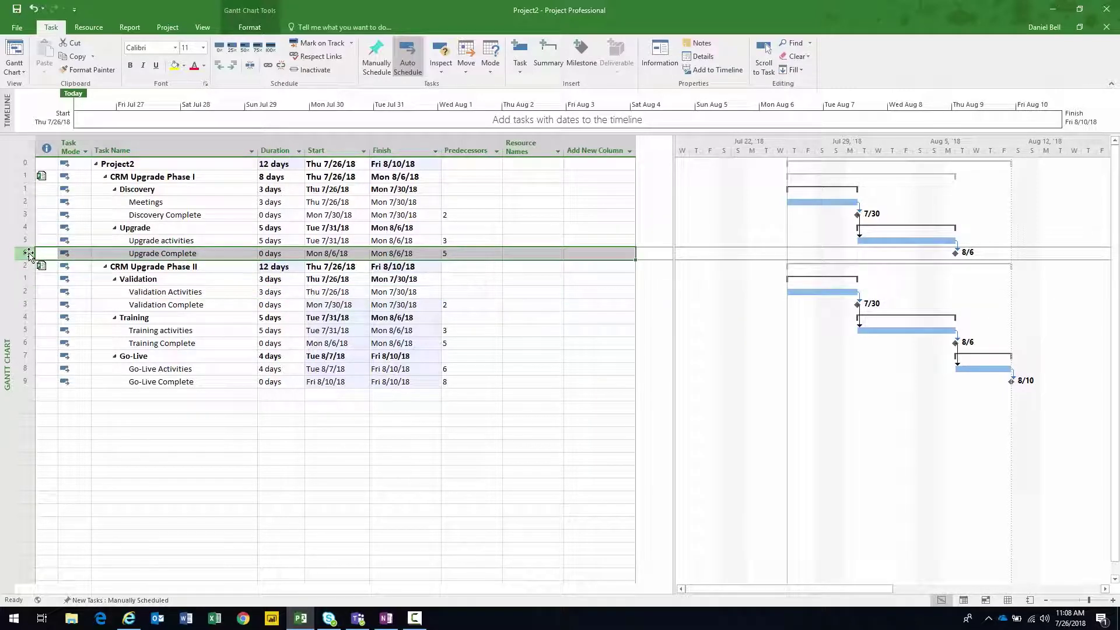
left_click(25, 292, "ctrl")
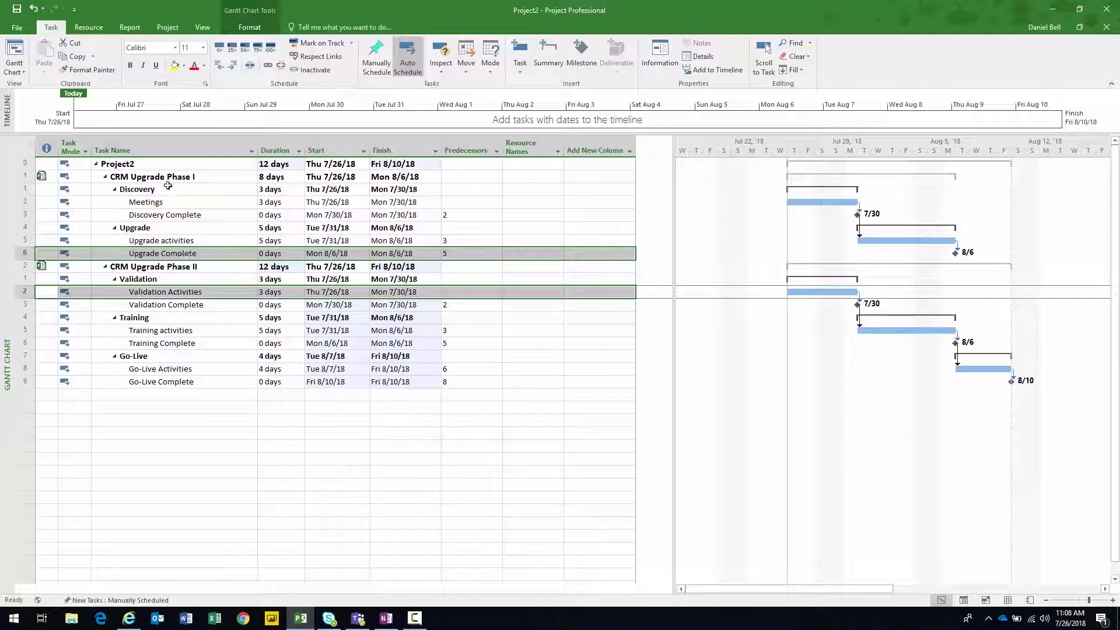
left_click(269, 66)
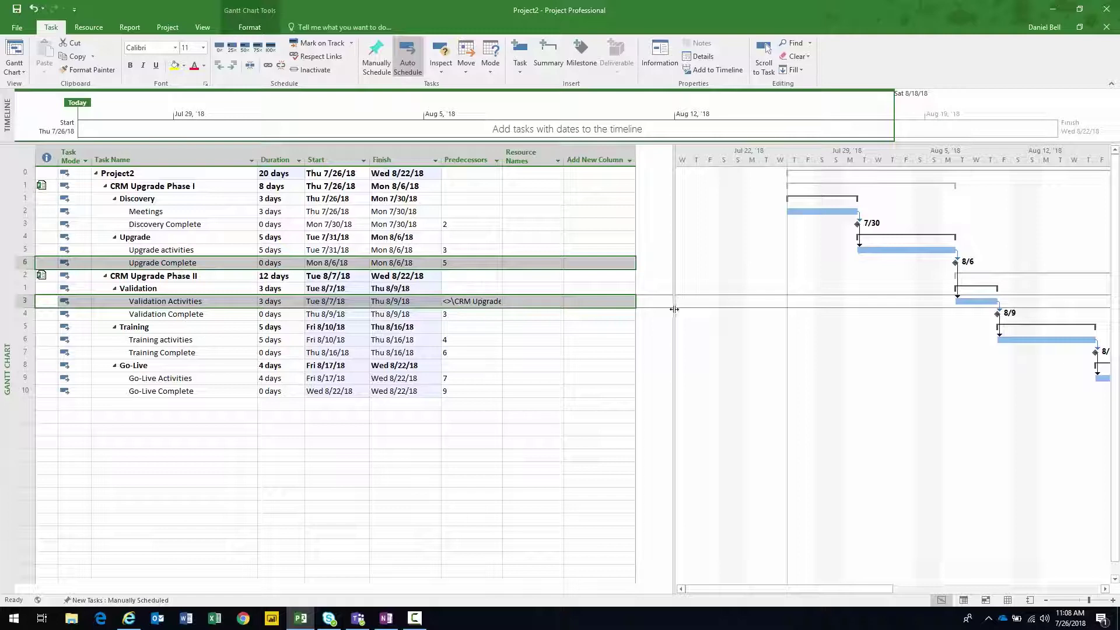
Enlarge the Gantt chart area and compare Upgrade Complete's finish date with Validation Activities' start date.
left_click_drag(672, 311, 508, 330)
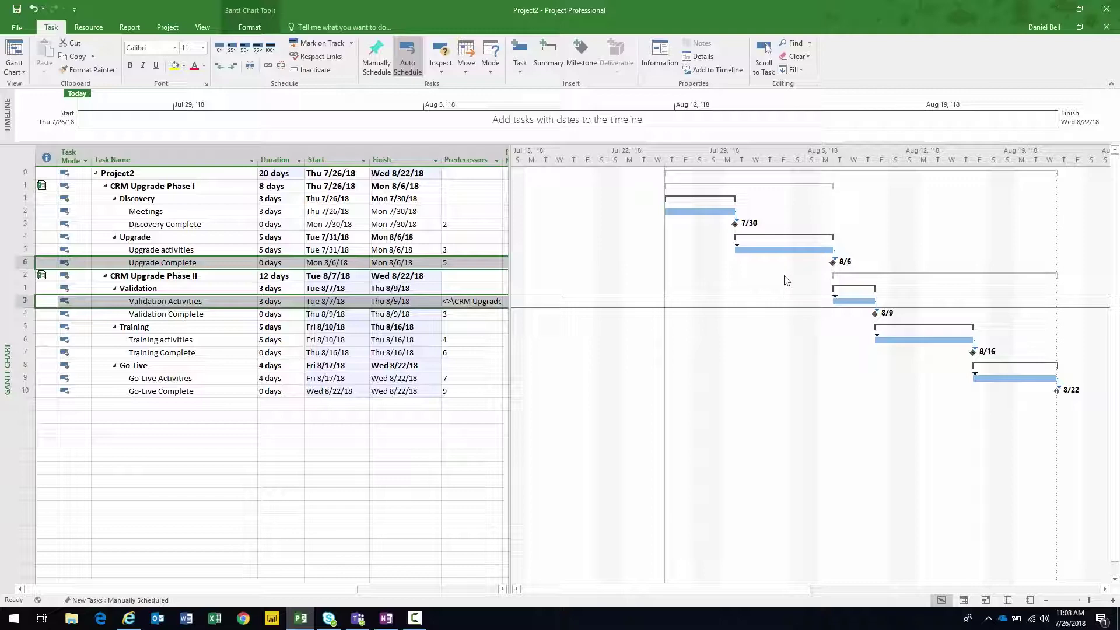
left_click(189, 276)
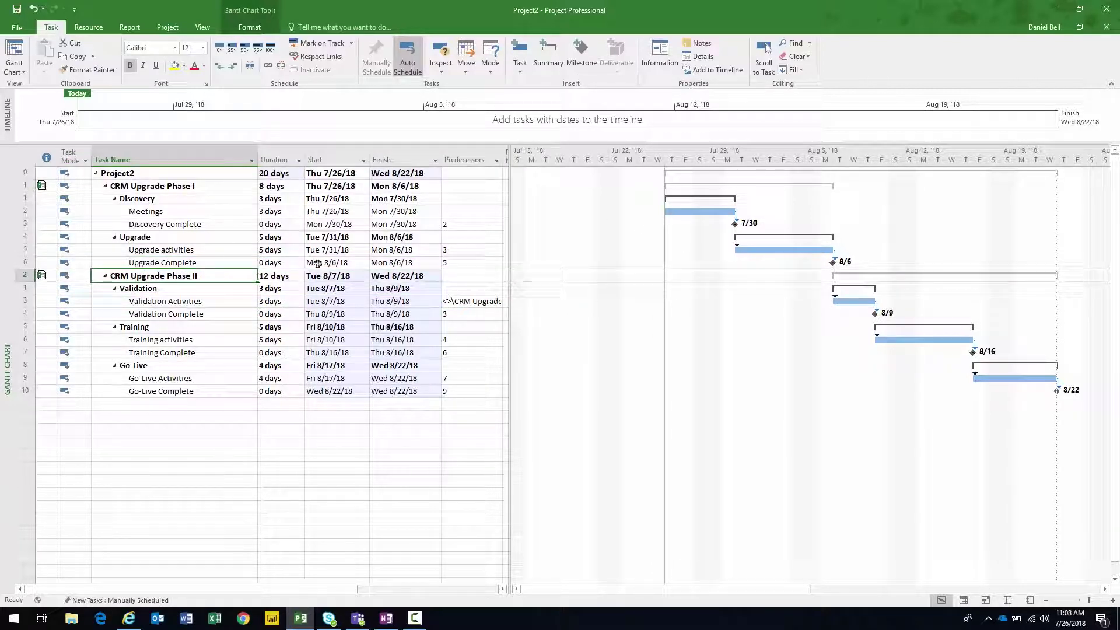
key("Up")
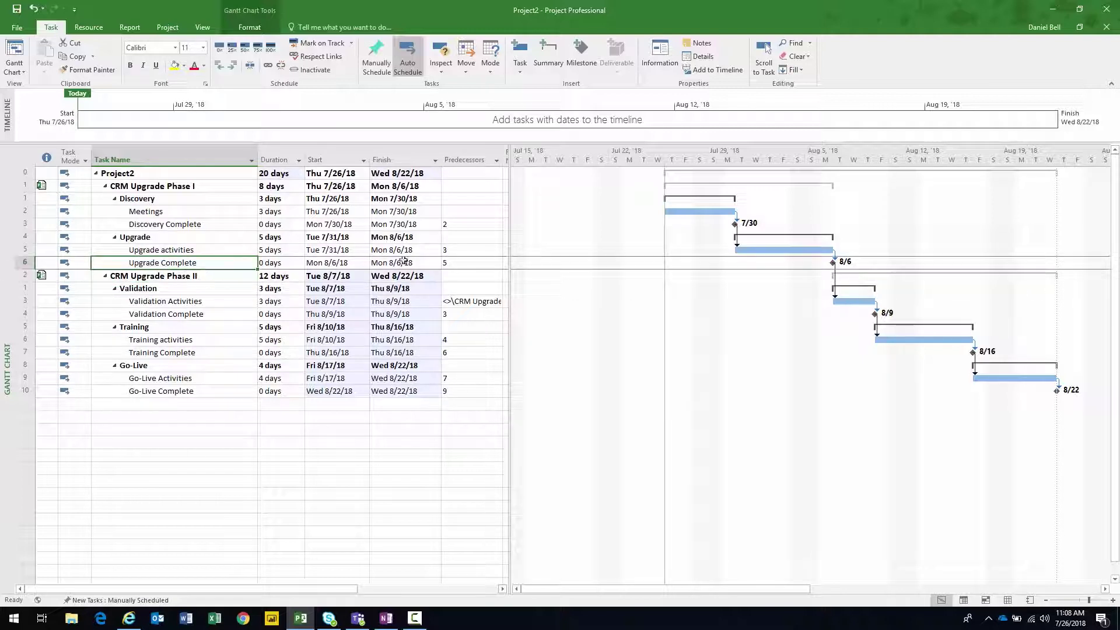
left_click(406, 262)
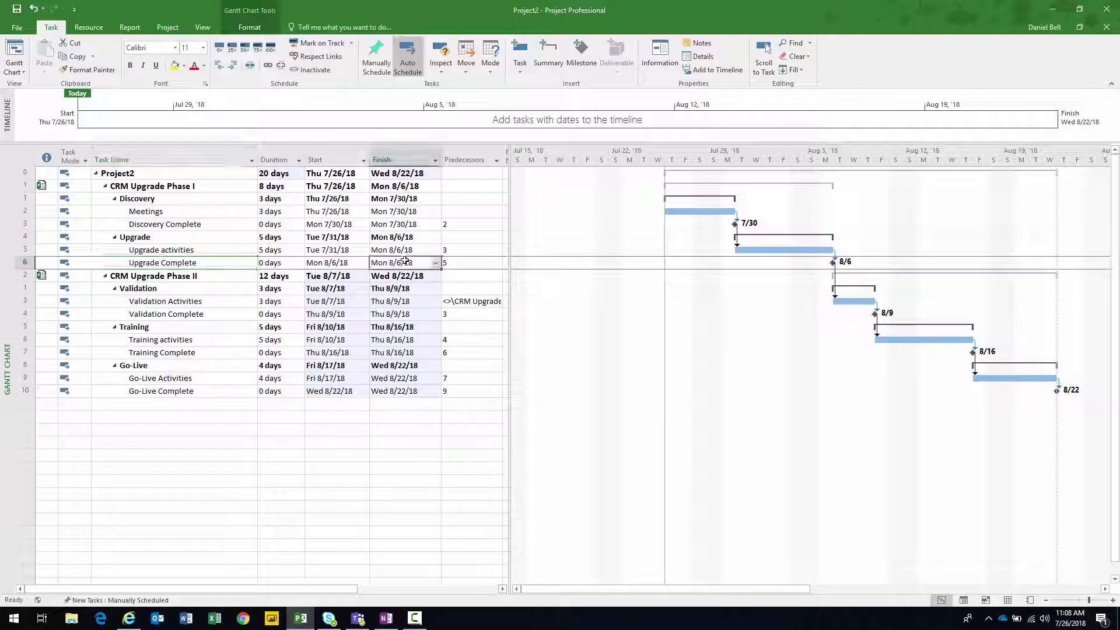
left_click(339, 300)
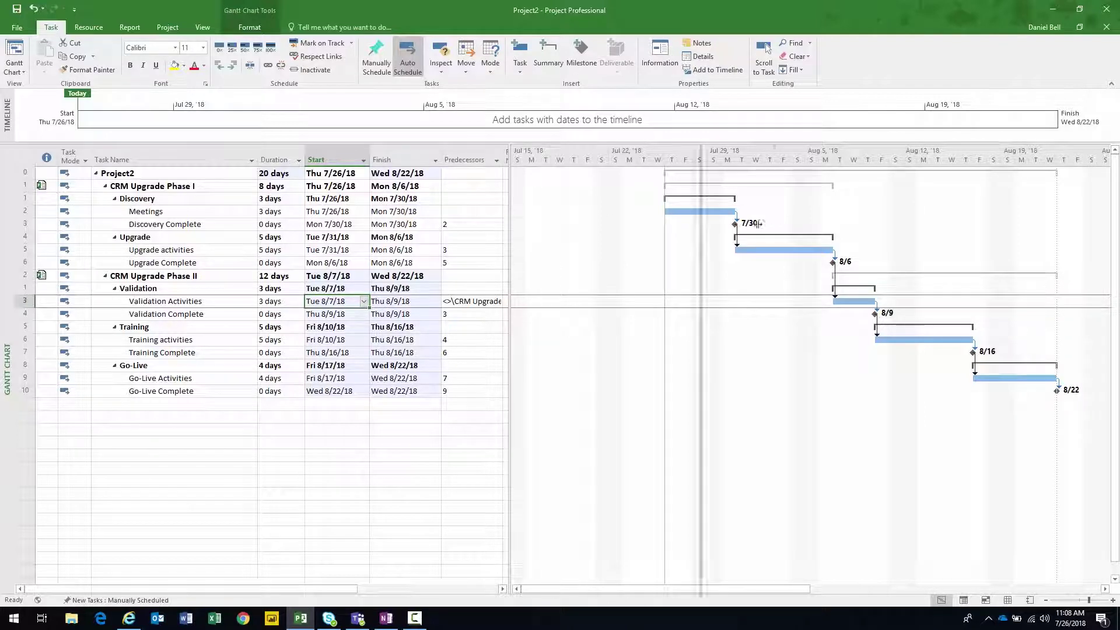
Enlarge the task table area and widen the Predecessors column to show Validation Activities' full cross-project predecessor.
left_click_drag(701, 222, 780, 222)
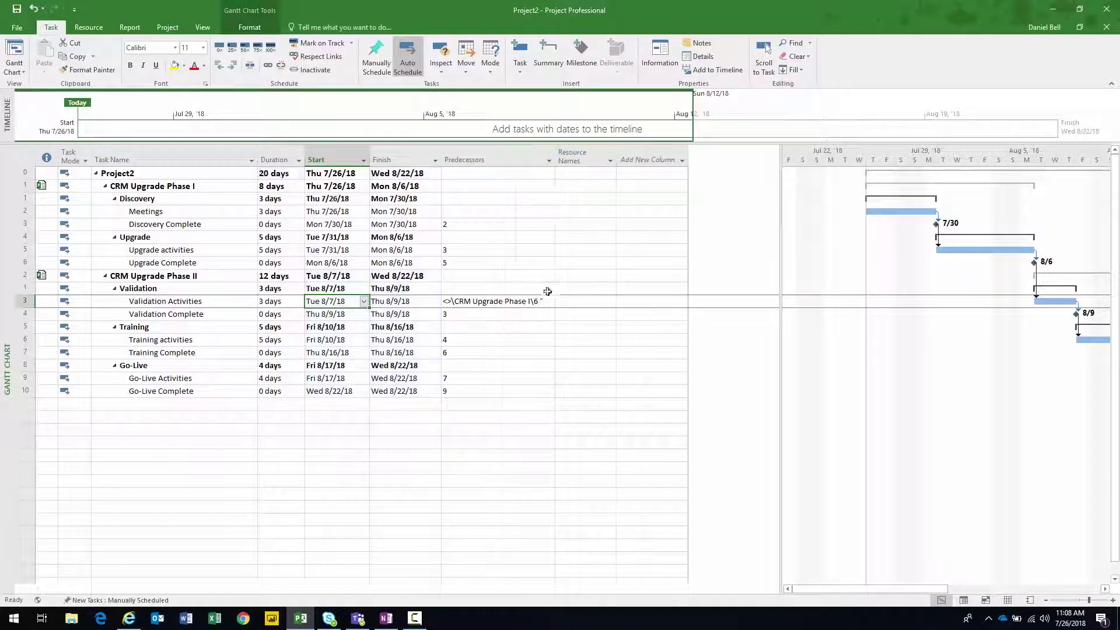
left_click(157, 302)
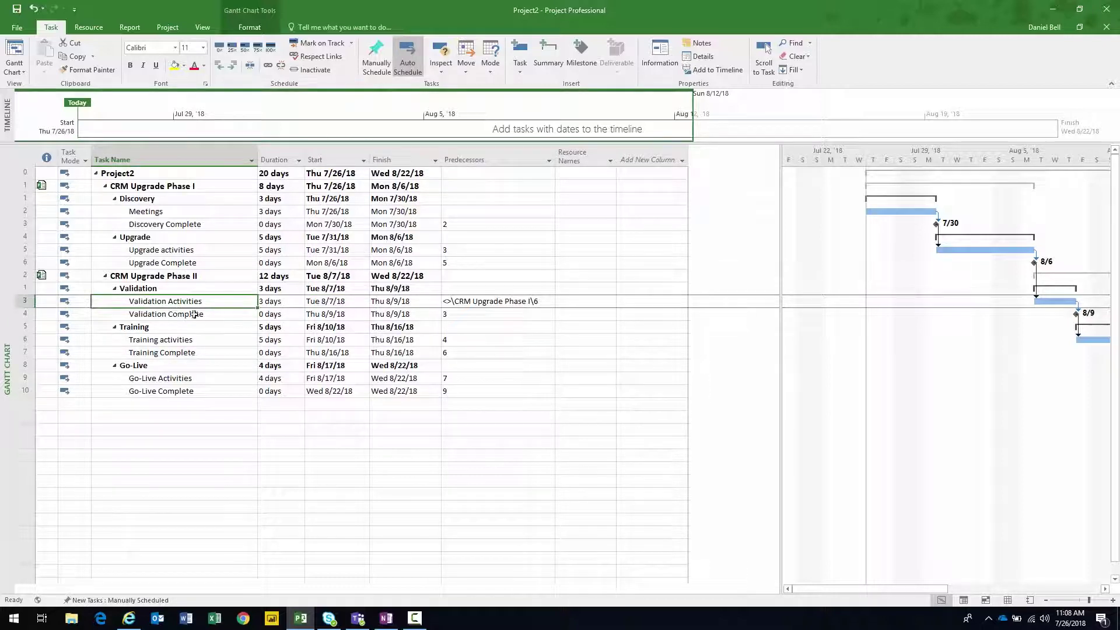
left_click(503, 300)
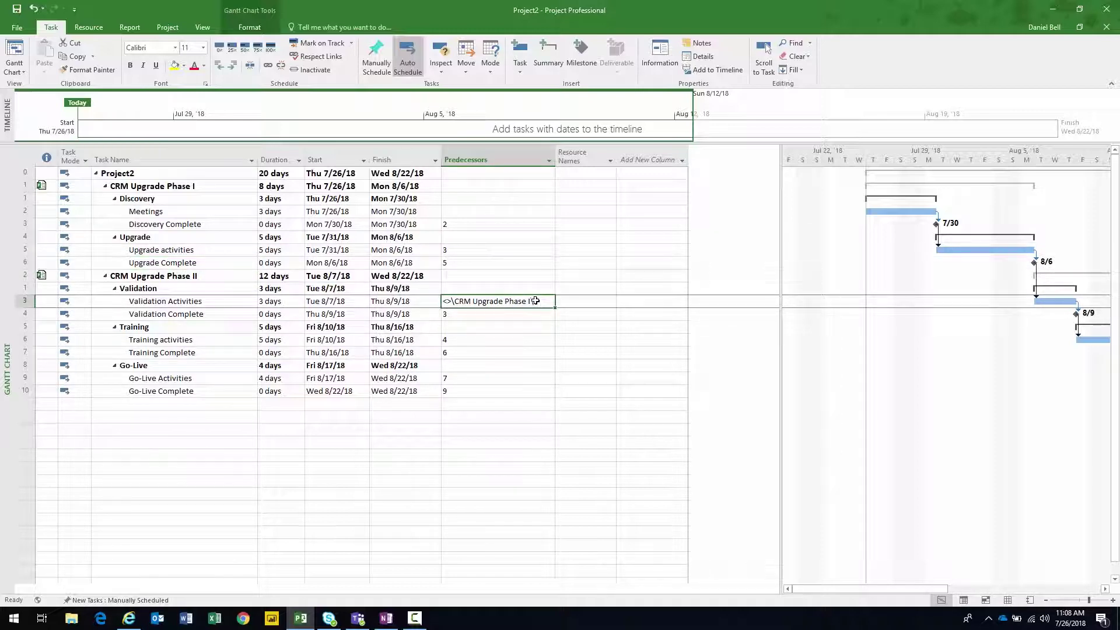
Insert a Successors column before Resource Names and widen it to fit its contents.
right_click(585, 152)
left_click(617, 227)
type("Succ")
key("Return")
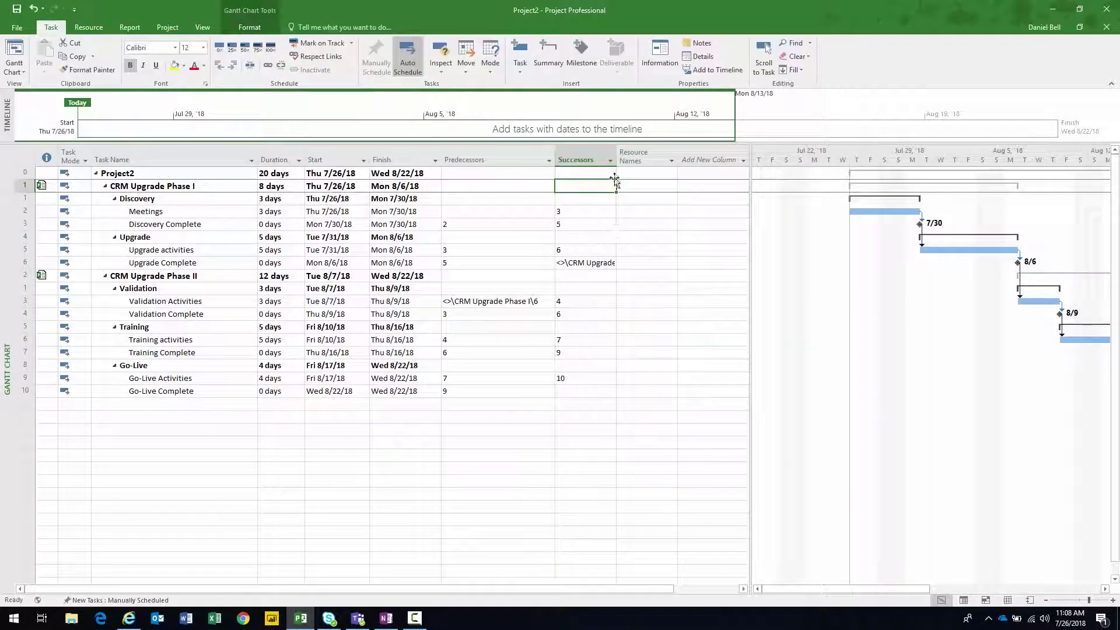
double_click(616, 156)
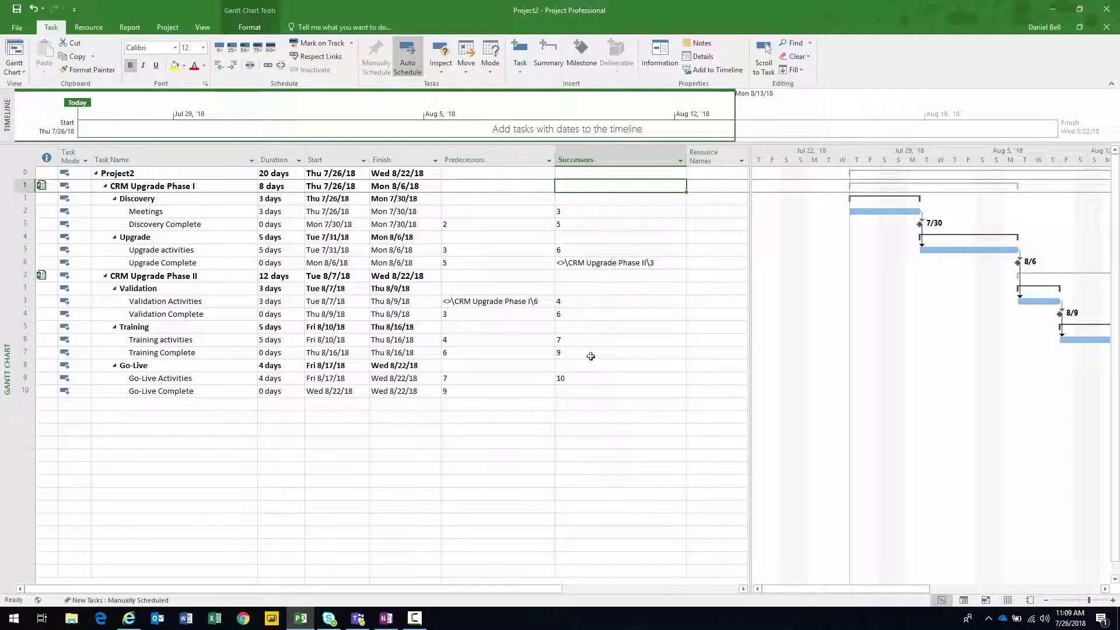
Examine the cross-project successor of Upgrade Complete and the matching row of Validation Activities.
left_click(599, 264)
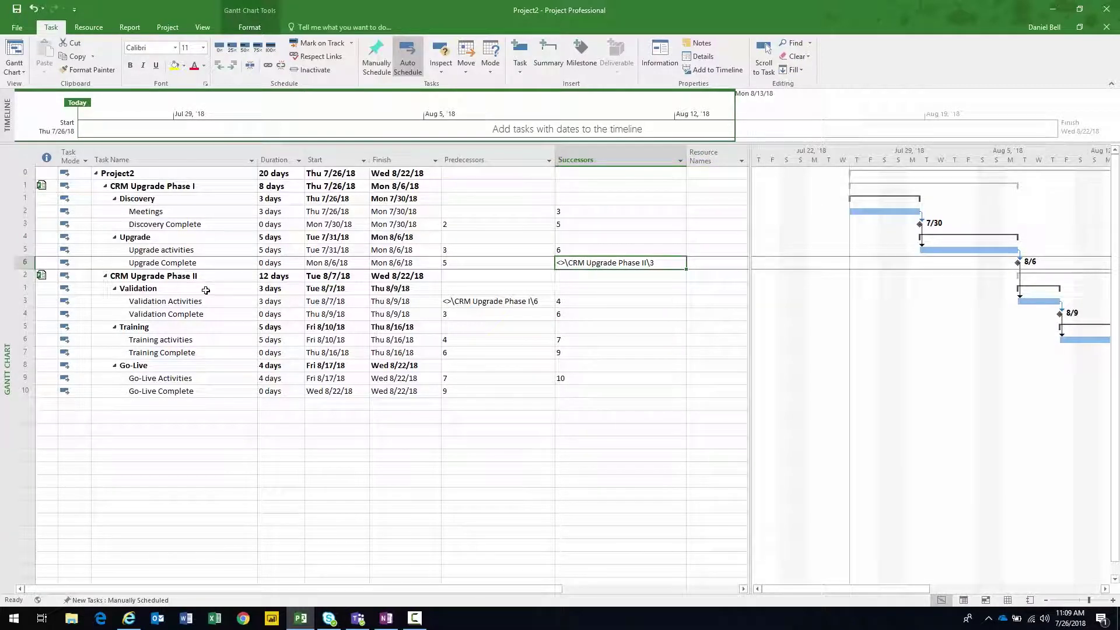
left_click(175, 263)
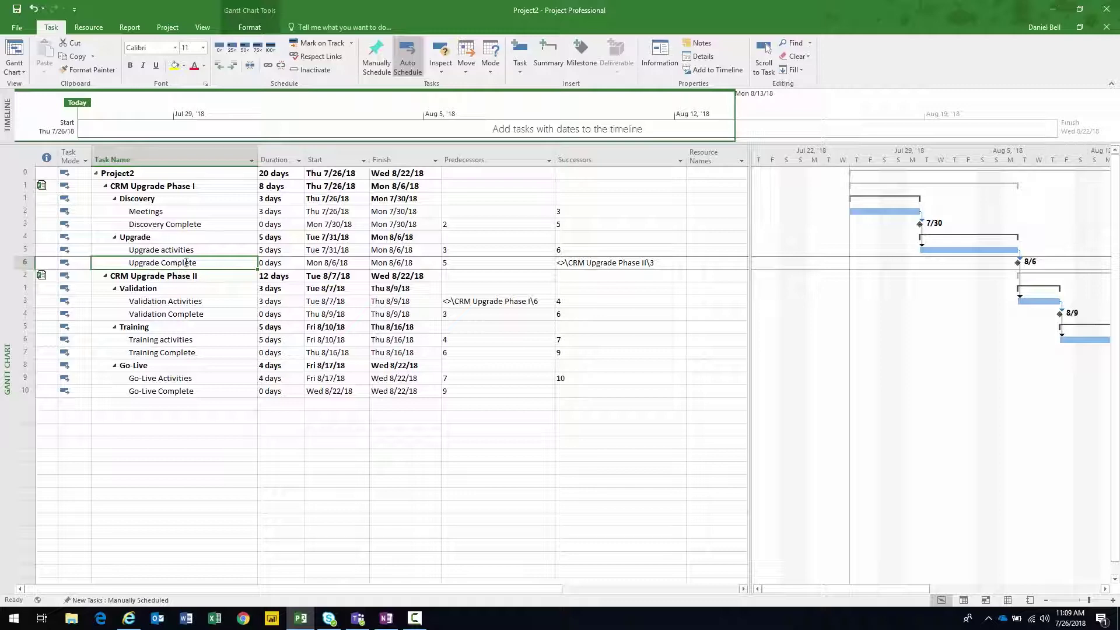
left_click(596, 262)
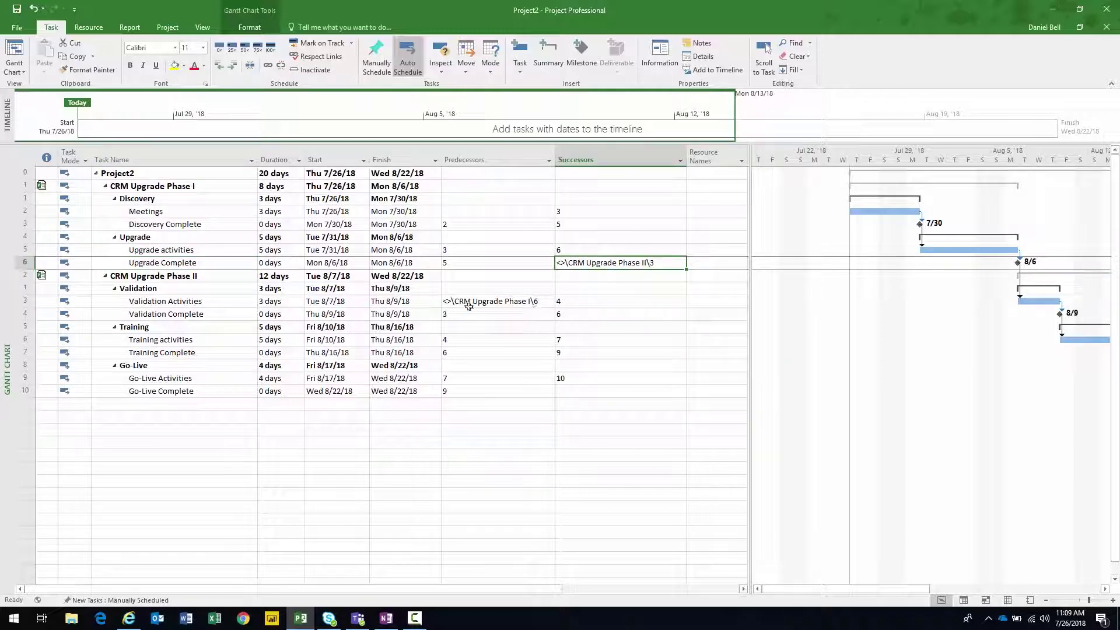
left_click(23, 301)
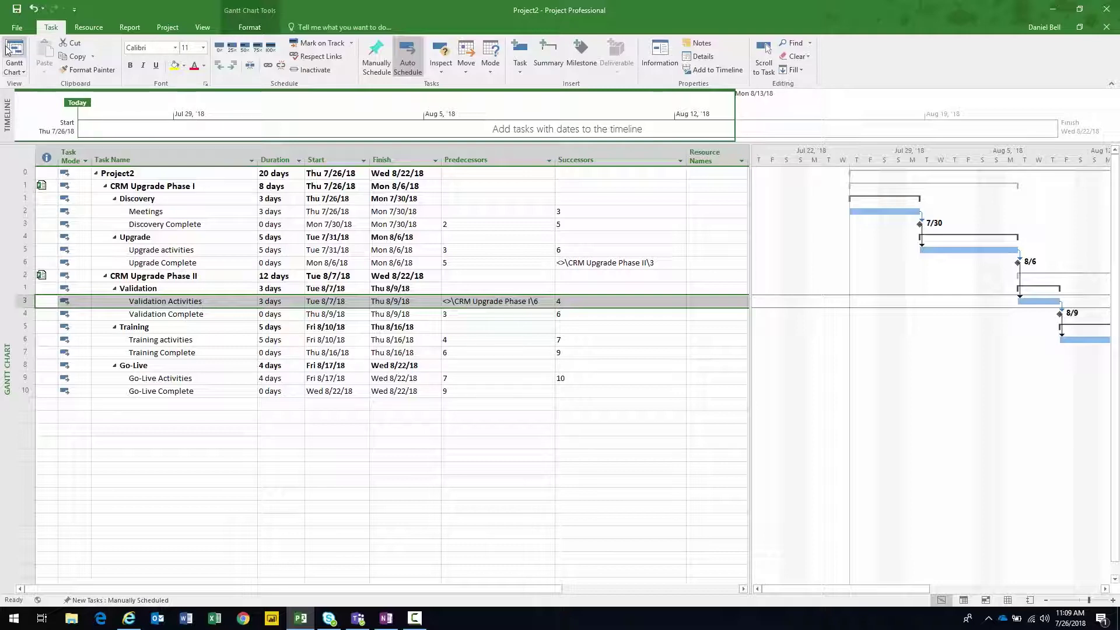
Close the master project, discarding its own changes but saving those in CRM Upgrade Phase II and Phase I.
left_click(17, 28)
left_click(21, 27)
left_click(21, 27)
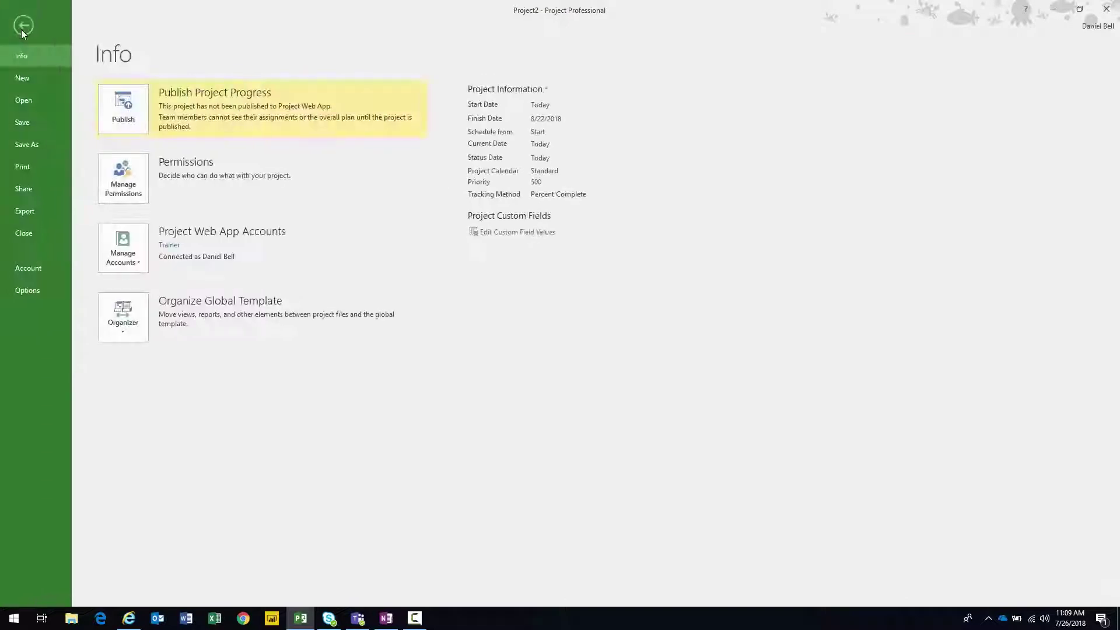
left_click(28, 233)
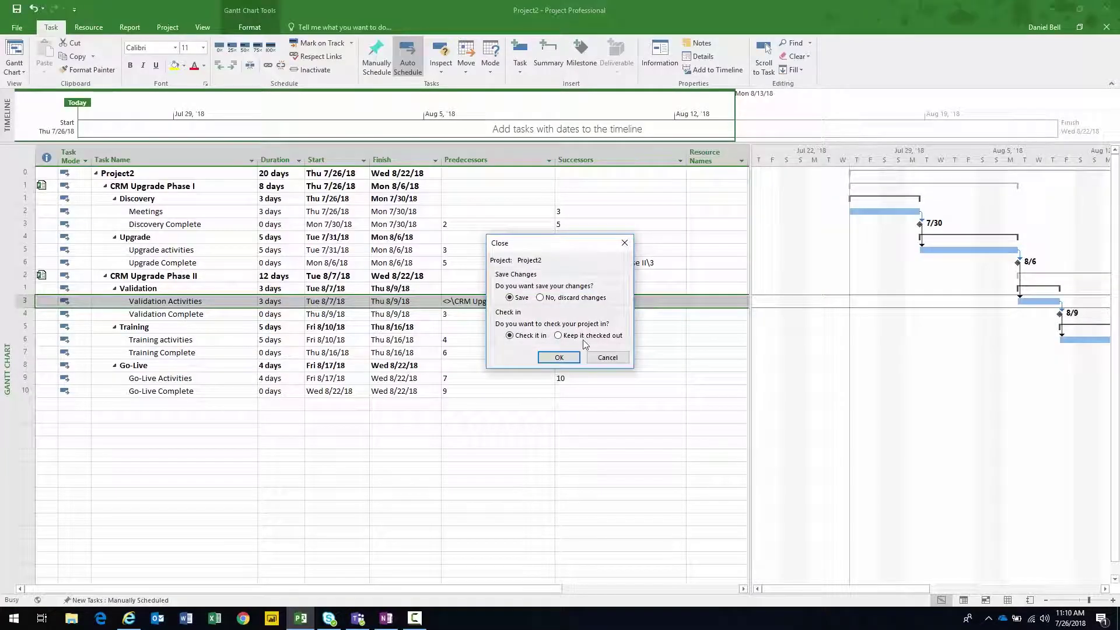
left_click(539, 298)
left_click(558, 358)
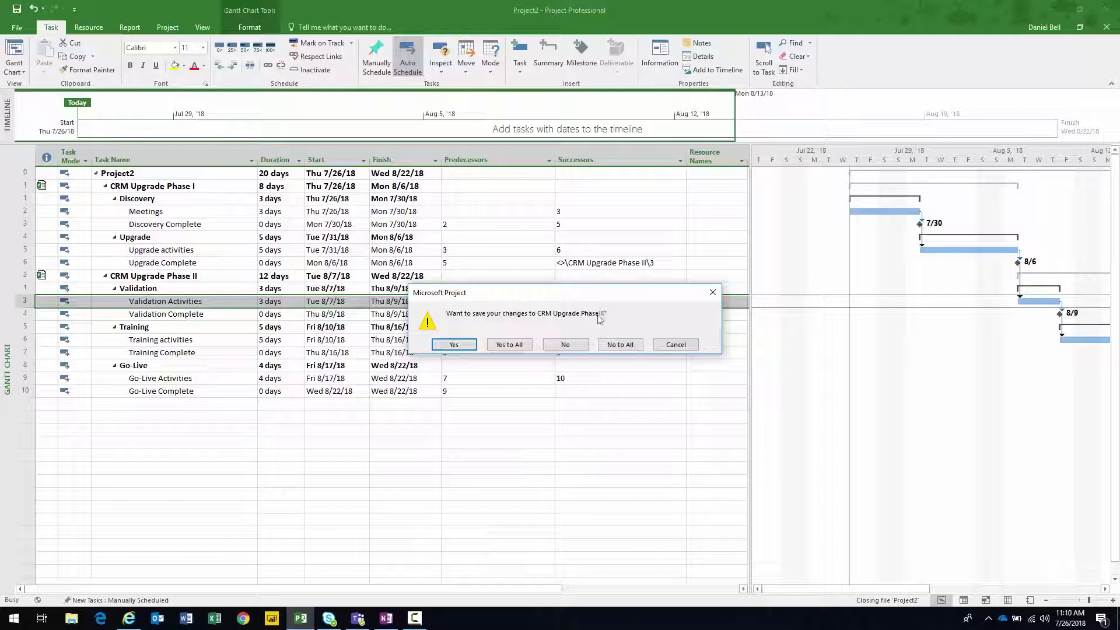
left_click(456, 346)
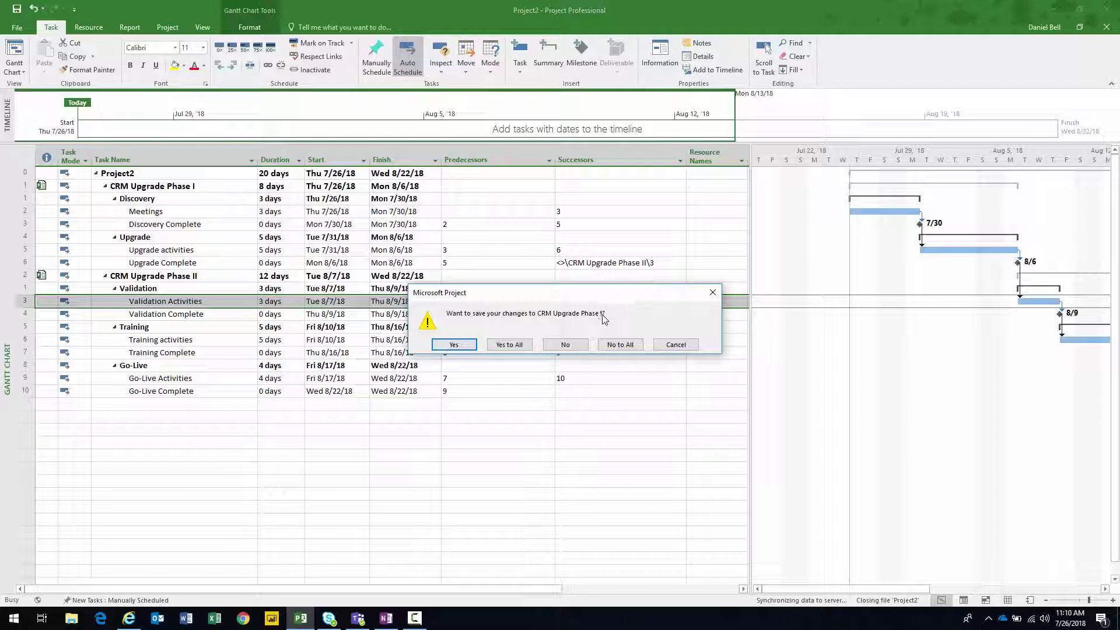
left_click(457, 346)
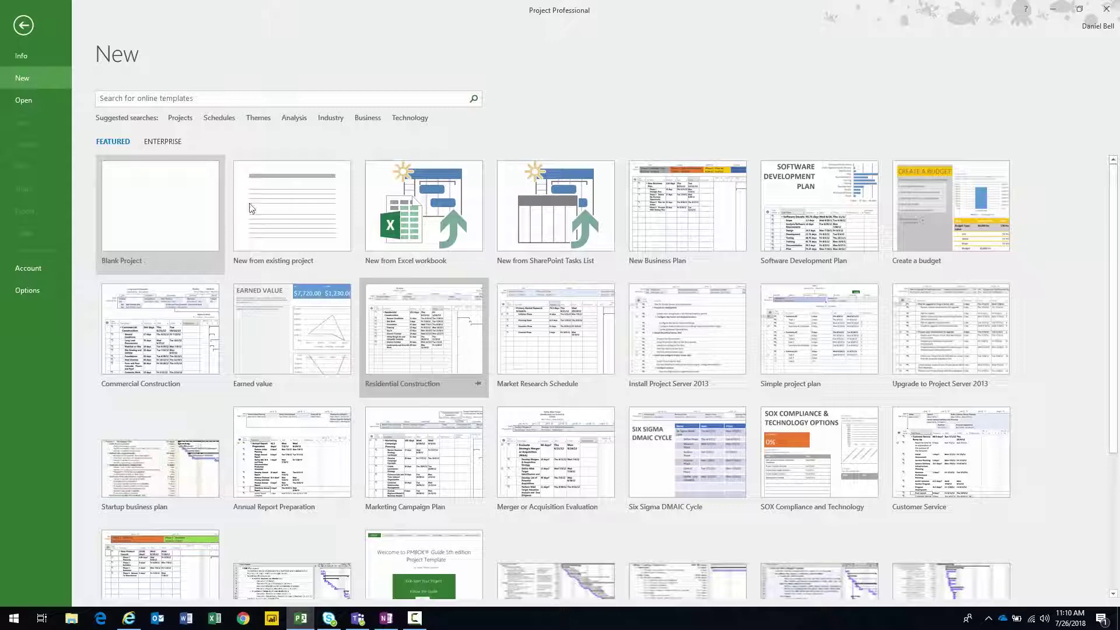
Open CRM Upgrade Phase I in read-only mode from the Trainer Project Web App site.
left_click(21, 100)
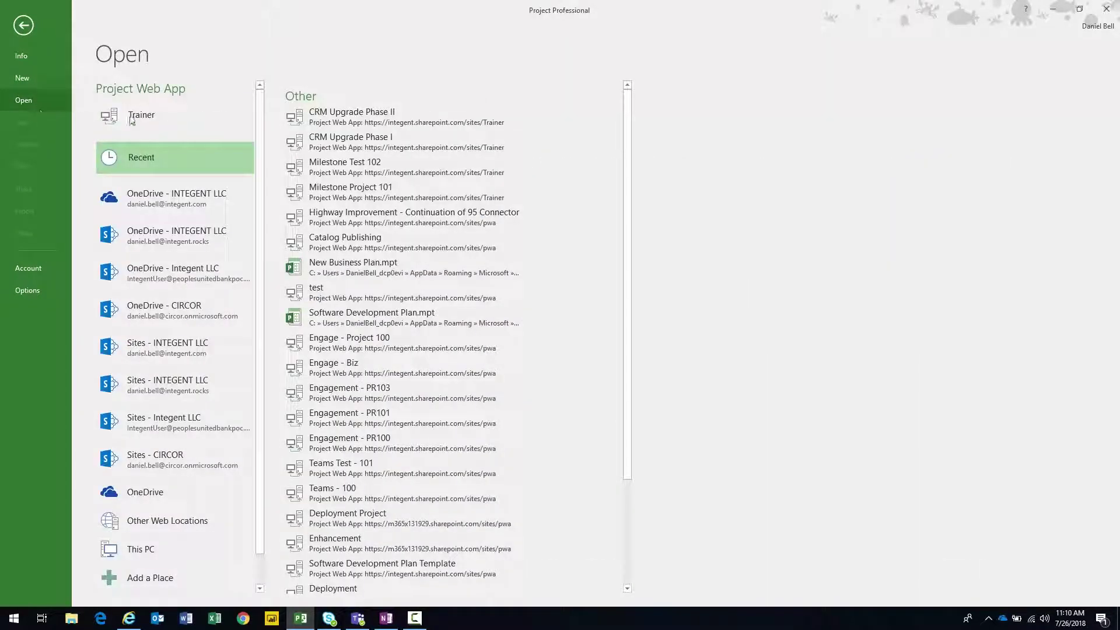
left_click(173, 116)
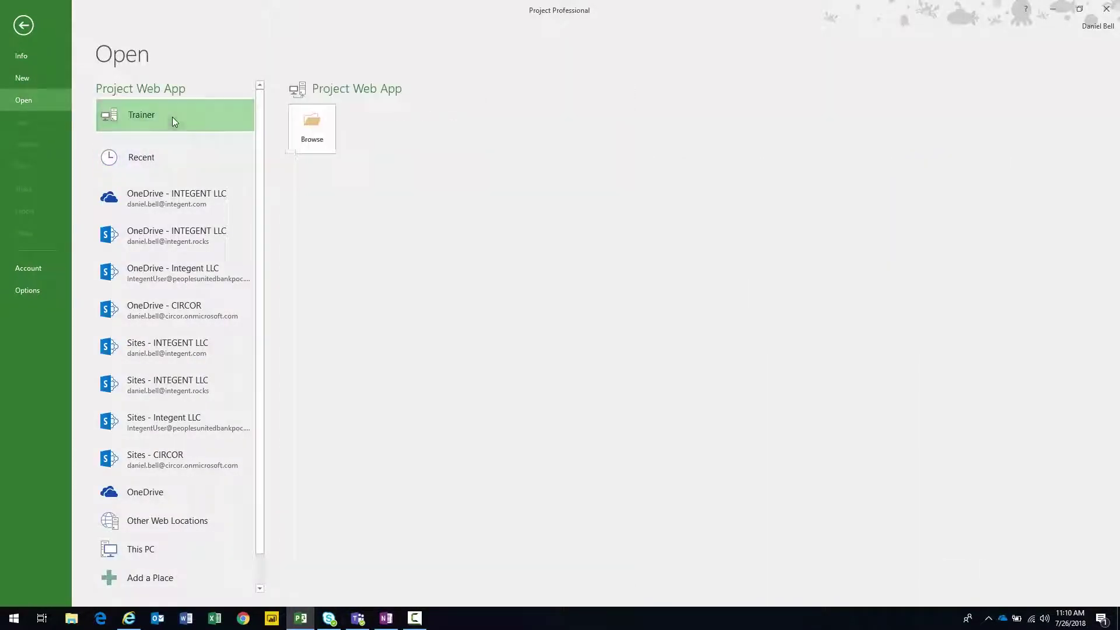
left_click(308, 127)
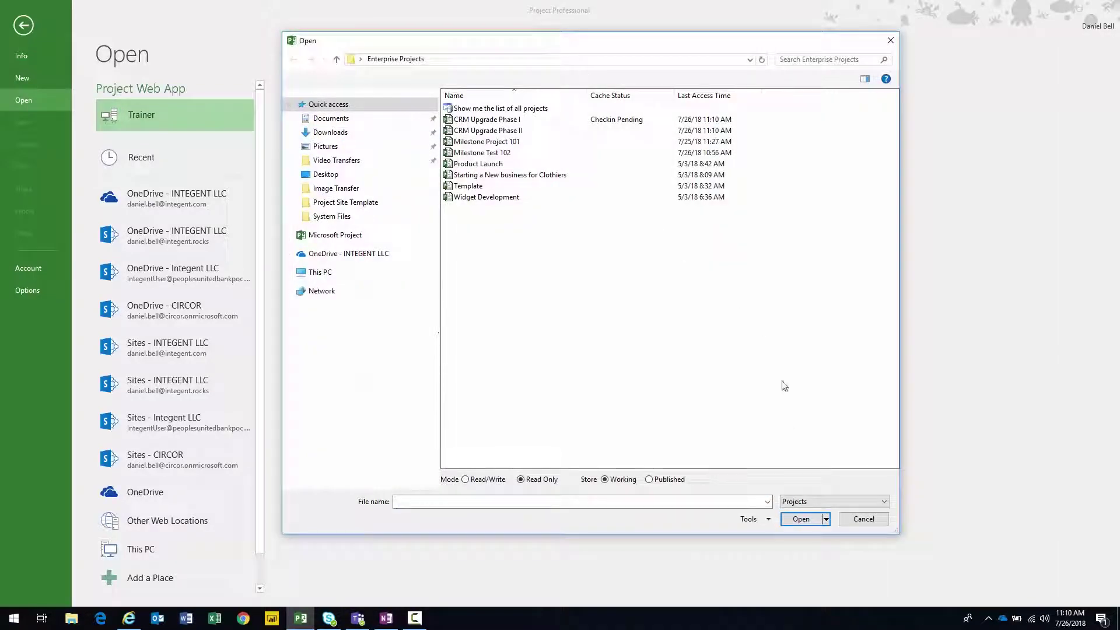
left_click(856, 518)
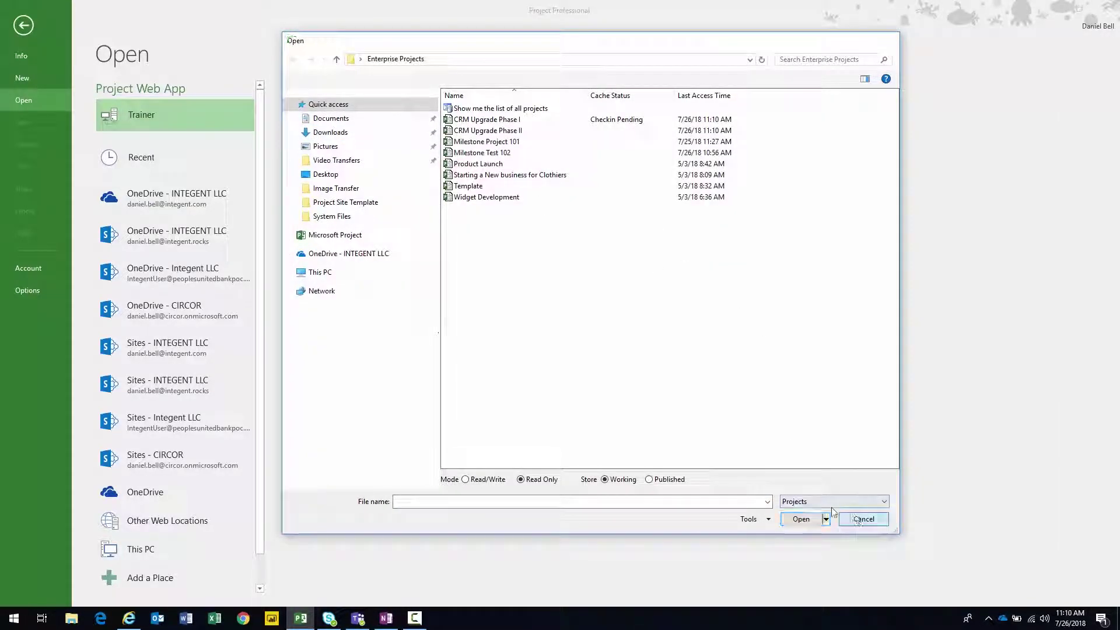
left_click(307, 125)
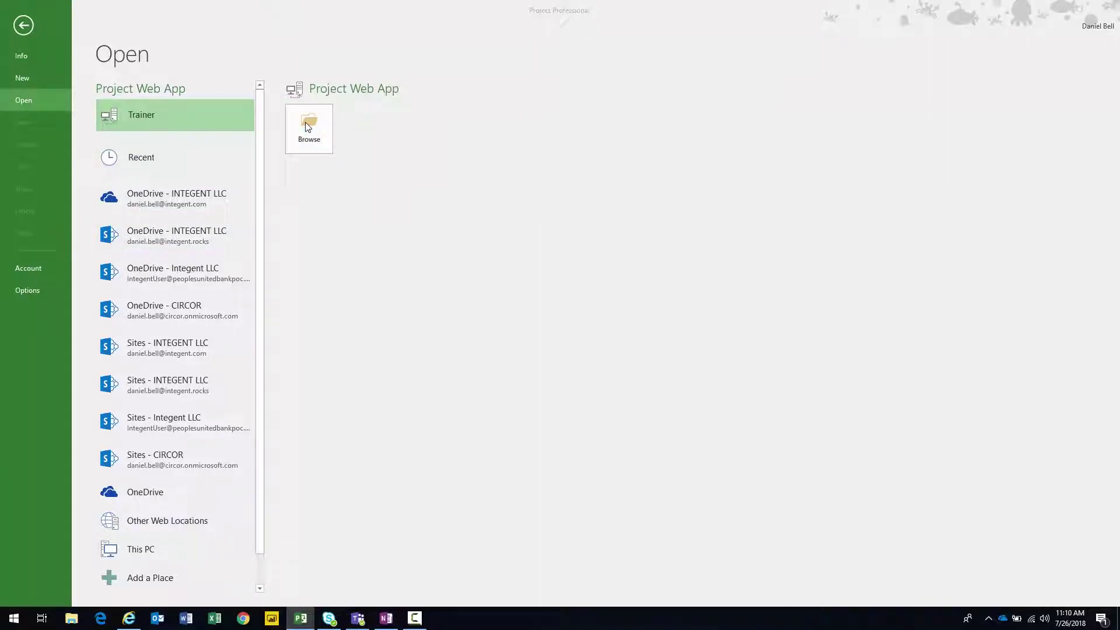
left_click(472, 120)
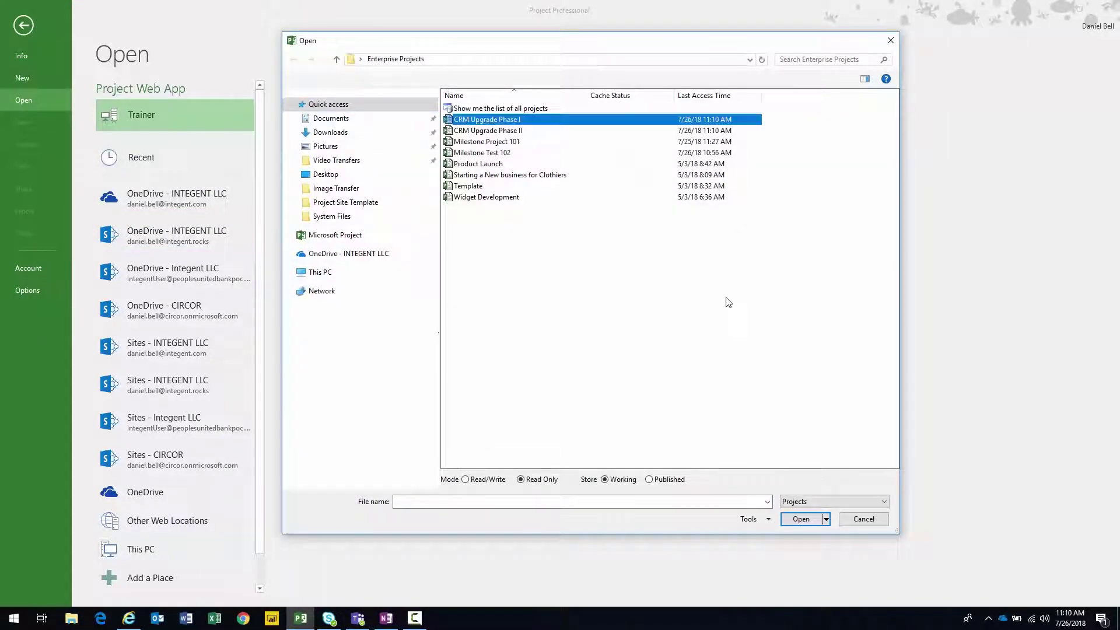
left_click(801, 518)
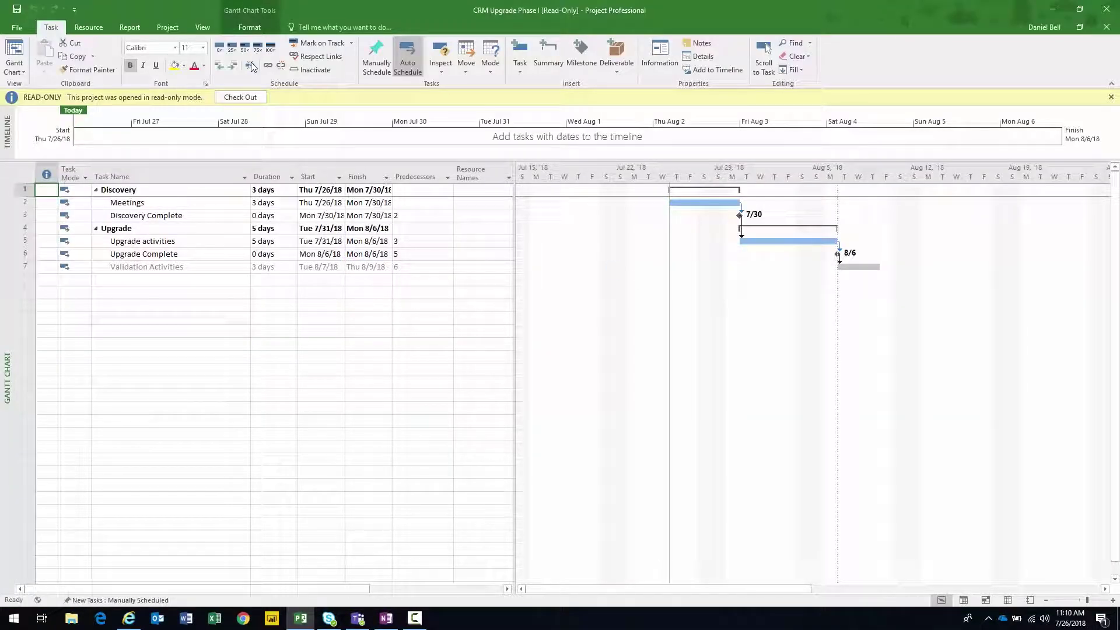
Examine the external Validation Activities task's predecessor, start date and Gantt bar details in CRM Upgrade Phase I.
left_click(142, 267)
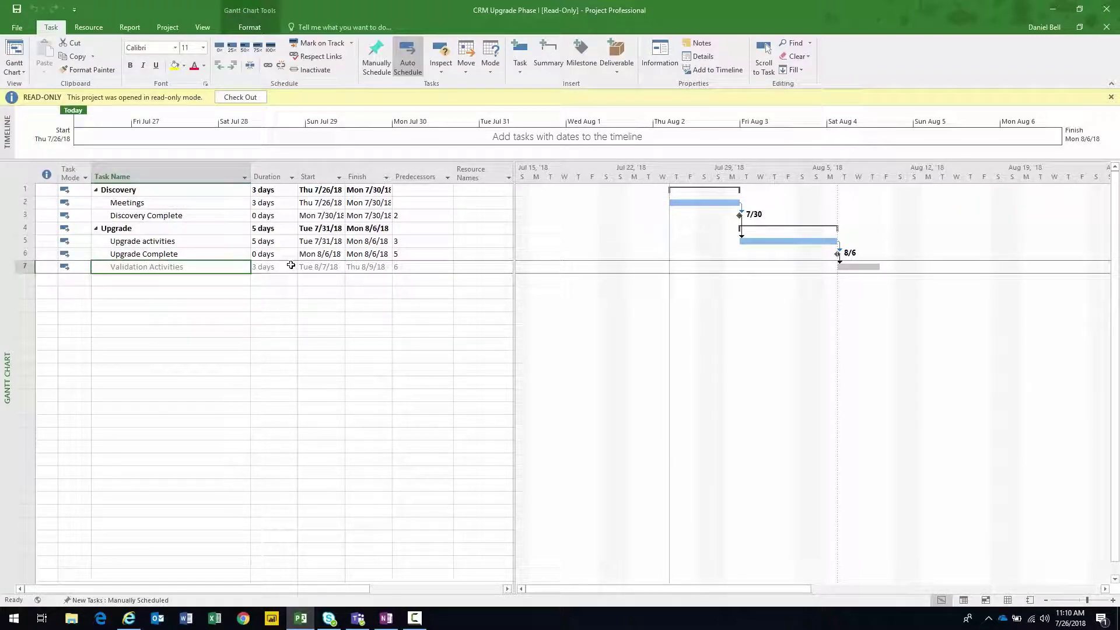
left_click(413, 269)
left_click(317, 268)
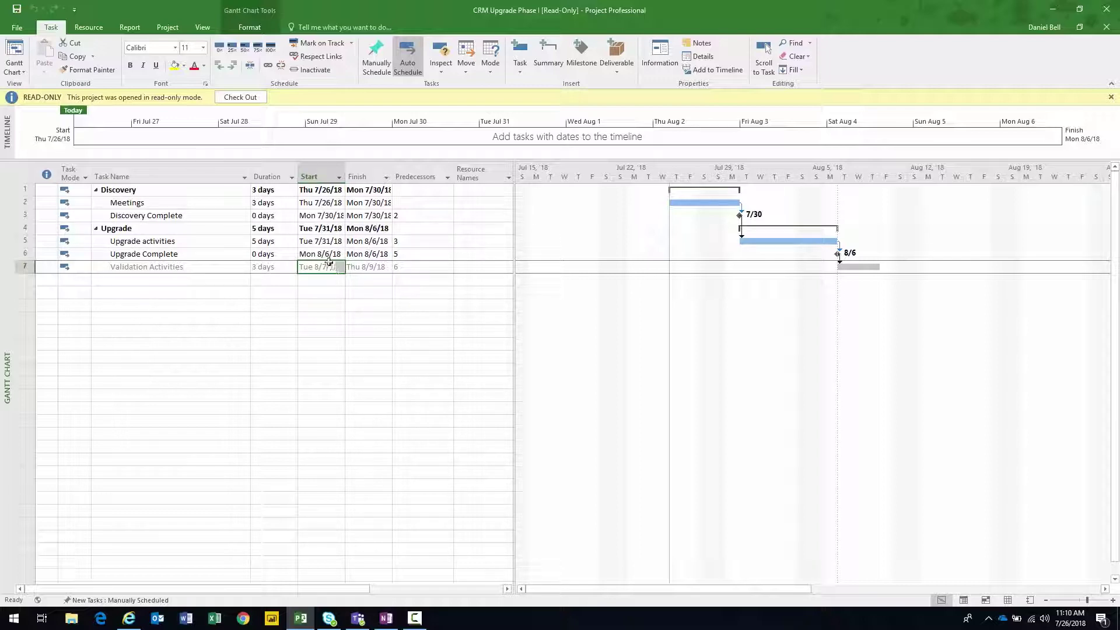
mouse_move(861, 266)
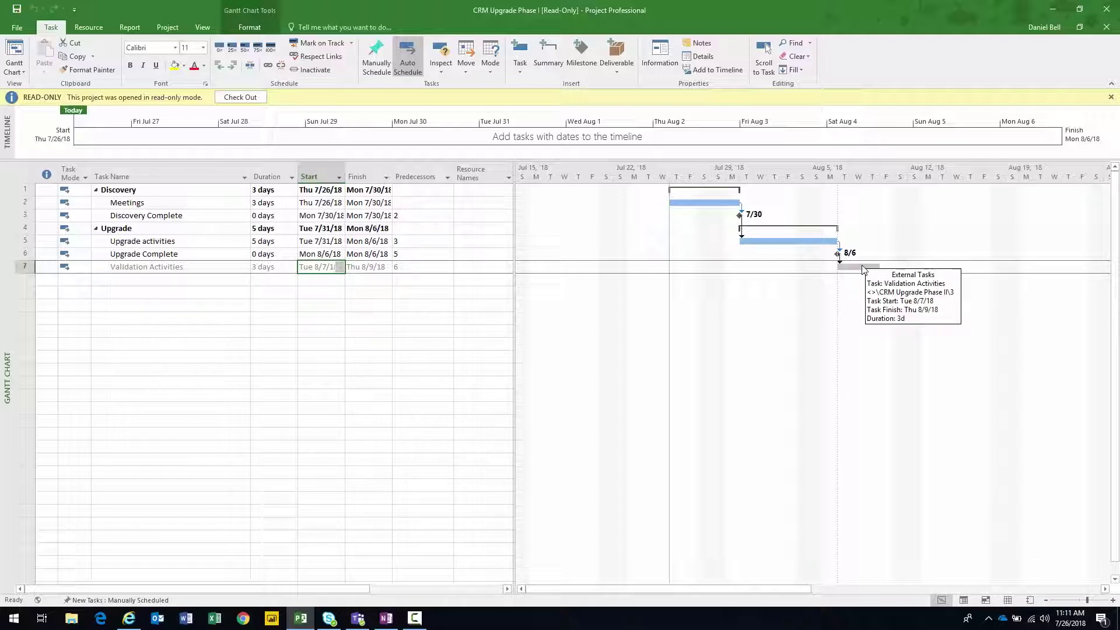
Check out and publish CRM Upgrade Phase I, and close it with check-in.
left_click(240, 97)
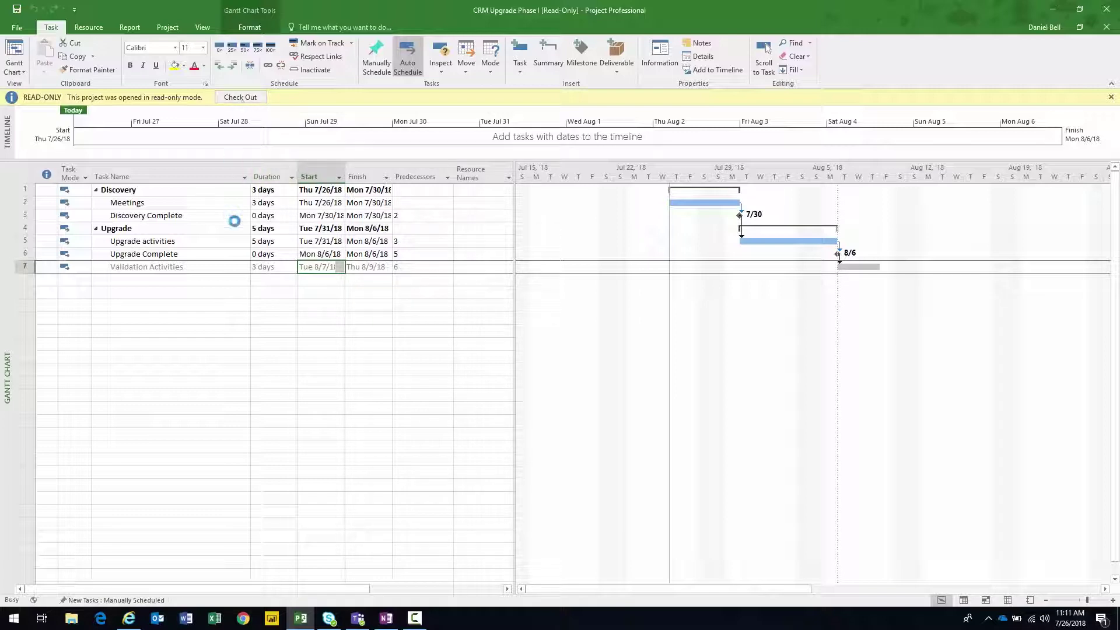
left_click(17, 27)
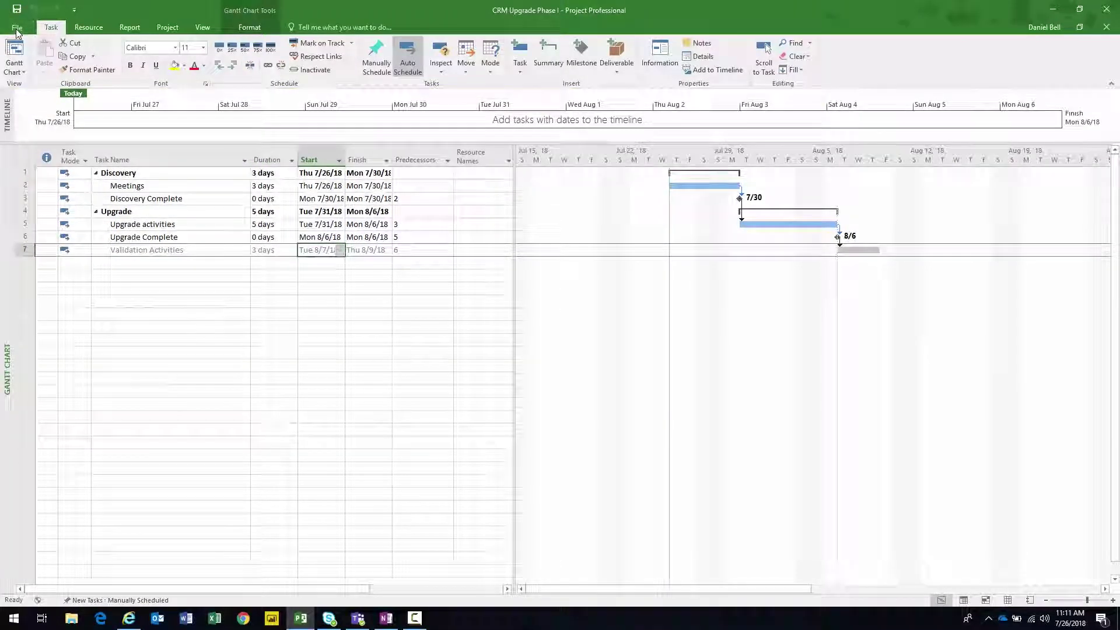
left_click(120, 148)
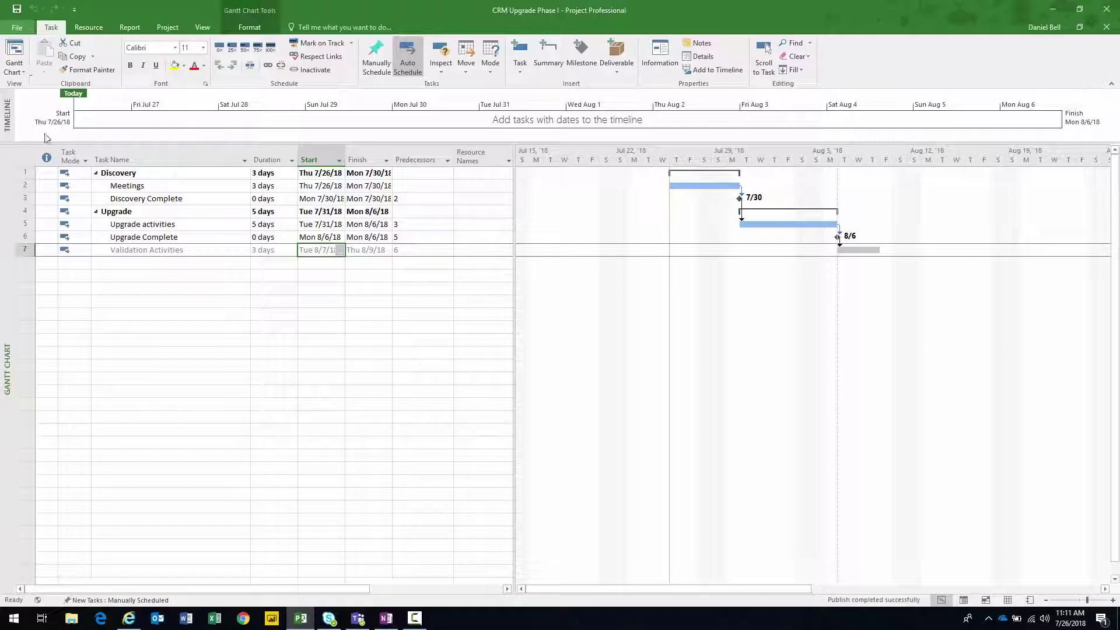
left_click(18, 27)
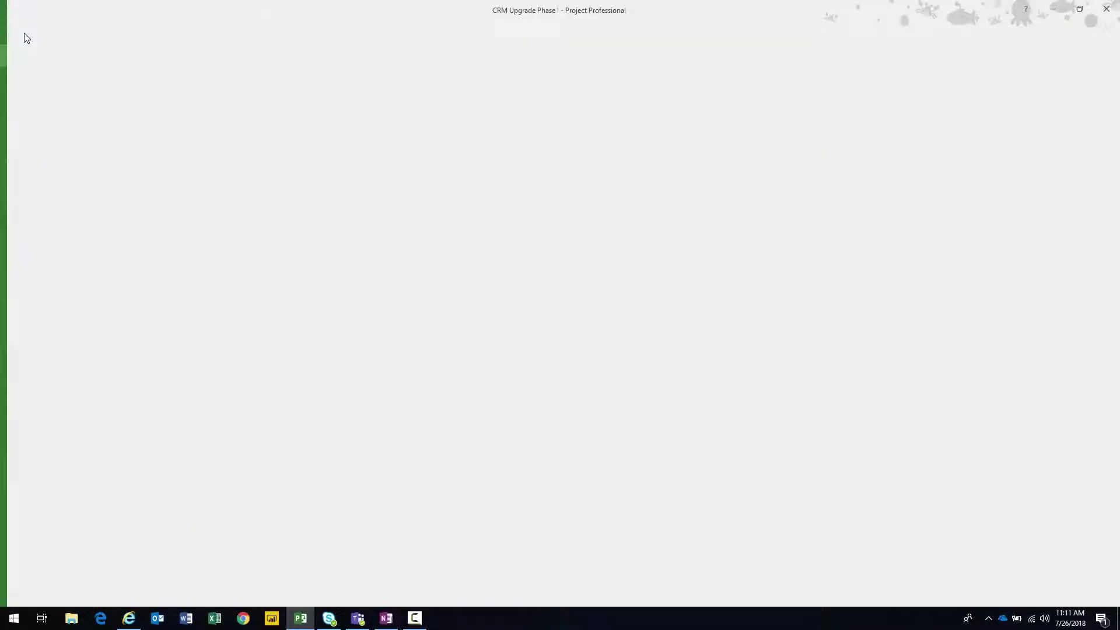
left_click(33, 228)
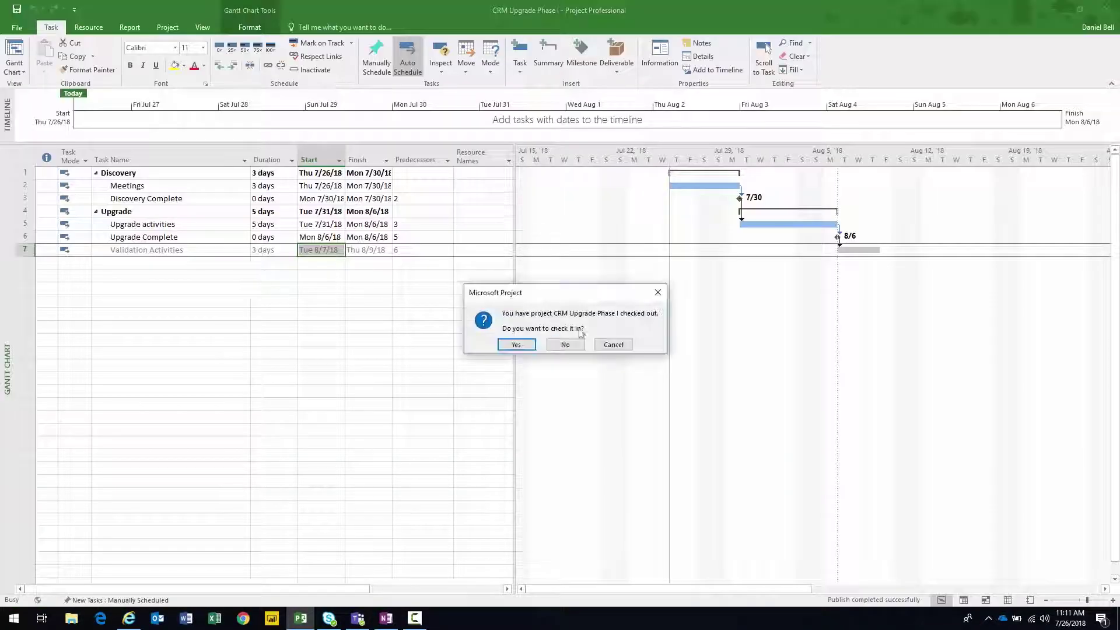
left_click(513, 346)
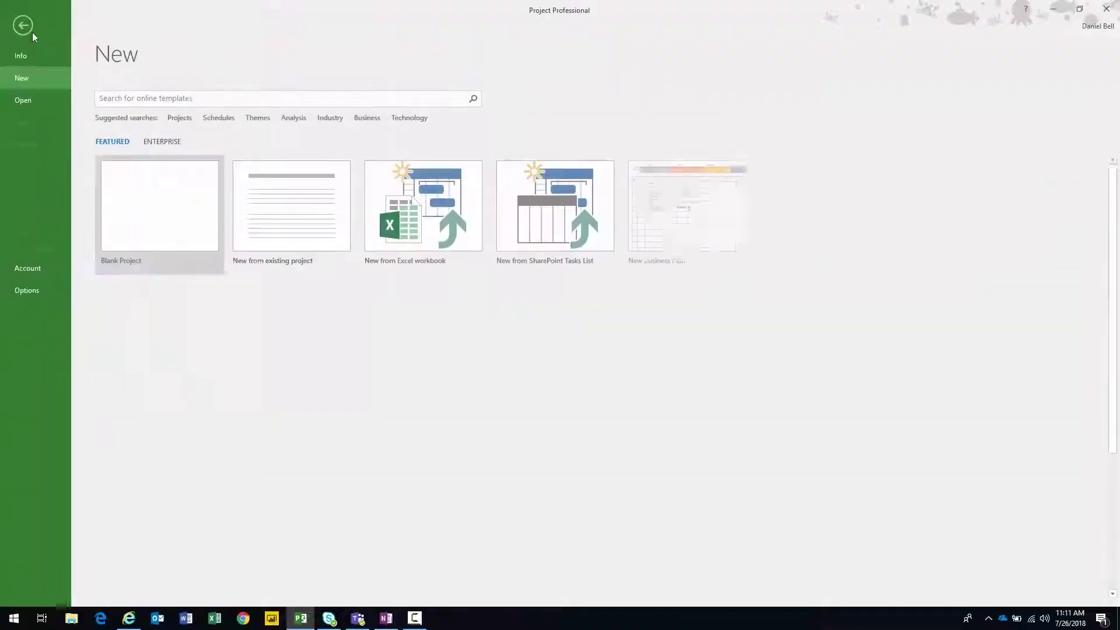
Open CRM Upgrade Phase II from the recent projects and check it out.
left_click(29, 99)
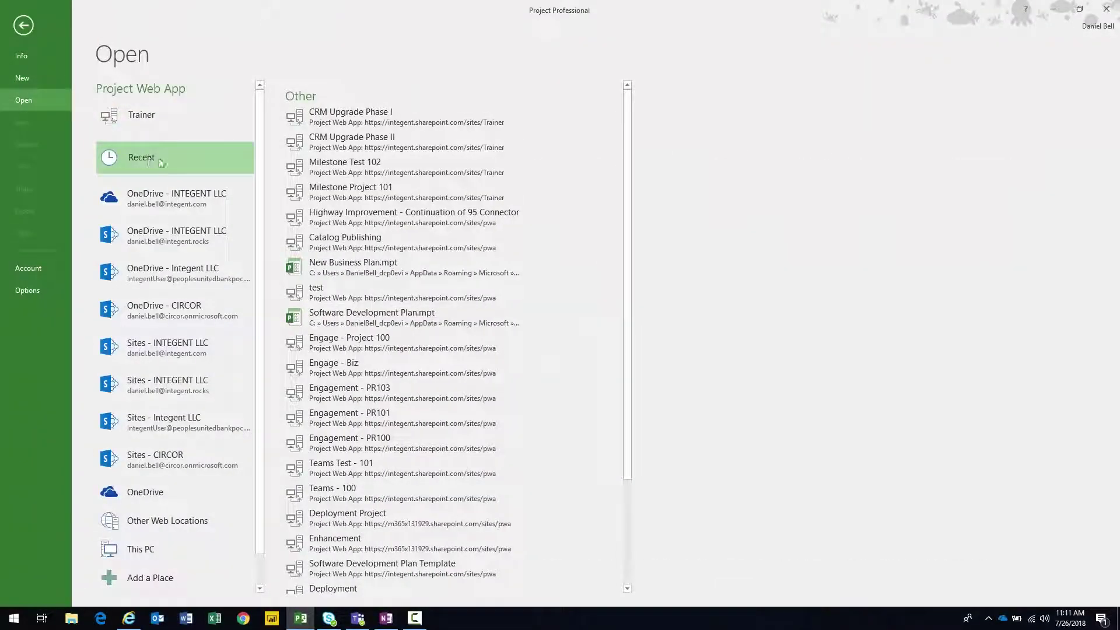
left_click(335, 136)
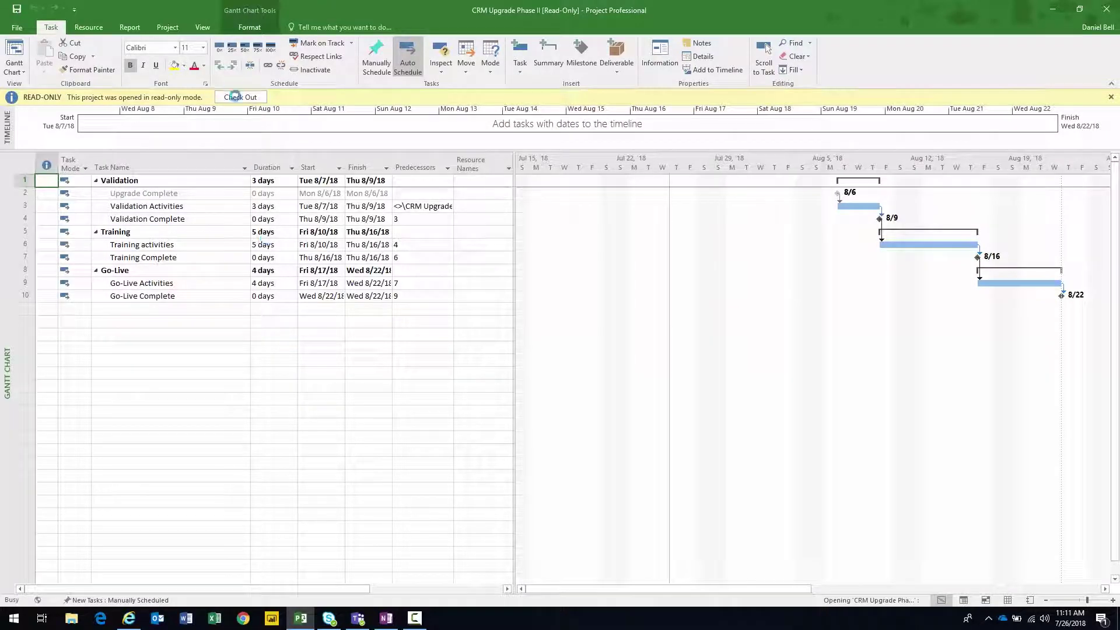
left_click(235, 97)
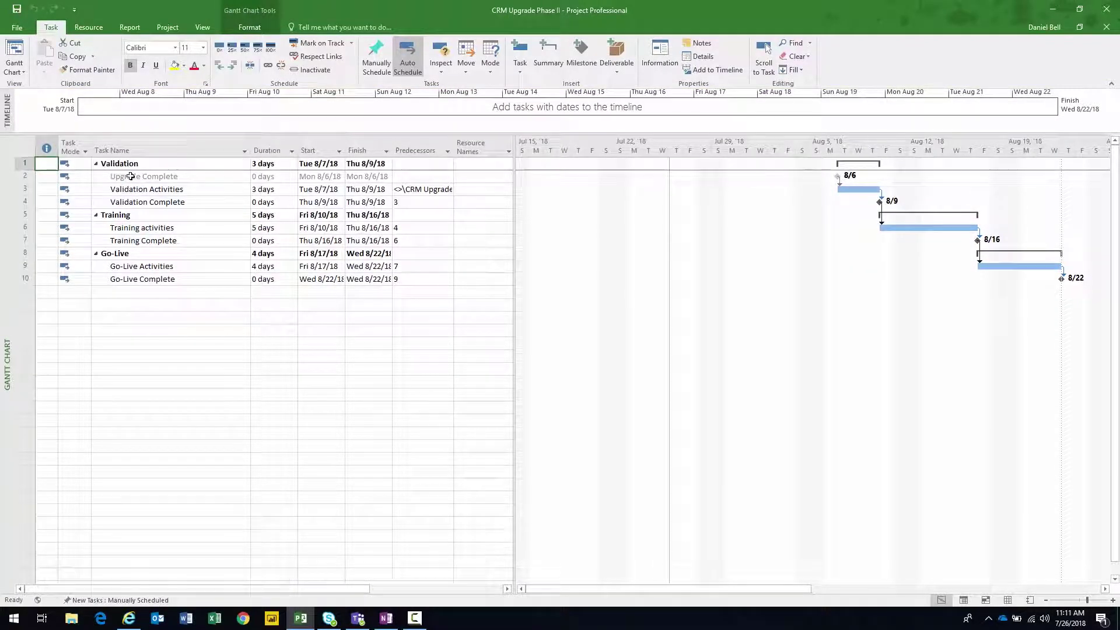
Inspect the external Upgrade Complete task and widen the Predecessors column to show Validation Activities' full cross-project predecessor.
left_click(128, 176)
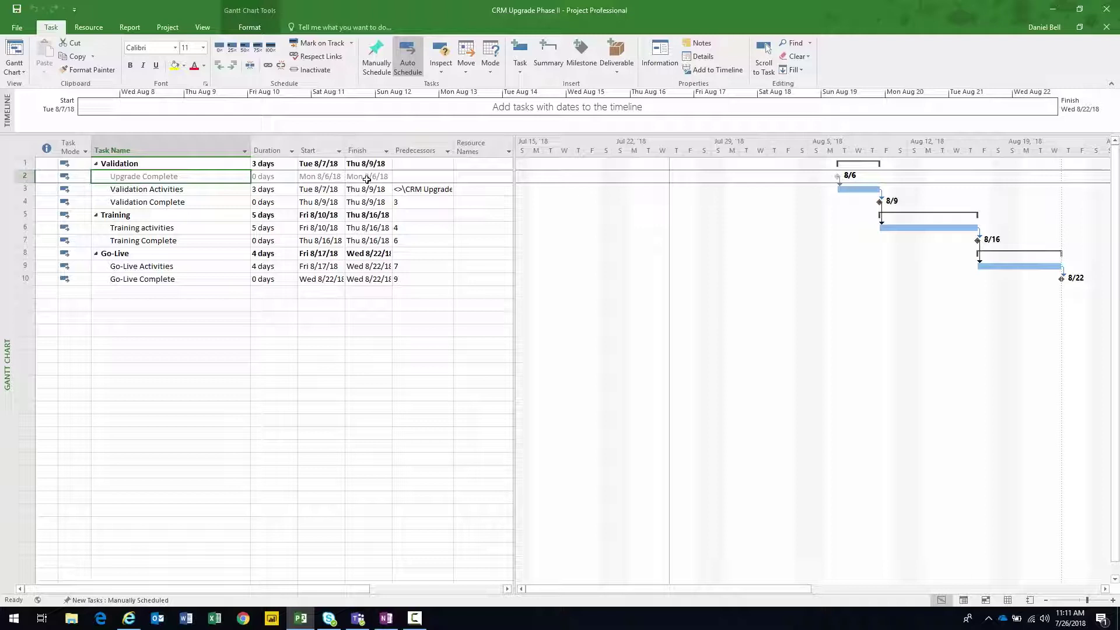
left_click(320, 163)
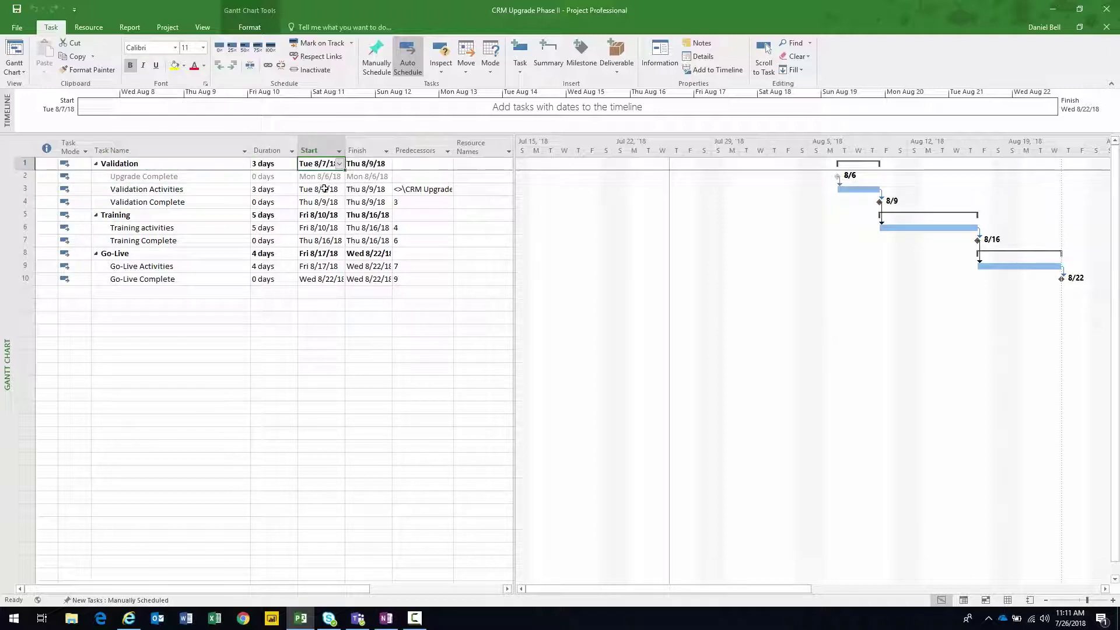
left_click(233, 176)
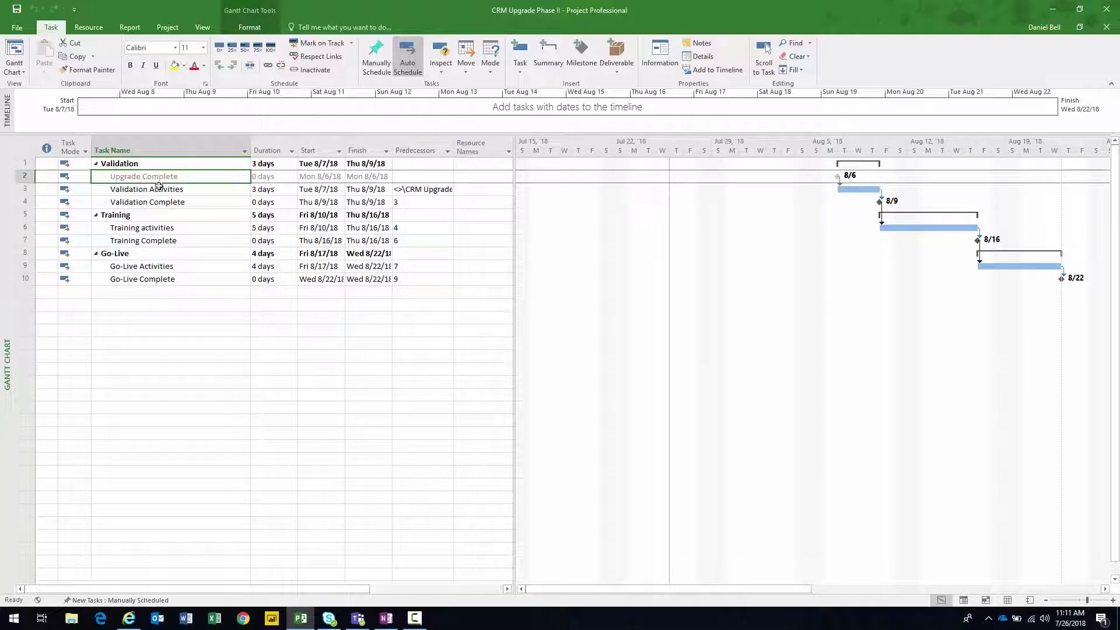
left_click_drag(455, 146, 511, 146)
left_click(447, 189)
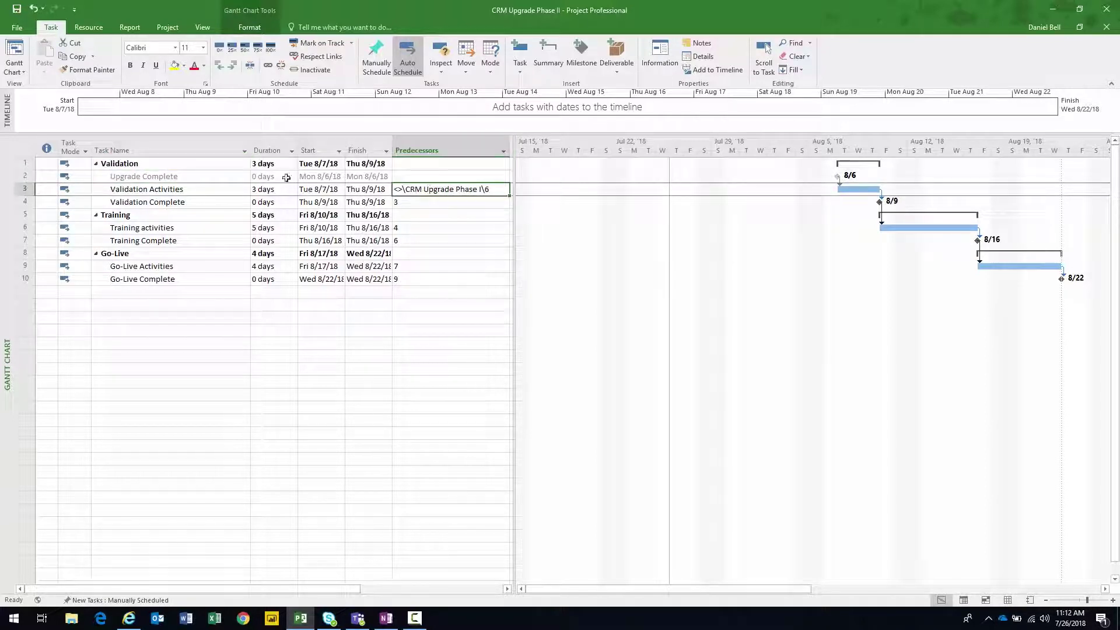
Publish CRM Upgrade Phase II.
left_click(17, 27)
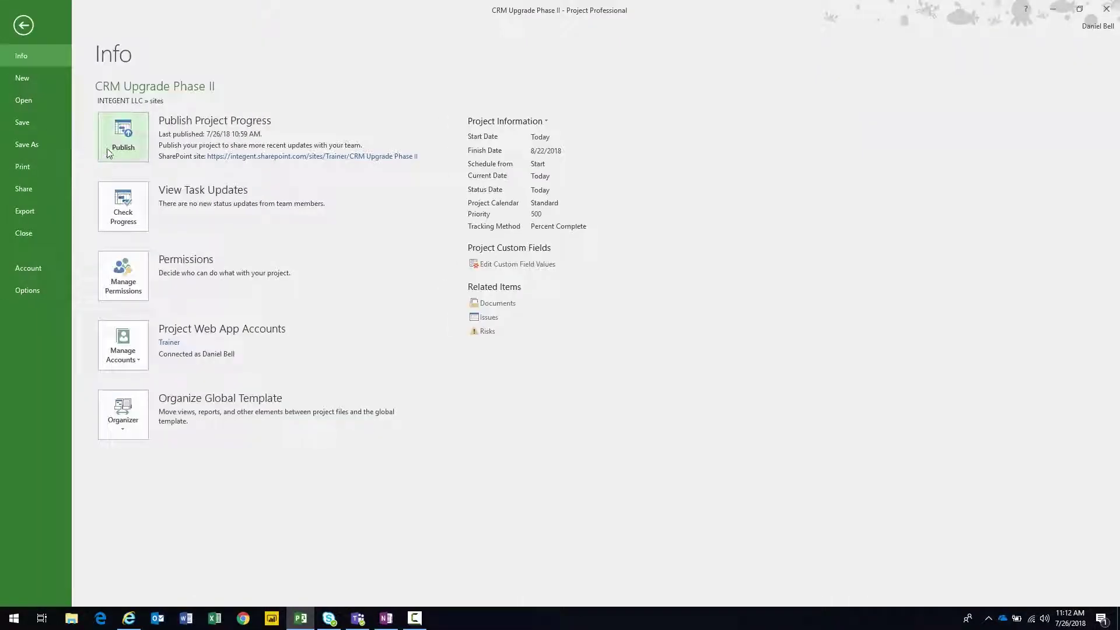
left_click(123, 140)
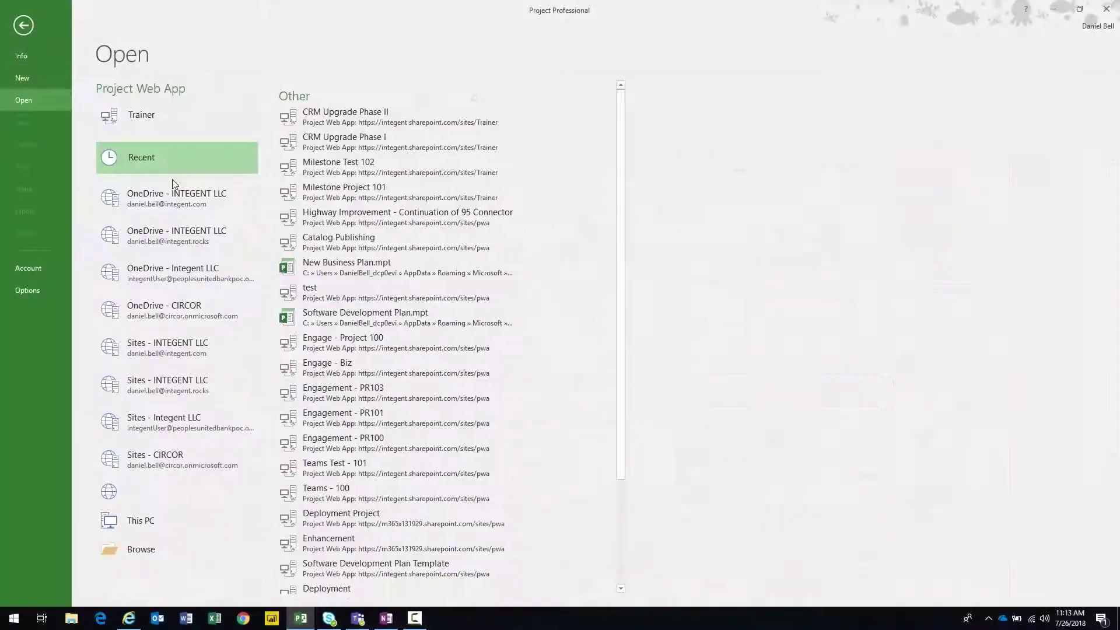
Reopen CRM Upgrade Phase I from the recent projects with check-out and insert a Work column before Start.
left_click(337, 140)
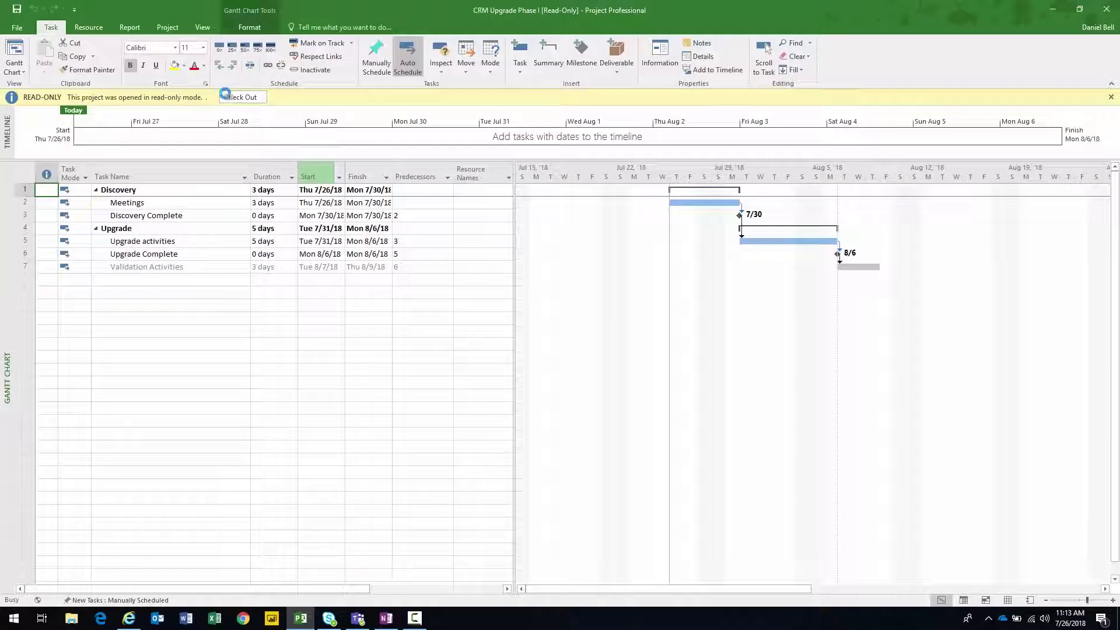
left_click(239, 97)
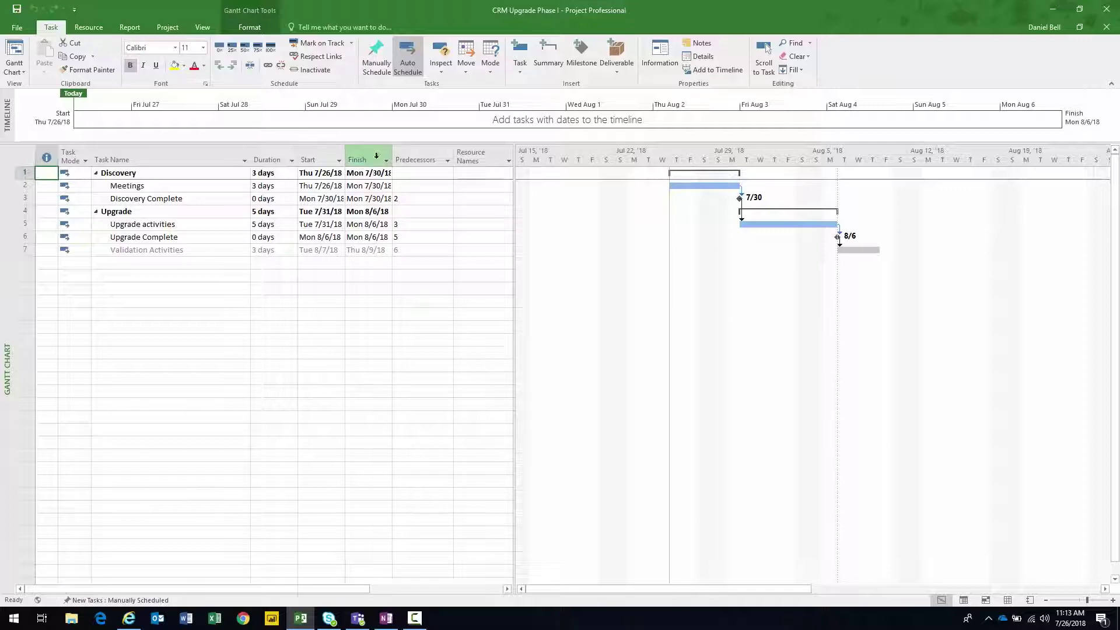
right_click(320, 154)
left_click(351, 232)
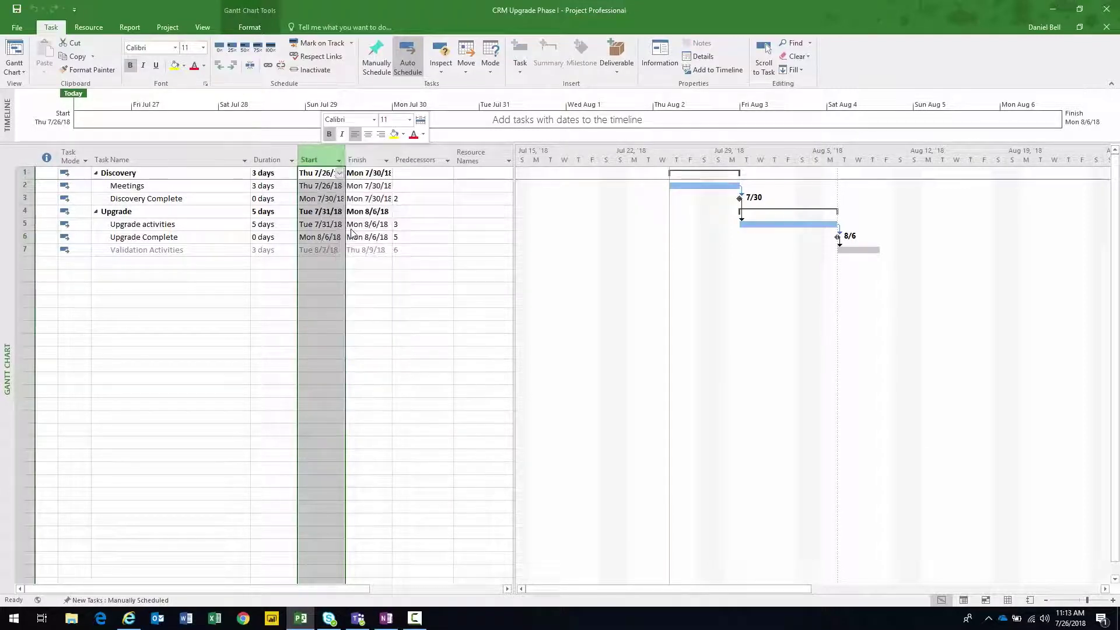
type("Work")
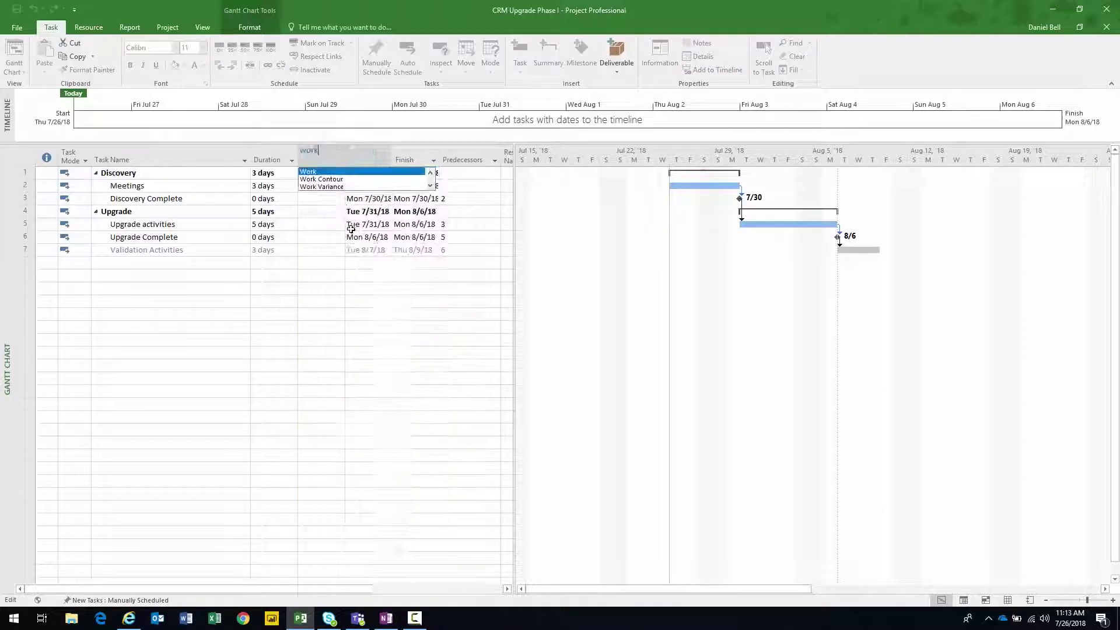
key("Return")
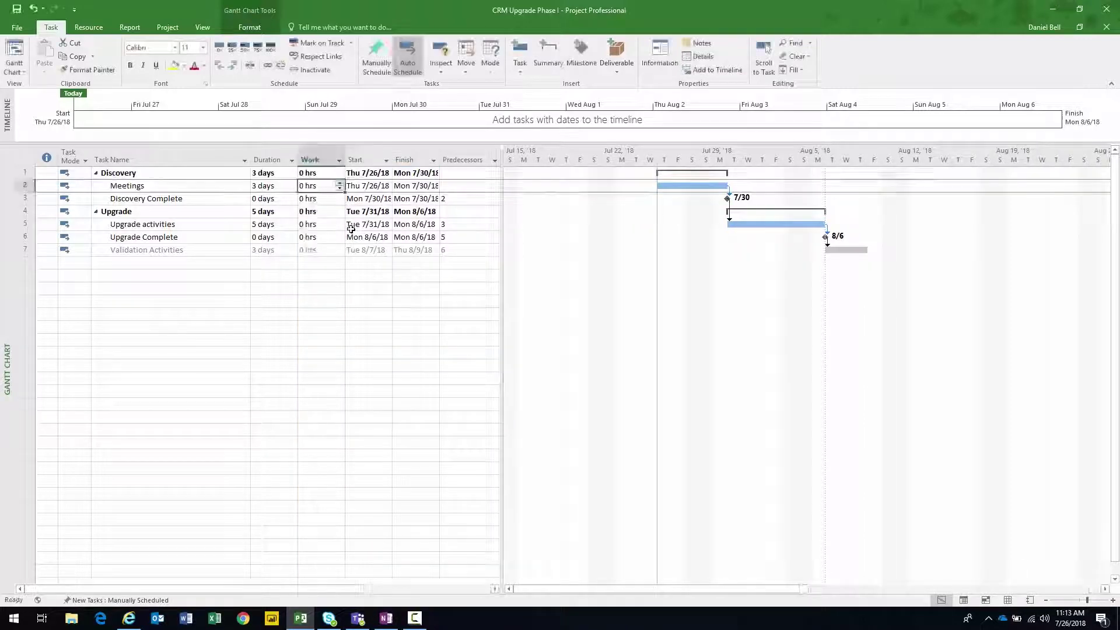
Set the duration of Upgrade activities to 6 days.
left_click(288, 225)
left_click(294, 225)
left_click(292, 221)
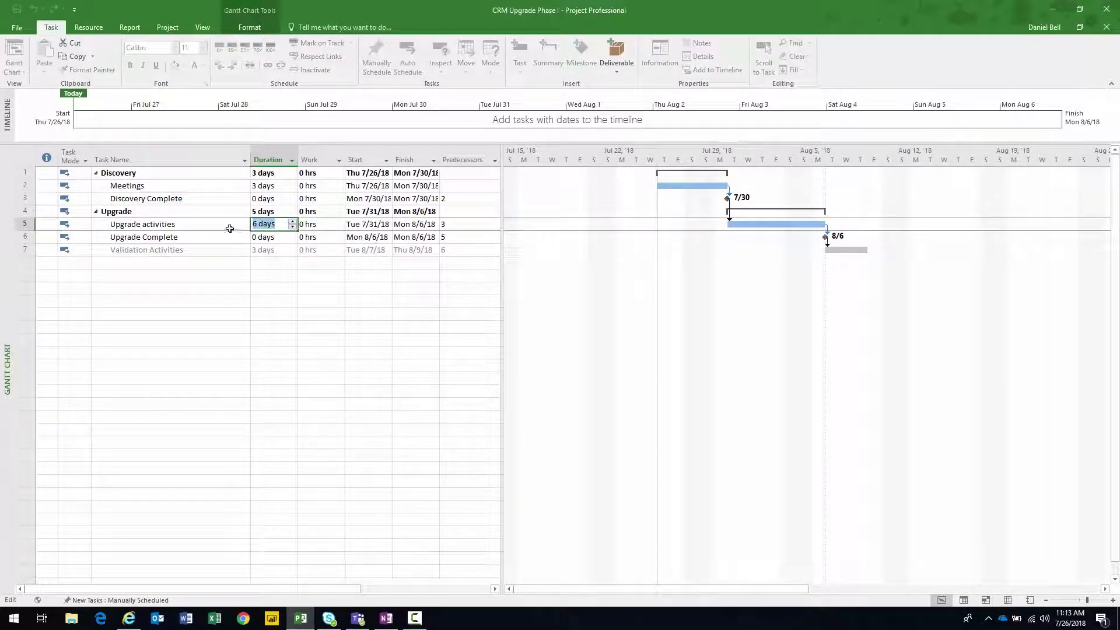
left_click(230, 227)
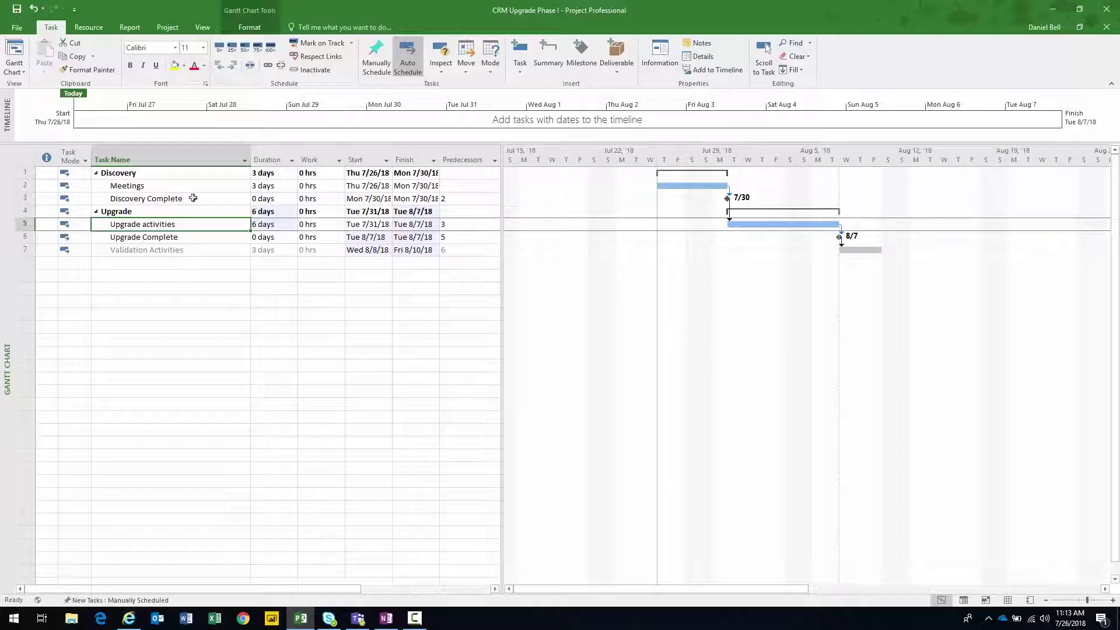
Publish the rescheduled CRM Upgrade Phase I, and close it with check-in.
left_click(18, 28)
left_click(121, 142)
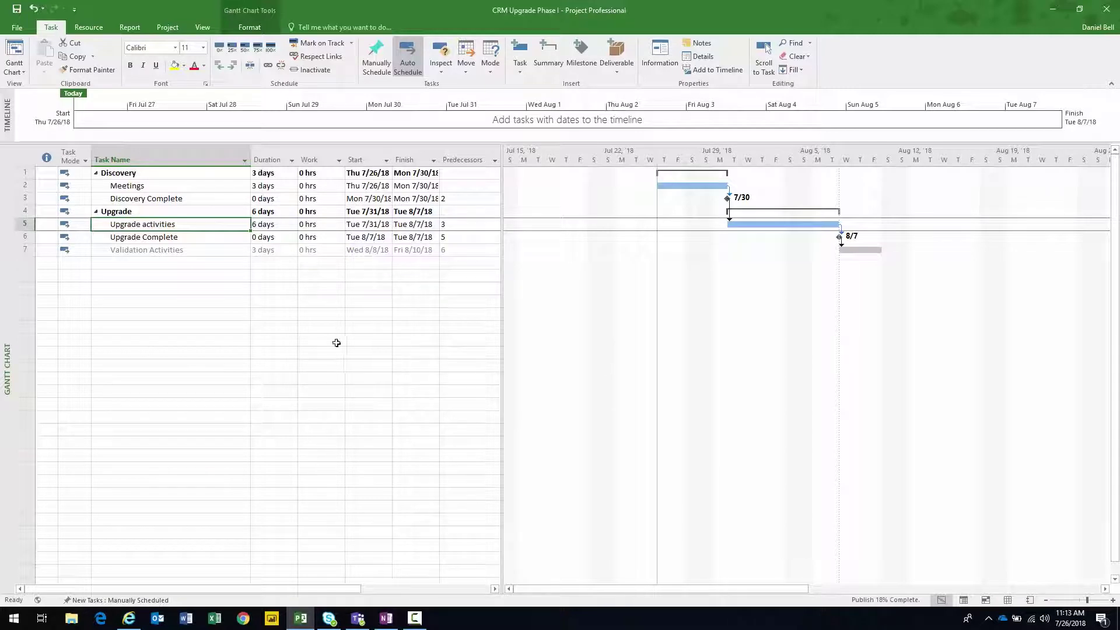
left_click(17, 27)
left_click(36, 227)
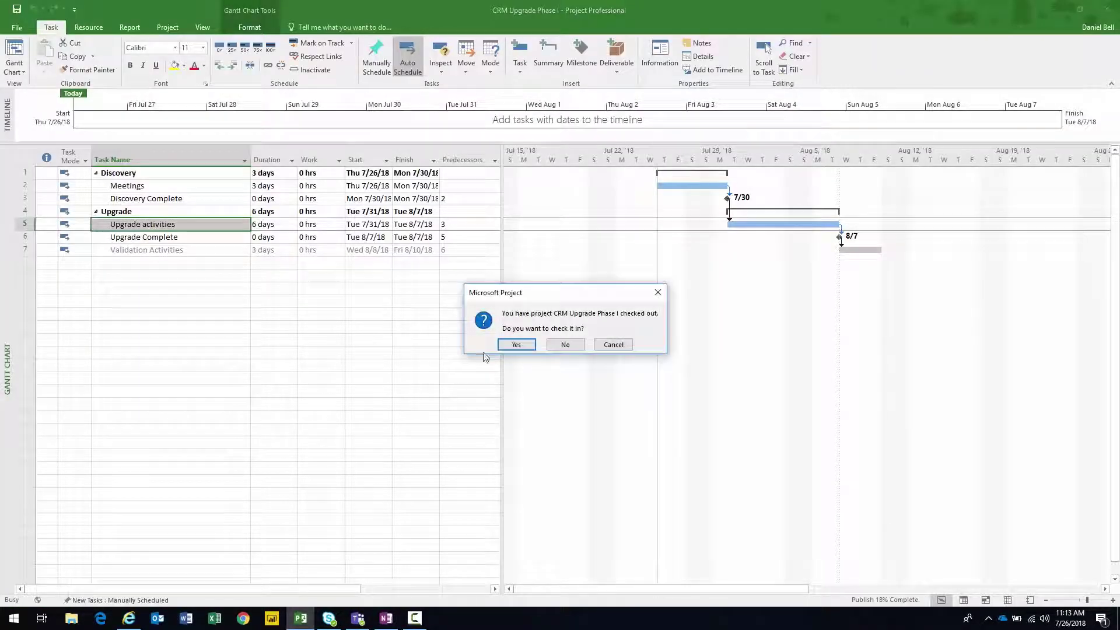
left_click(519, 344)
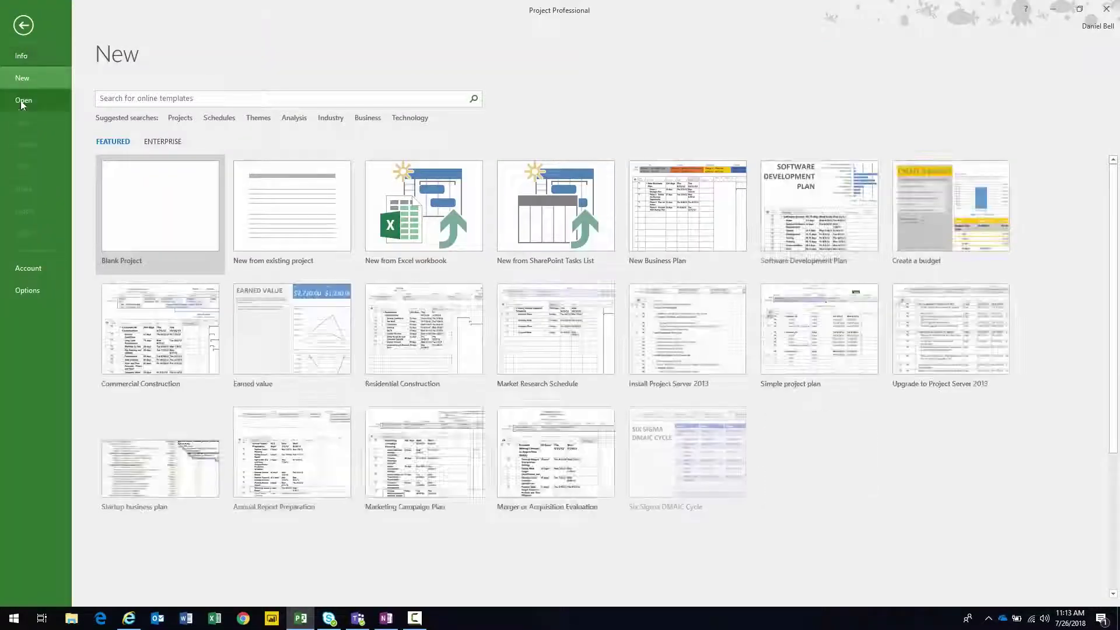
Open CRM Upgrade Phase II from the recent projects and examine the date differences of its external predecessor Upgrade Complete.
left_click(21, 102)
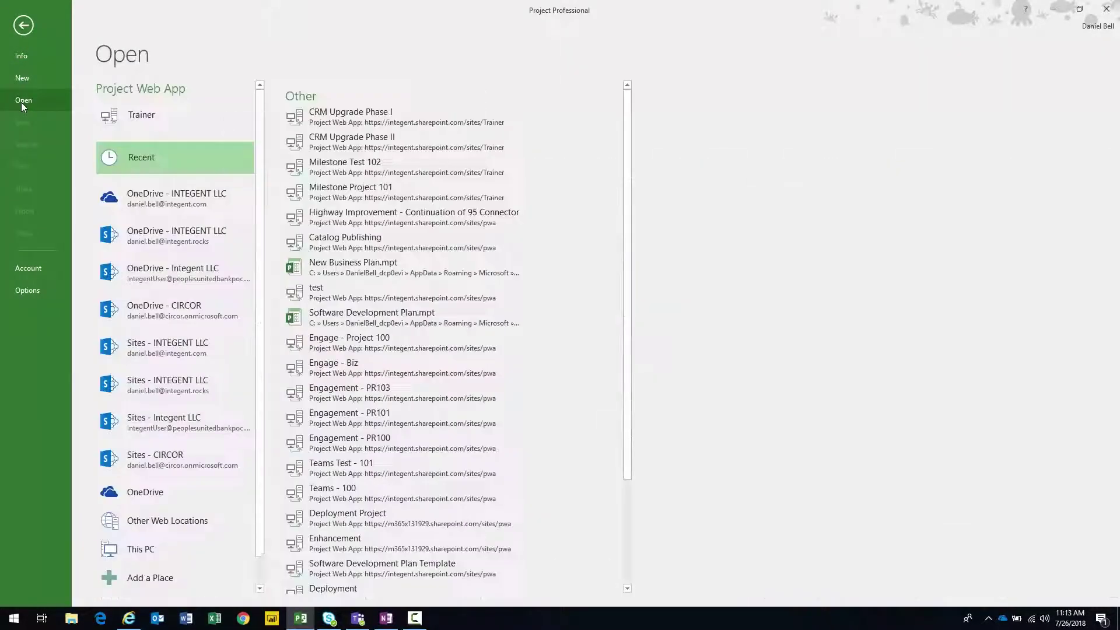
left_click(349, 142)
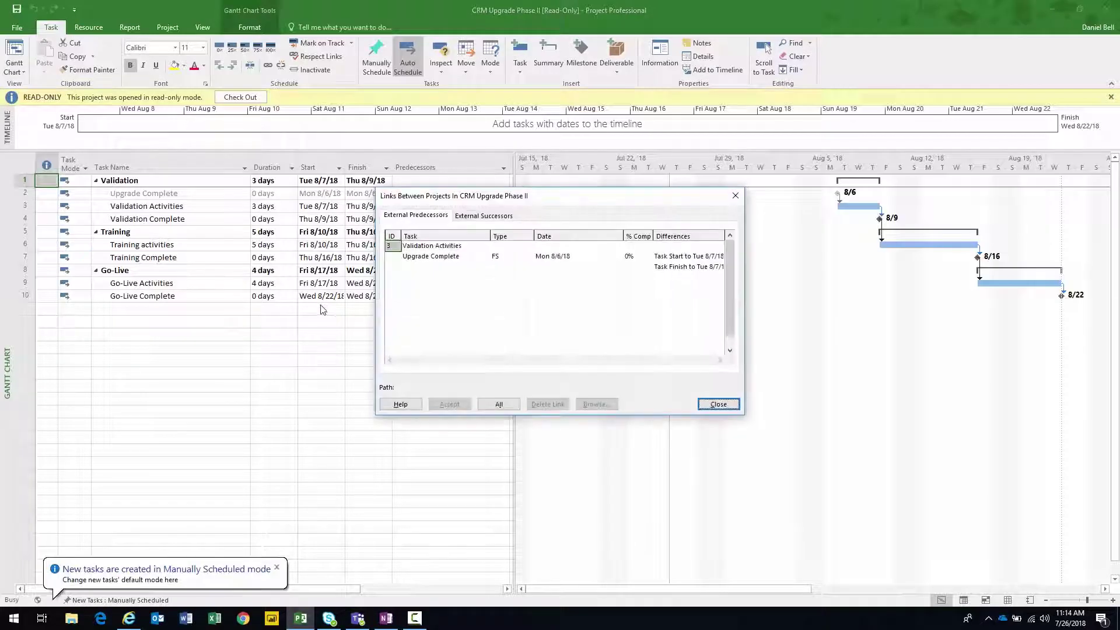
left_click_drag(545, 203, 523, 202)
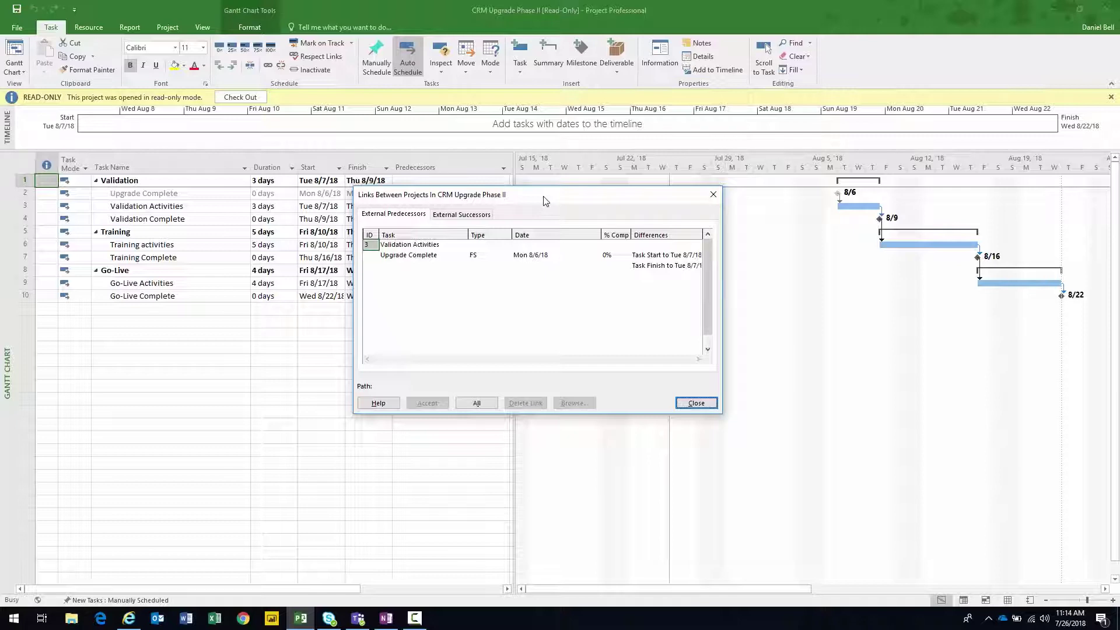
left_click(414, 255)
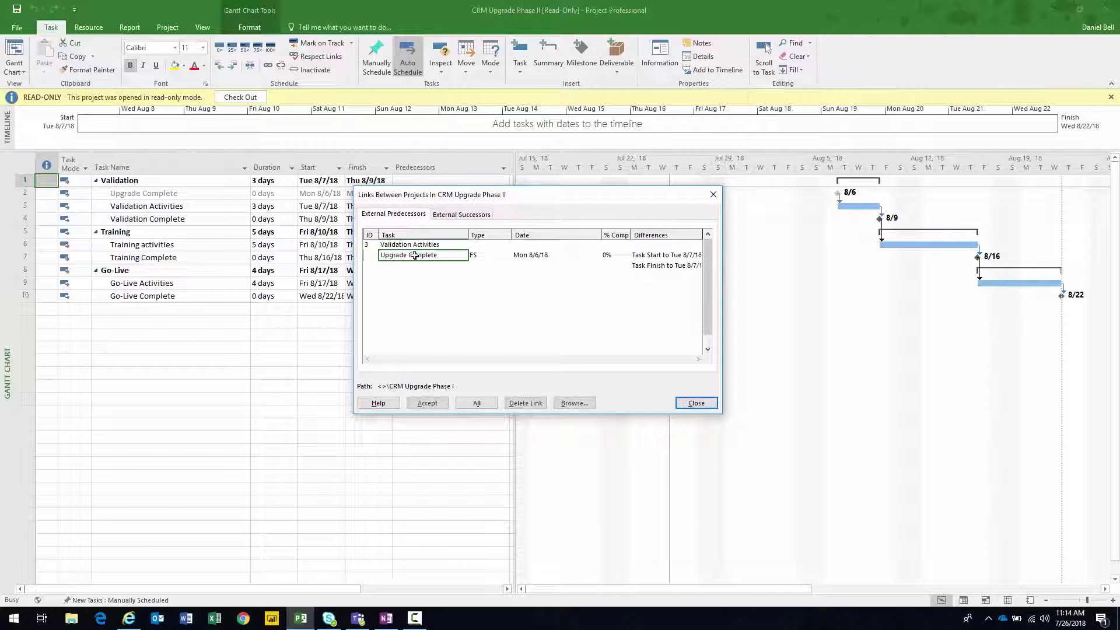
left_click(530, 255)
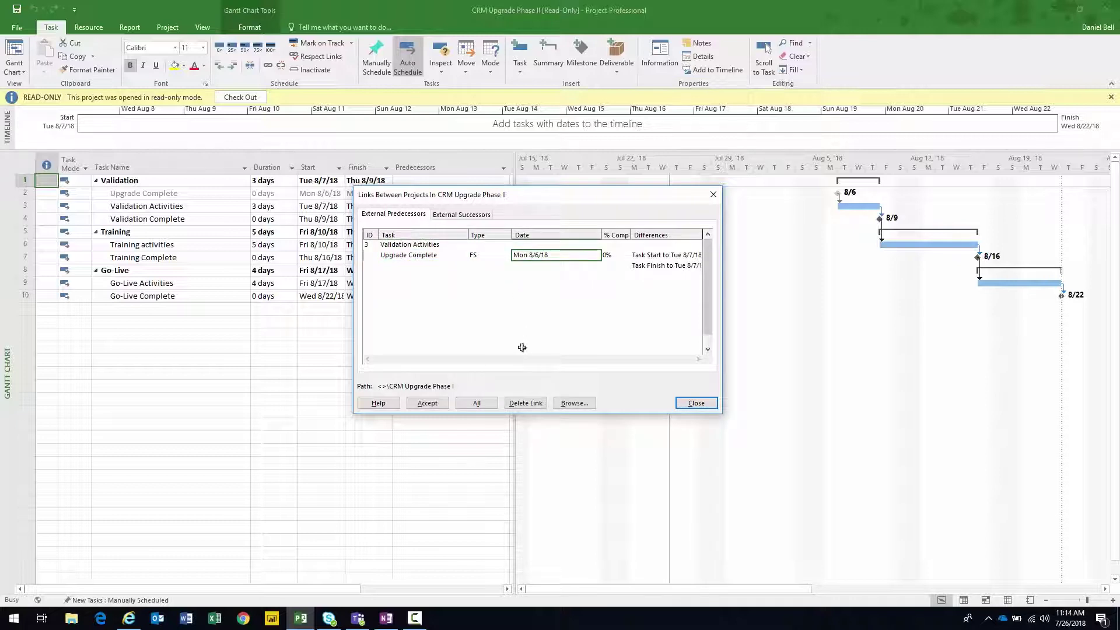
left_click(669, 257)
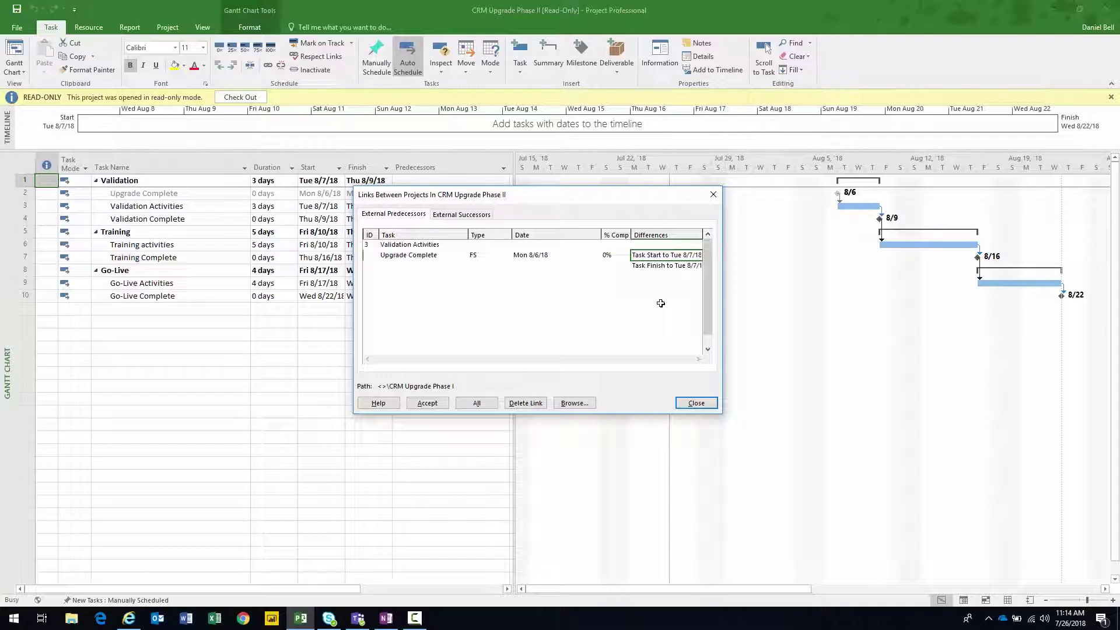
left_click(671, 265)
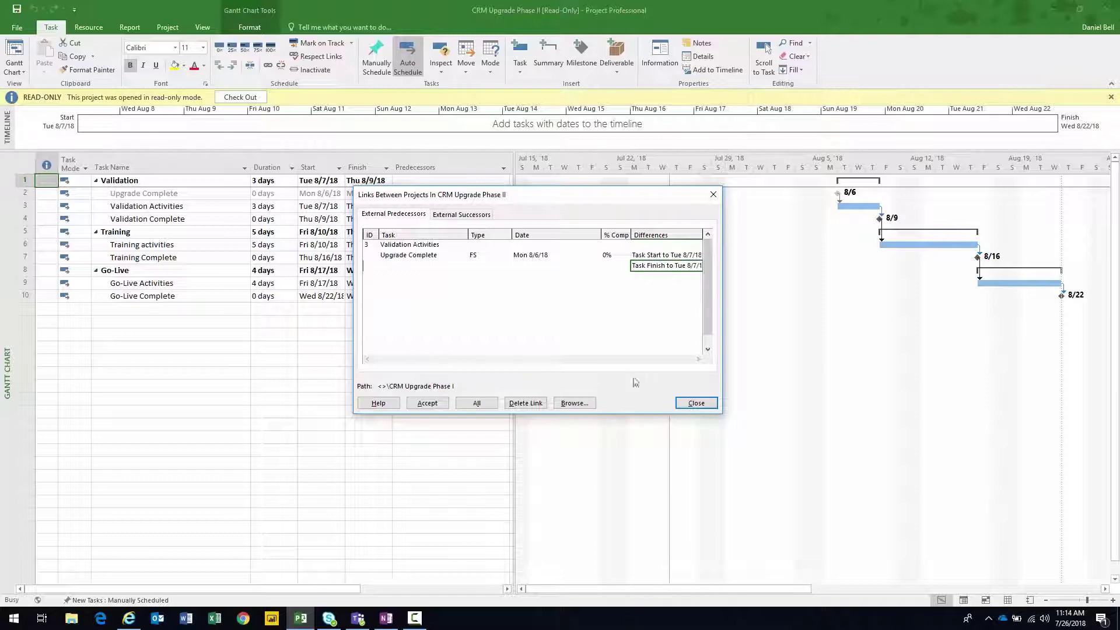
left_click_drag(516, 201, 586, 223)
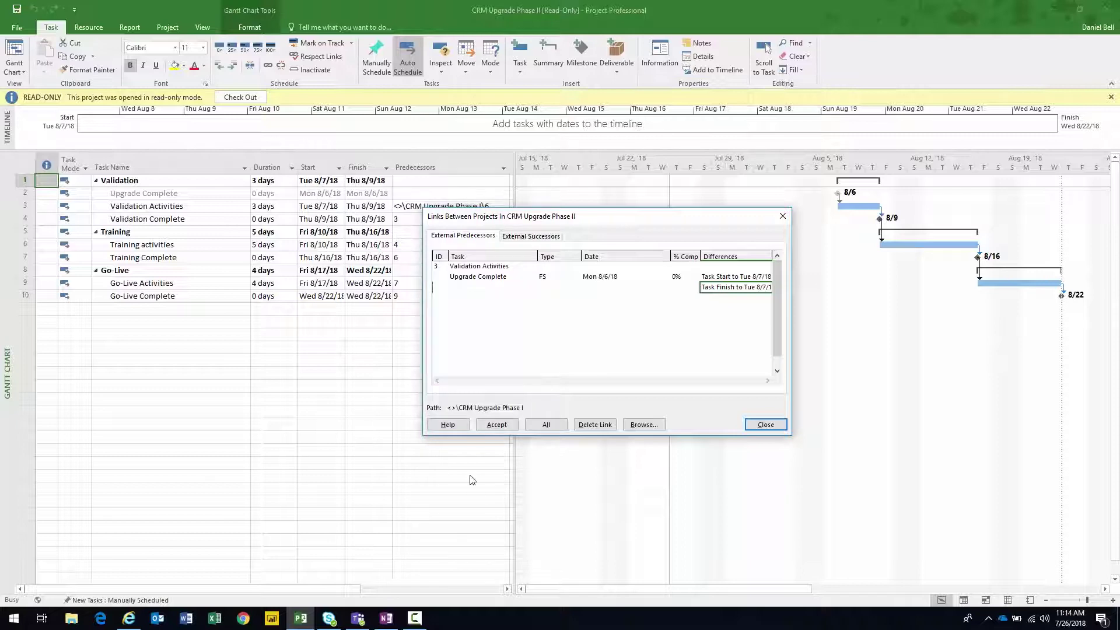
Accept the changed dates of the external predecessor Upgrade Complete so that CRM Upgrade Phase II is rescheduled.
left_click(497, 428)
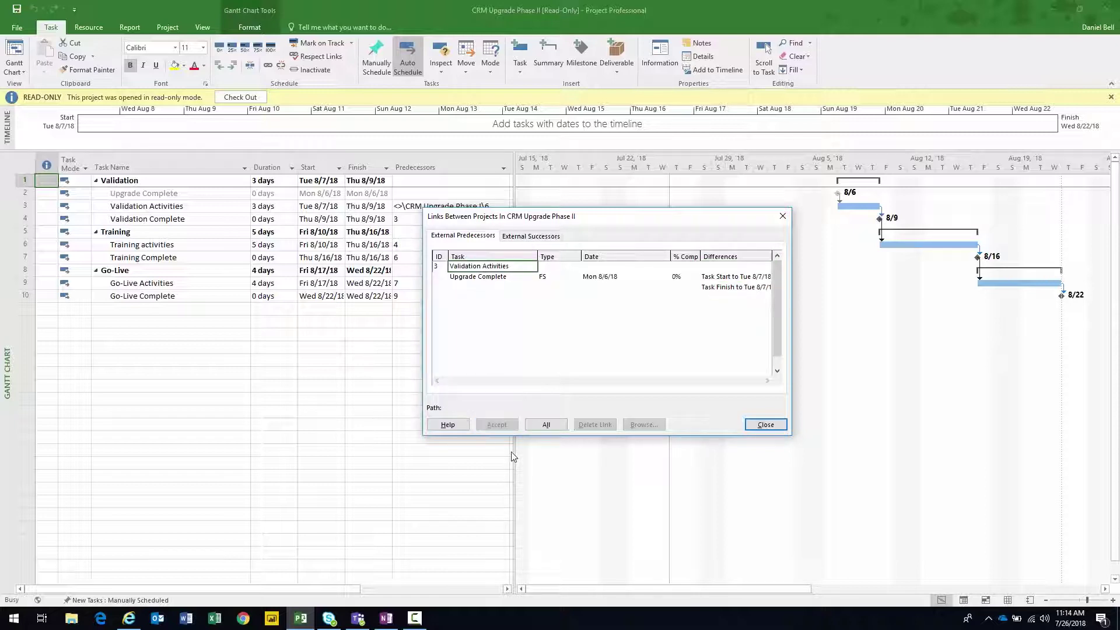
left_click(521, 279)
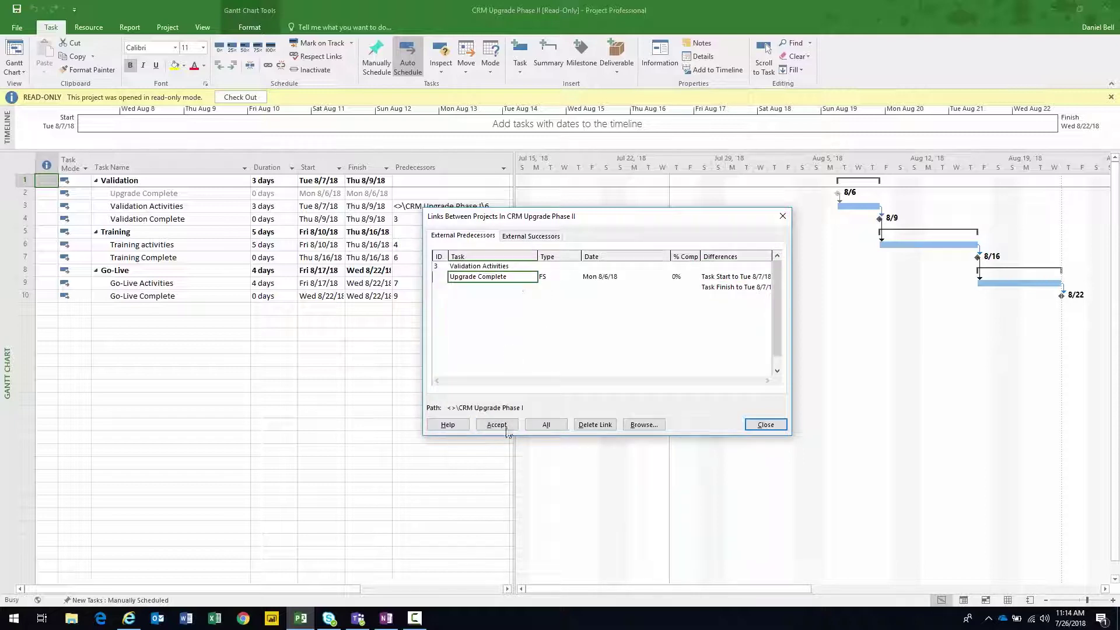
left_click(702, 279)
left_click(611, 277)
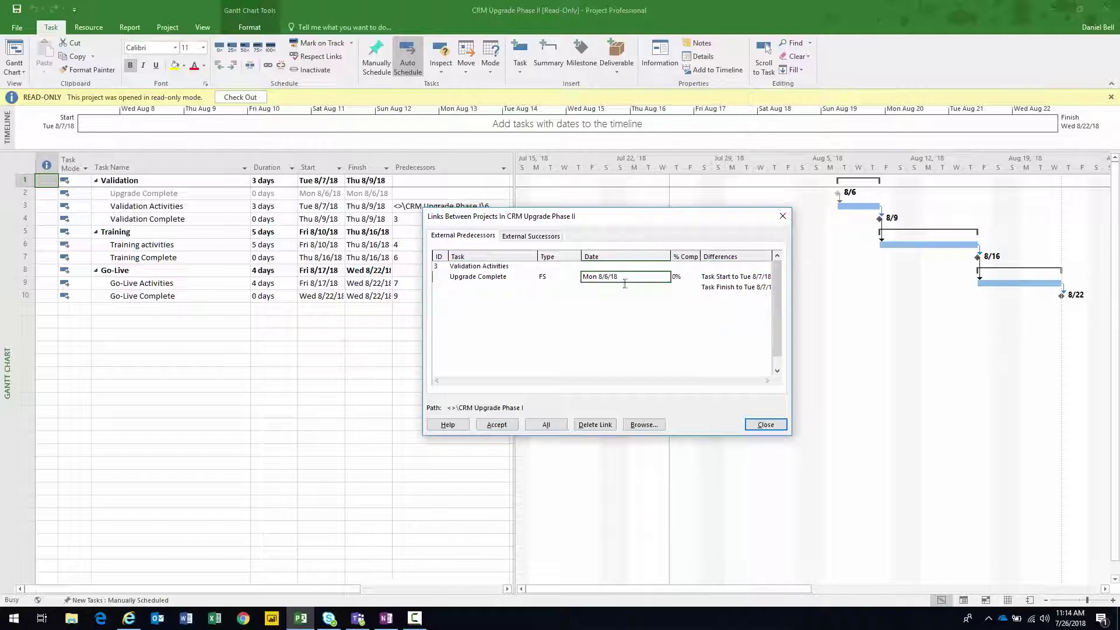
left_click(497, 424)
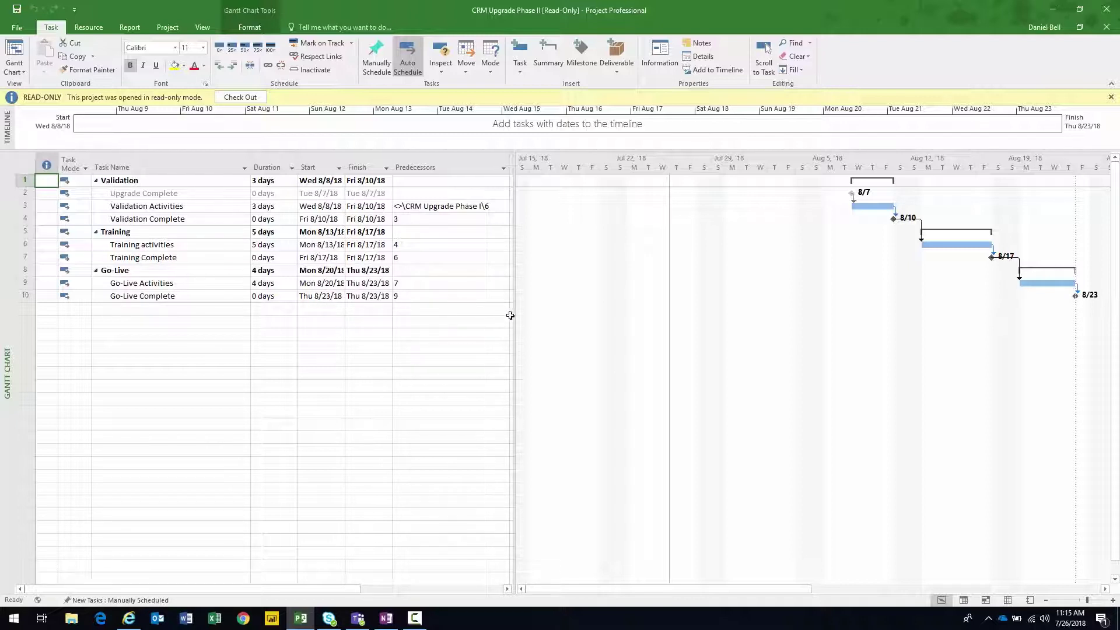
Widen the Gantt chart area and check out CRM Upgrade Phase II for editing.
left_click_drag(513, 317, 437, 320)
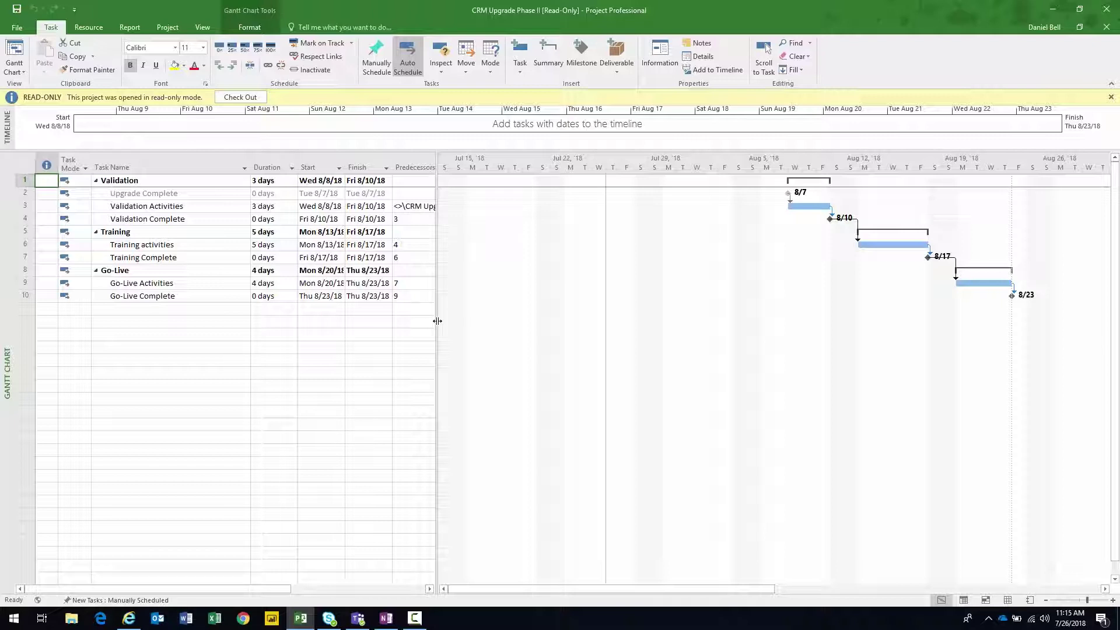
left_click(343, 244)
left_click(240, 97)
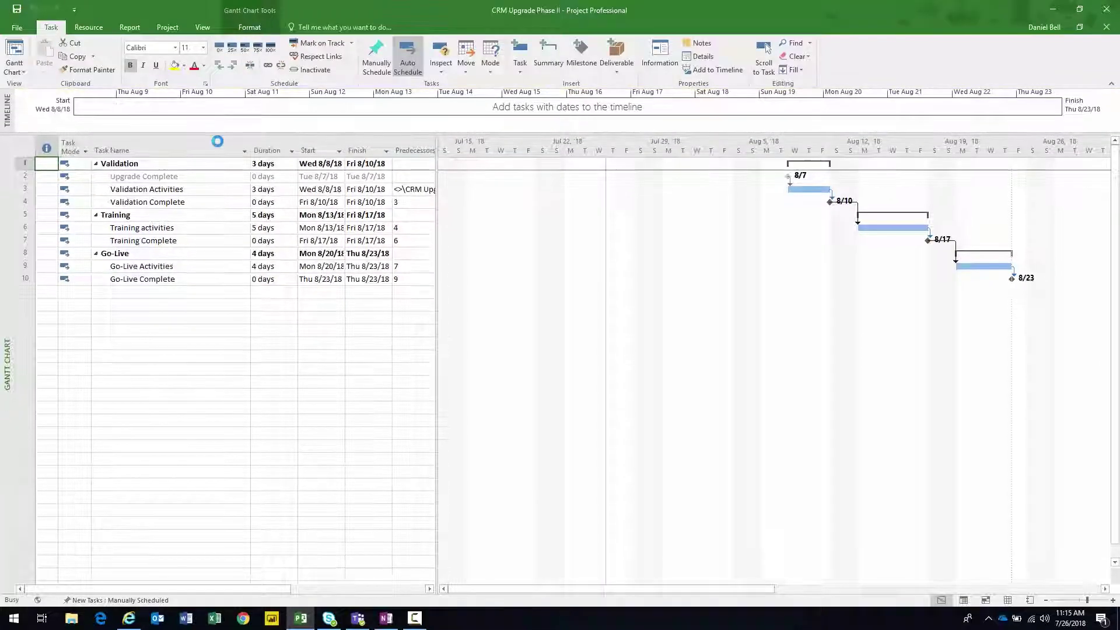
Publish the rescheduled CRM Upgrade Phase II, and close it with check-in.
left_click(17, 29)
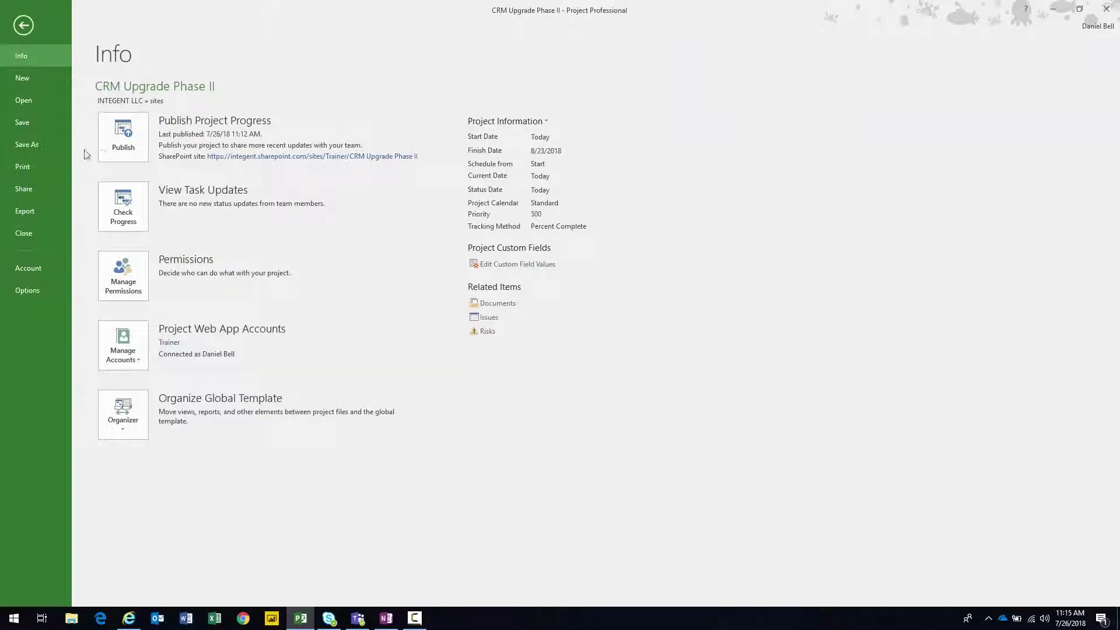
left_click(16, 27)
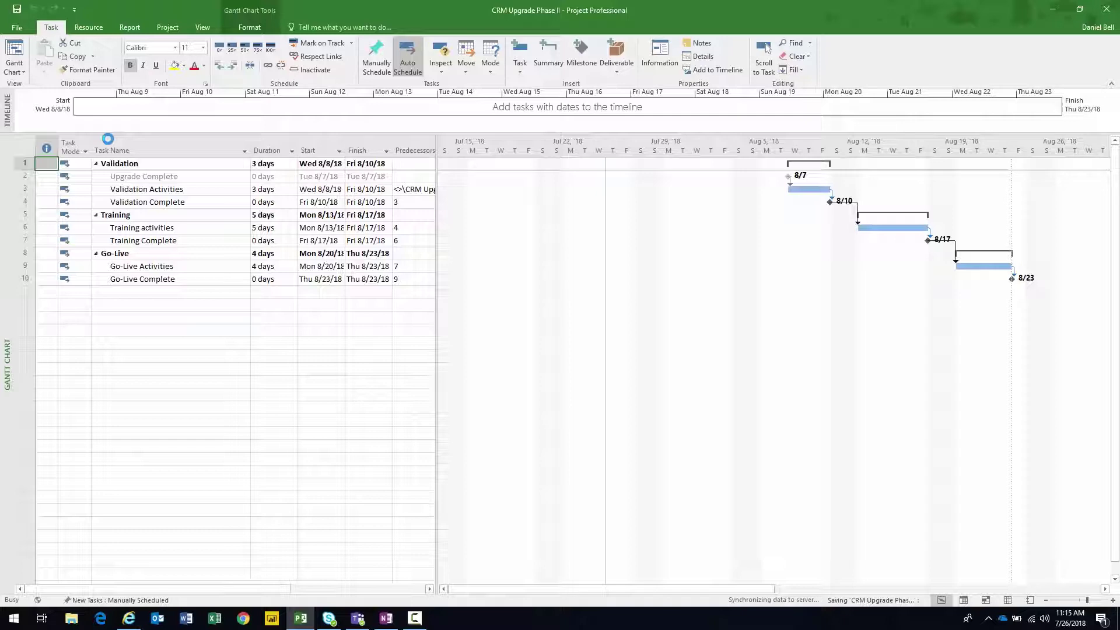
left_click(22, 30)
left_click(30, 222)
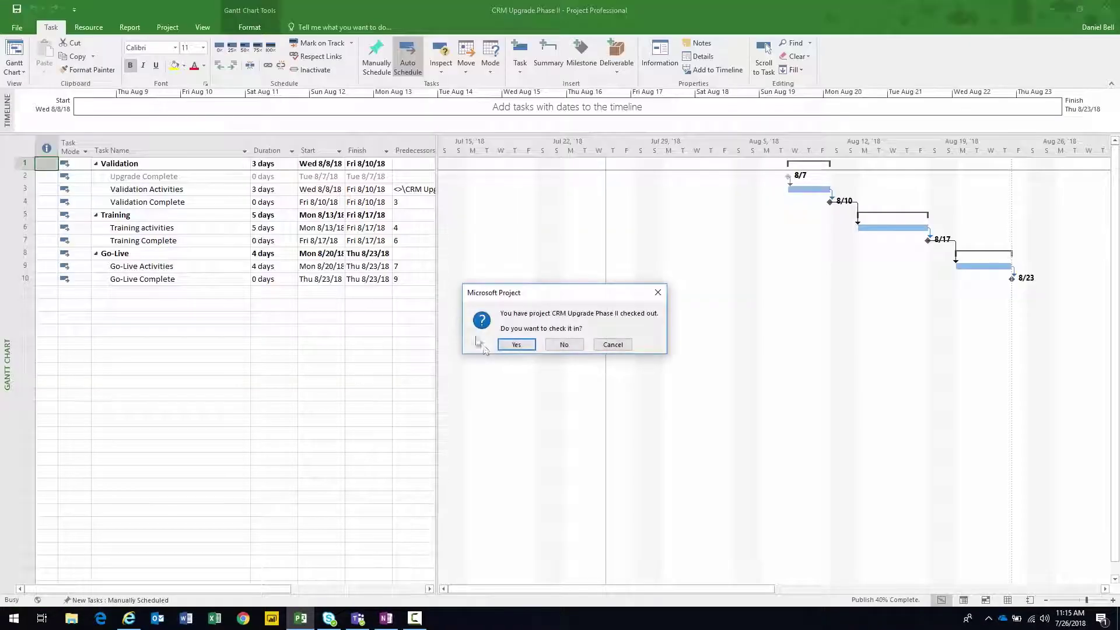
left_click(508, 344)
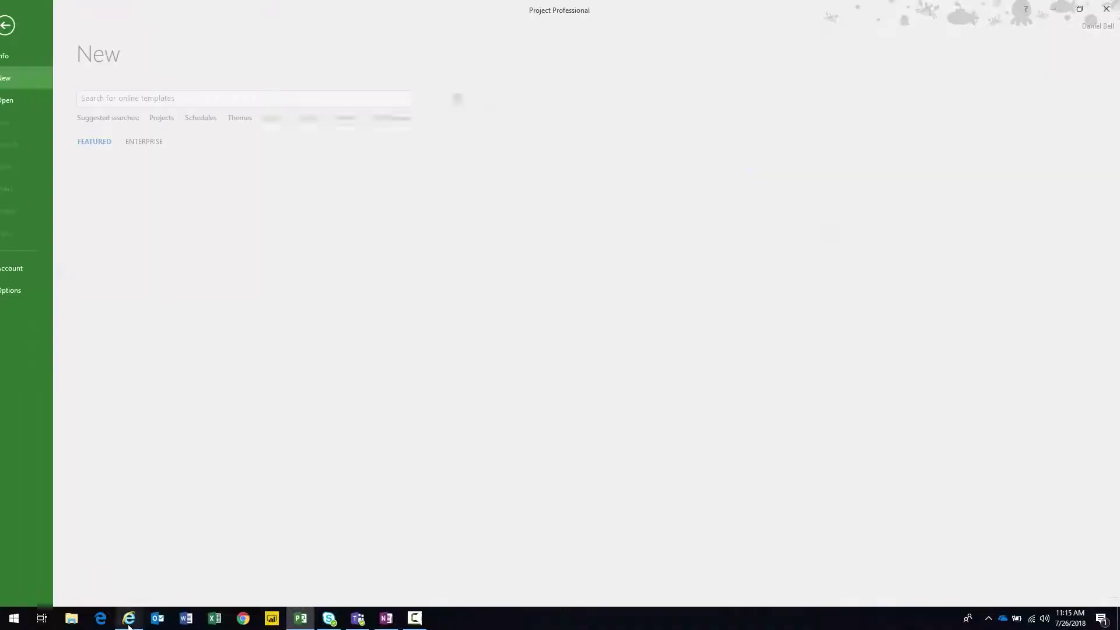
Switch to Project Center in Internet Explorer, reload the project list, and examine the start and finish dates of both CRM Upgrade phases.
left_click(128, 620)
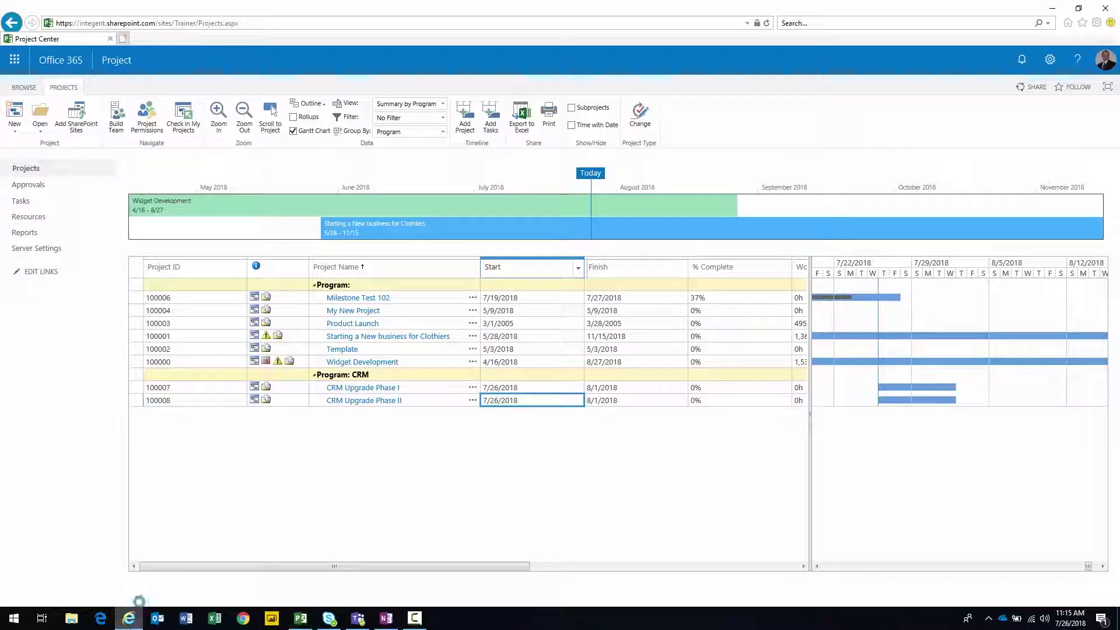
left_click(19, 175)
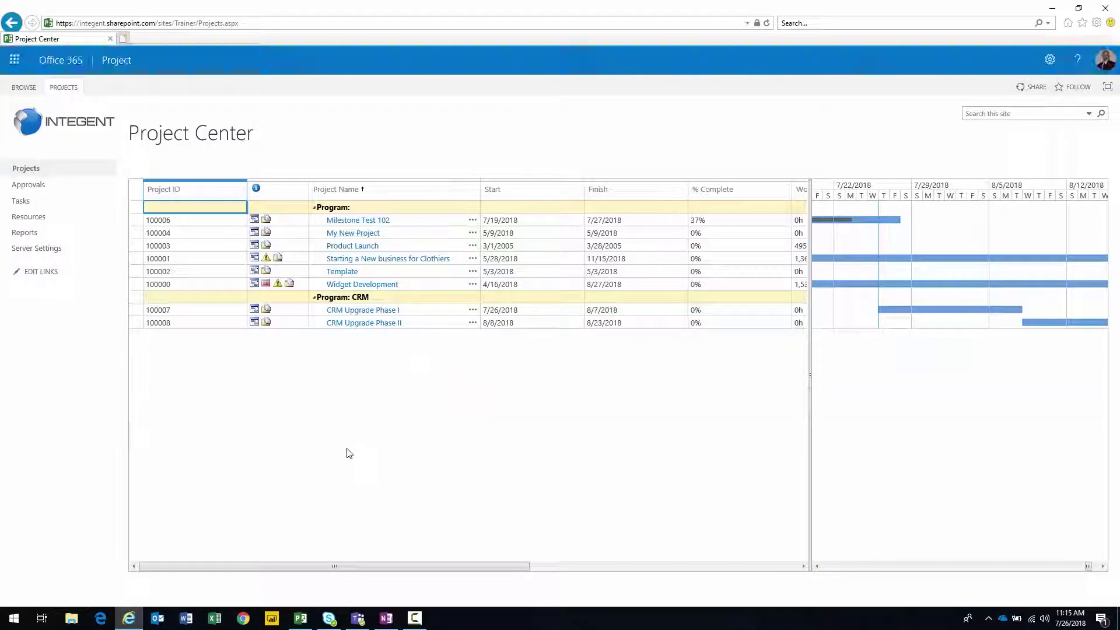
left_click_drag(807, 316, 682, 327)
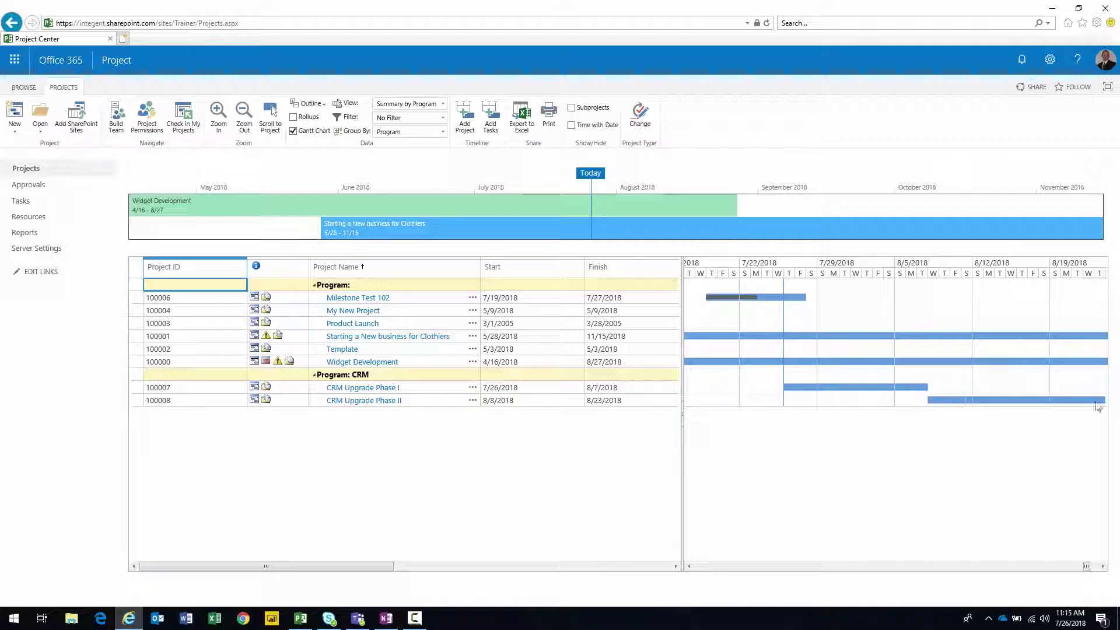
left_click_drag(551, 387, 834, 437)
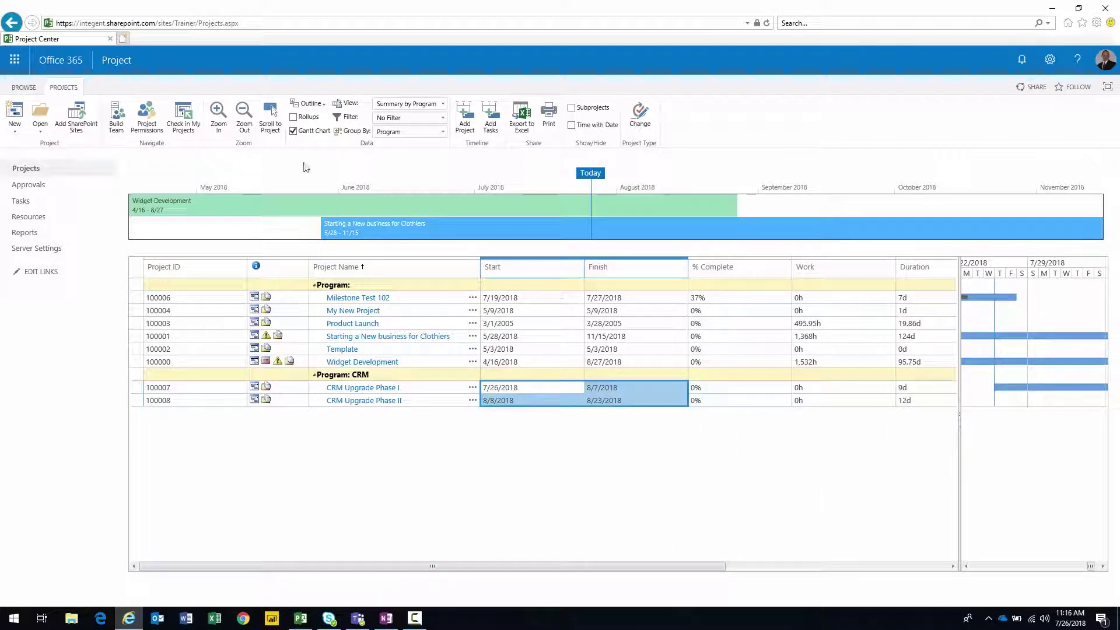
Turn on Rollups, narrow the Finish column, and review the rolled-up start and duration of the CRM program.
left_click(293, 118)
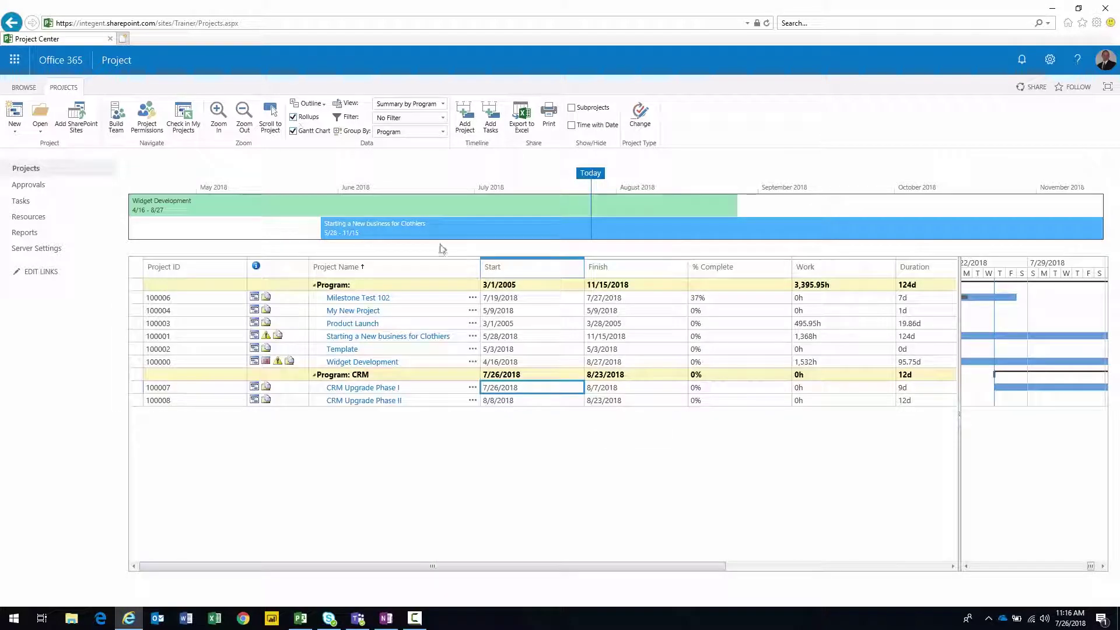
left_click_drag(687, 266, 666, 272)
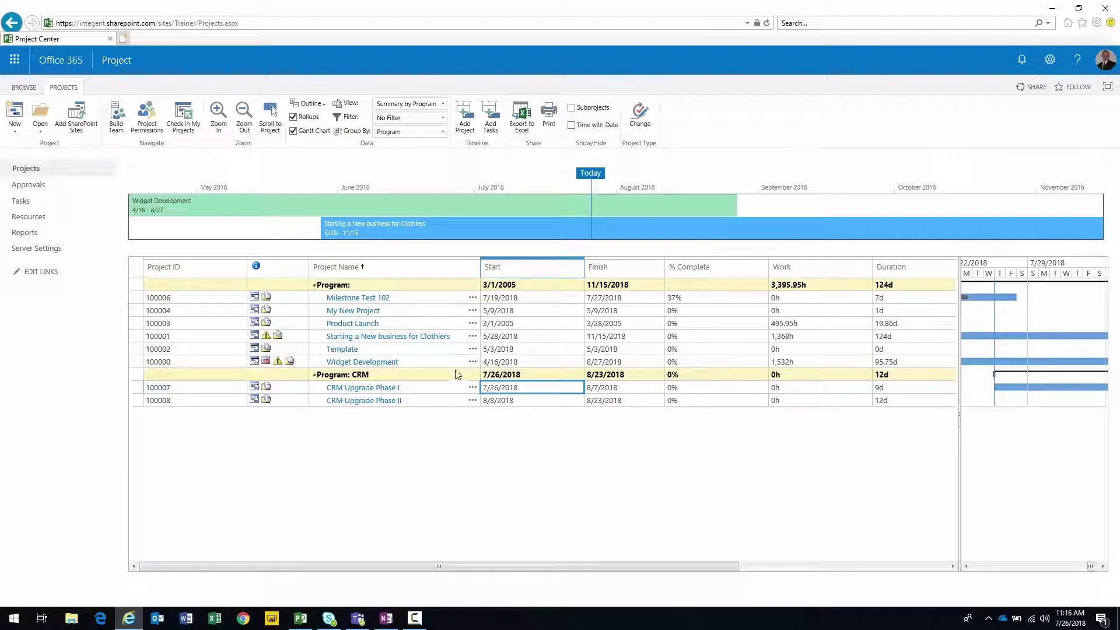
left_click(541, 374)
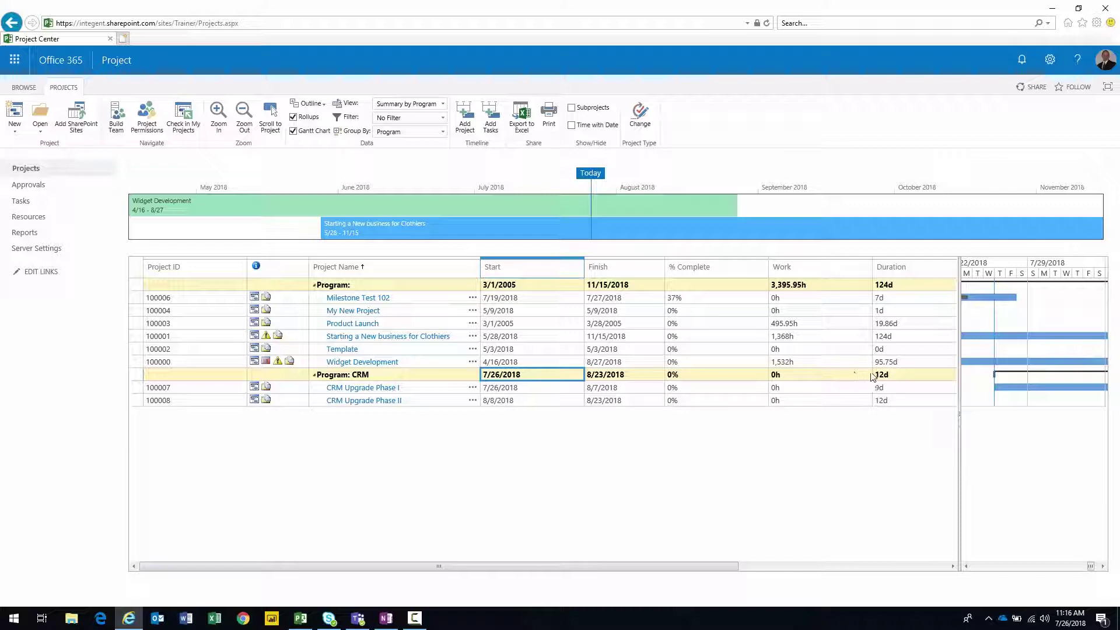
left_click(904, 376)
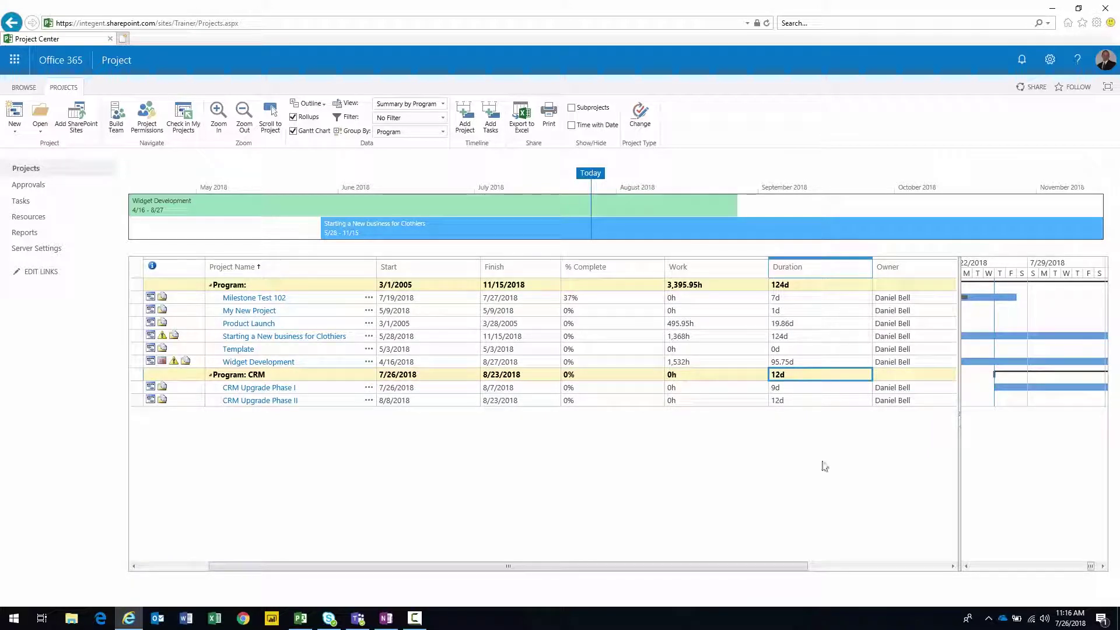
left_click(831, 566)
left_click_drag(831, 565, 618, 565)
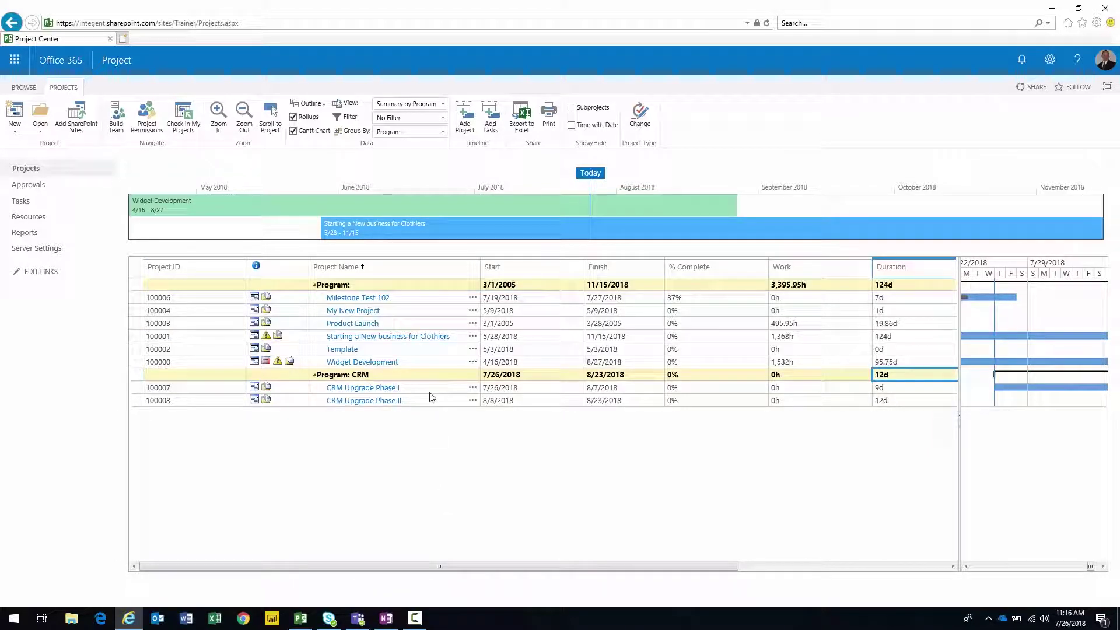
Switch back to Microsoft Project, create a blank project, and widen its task table area.
left_click(301, 617)
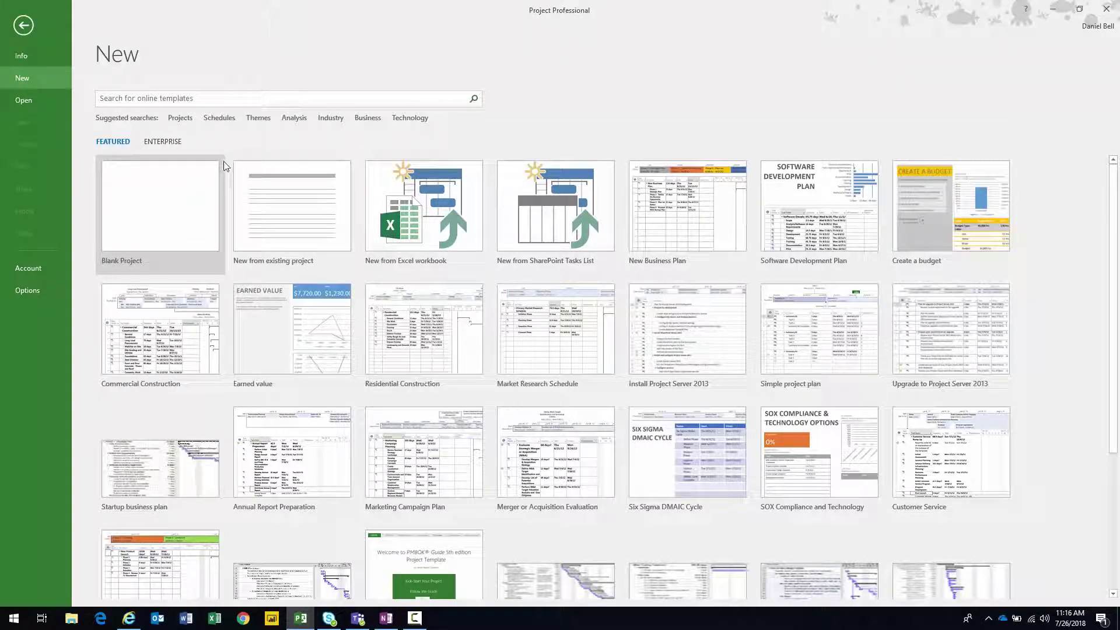
left_click(172, 191)
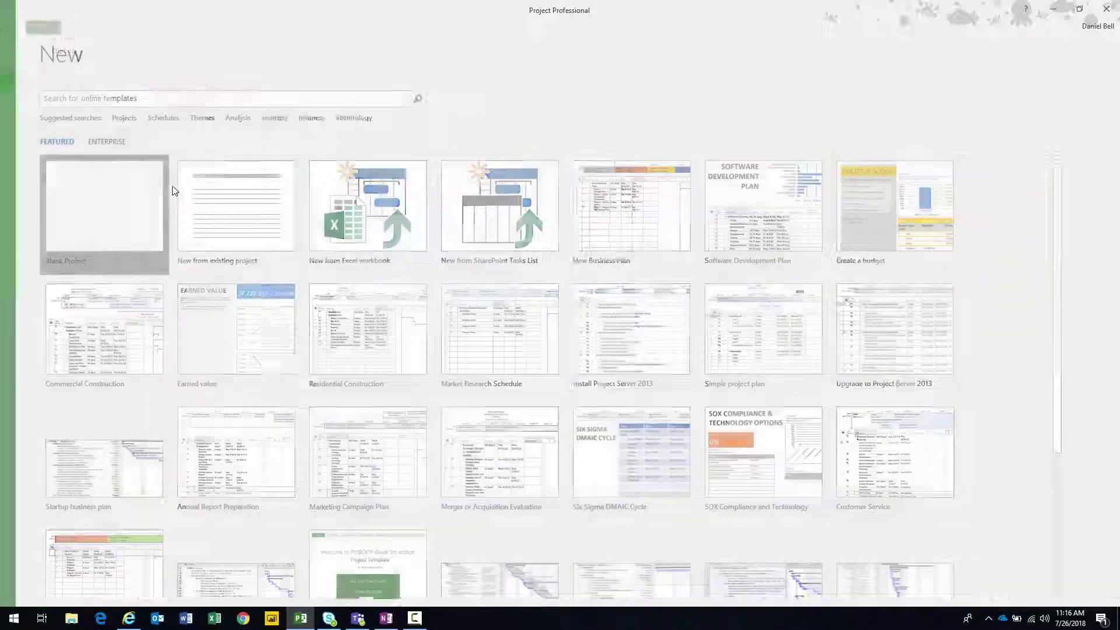
left_click_drag(513, 190, 607, 192)
Insert CRM Upgrade Phase I and CRM Upgrade Phase II as linked read/write subprojects in the first two rows of the blank project.
left_click(25, 164)
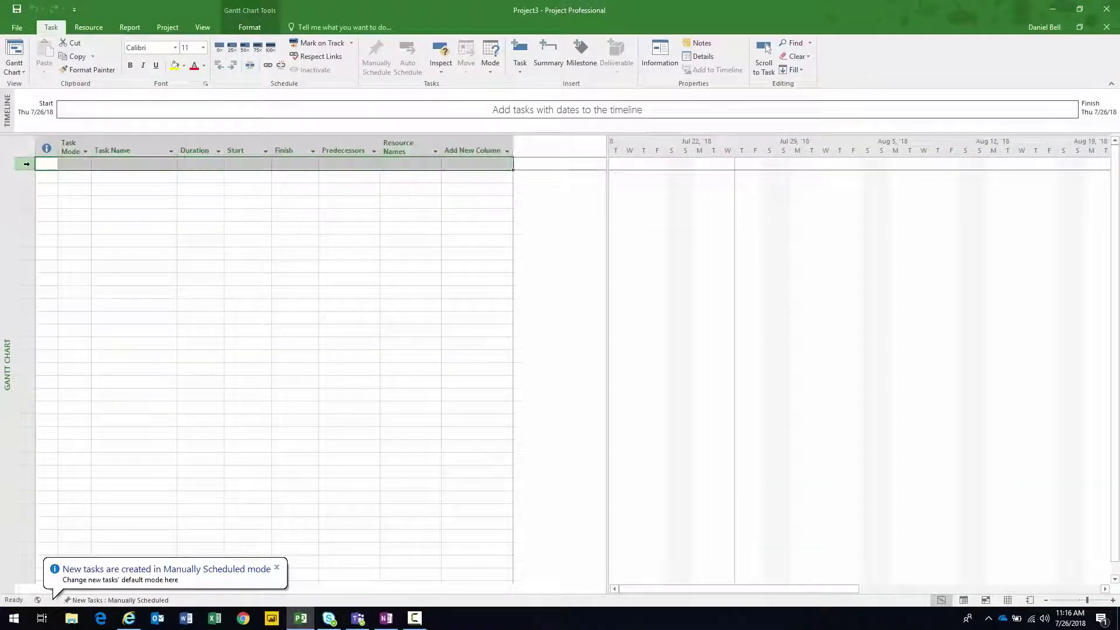
left_click(124, 28)
left_click(167, 27)
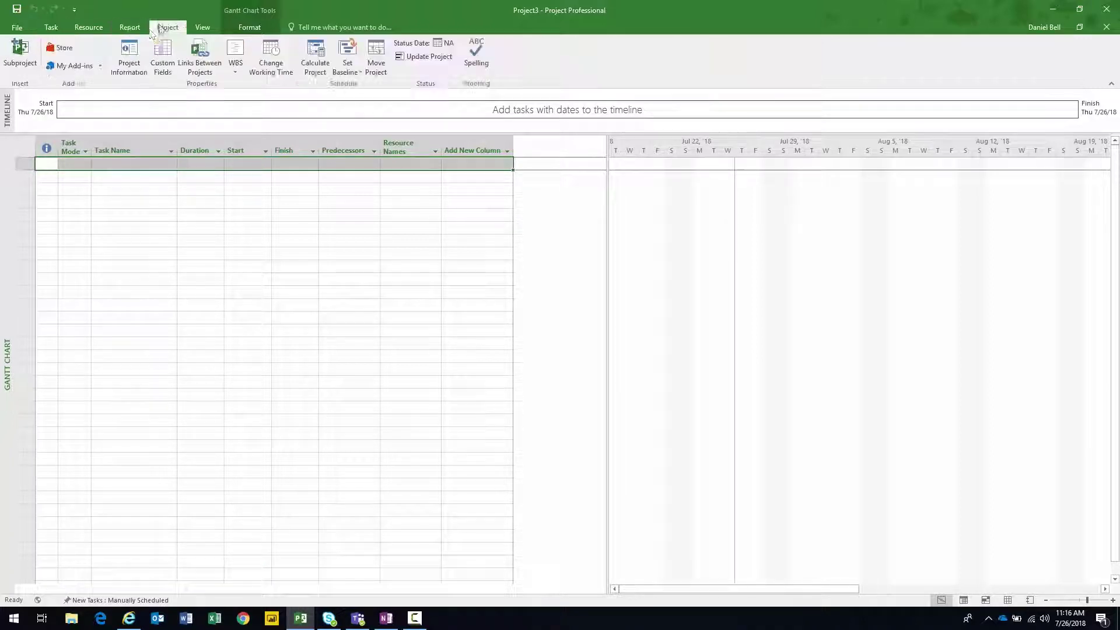
left_click(20, 56)
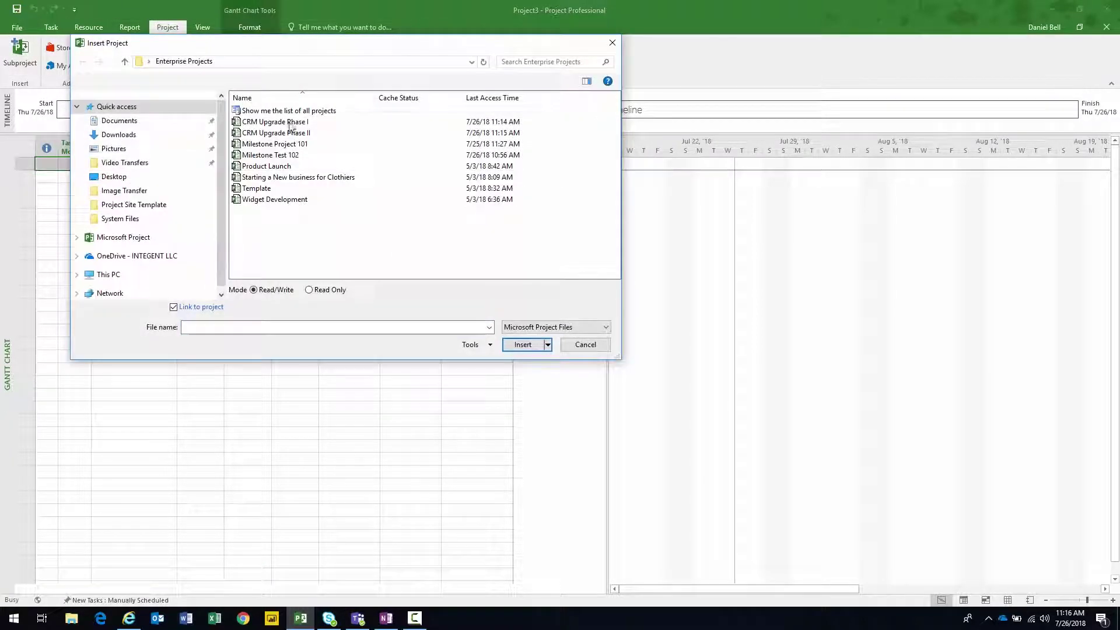
double_click(281, 122)
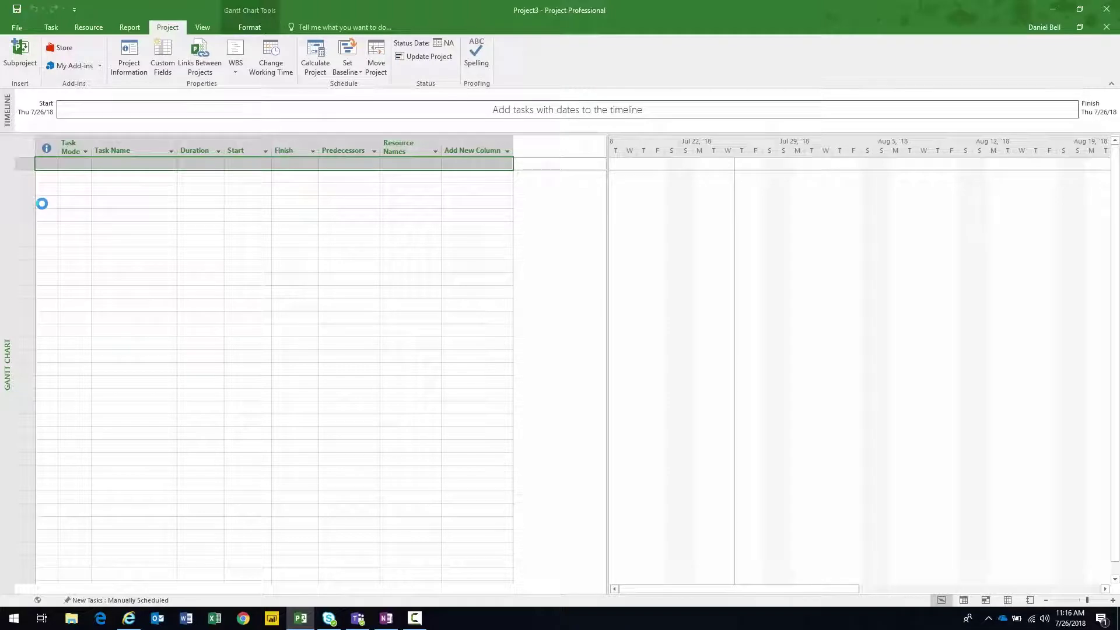
left_click(32, 68)
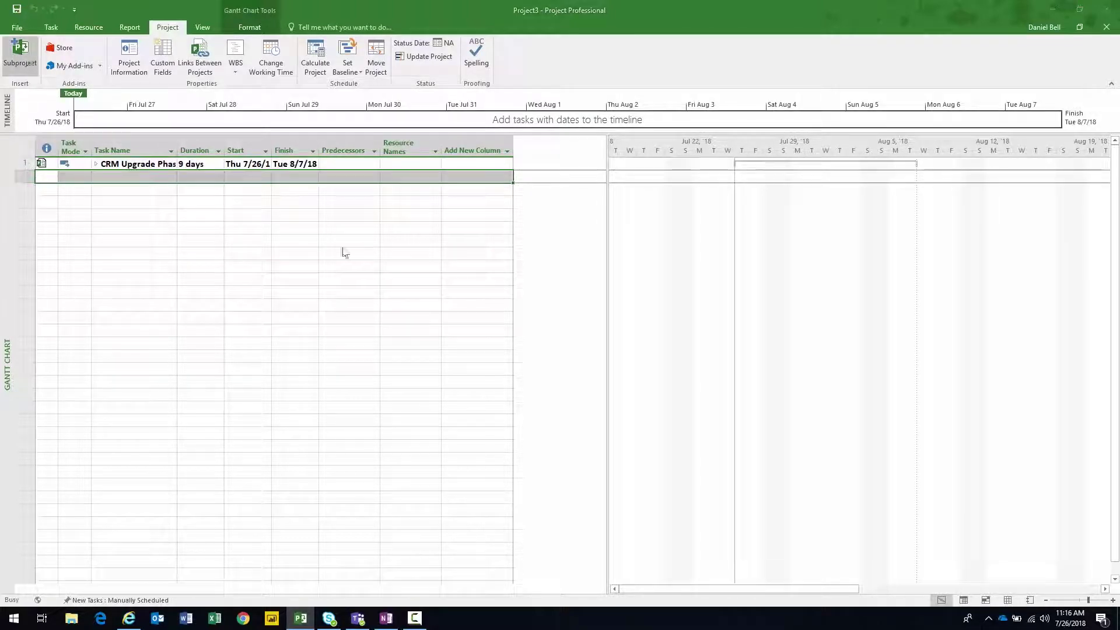
double_click(292, 132)
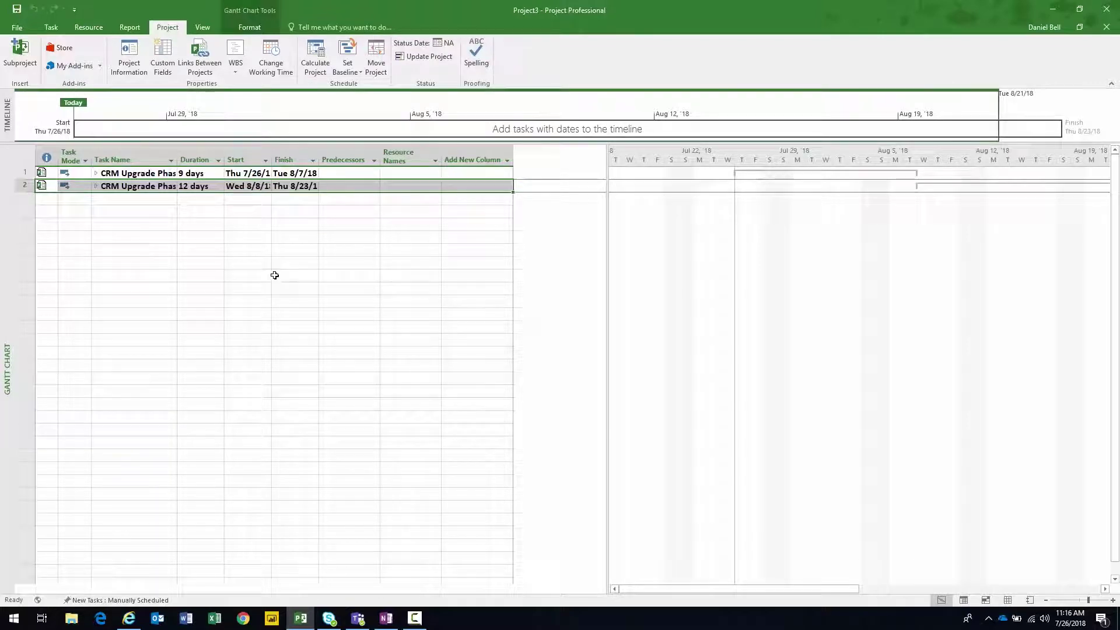
Expand the CRM Upgrade Phase II and Phase I subprojects and widen the Task Name column to fit the full names.
left_click(97, 185)
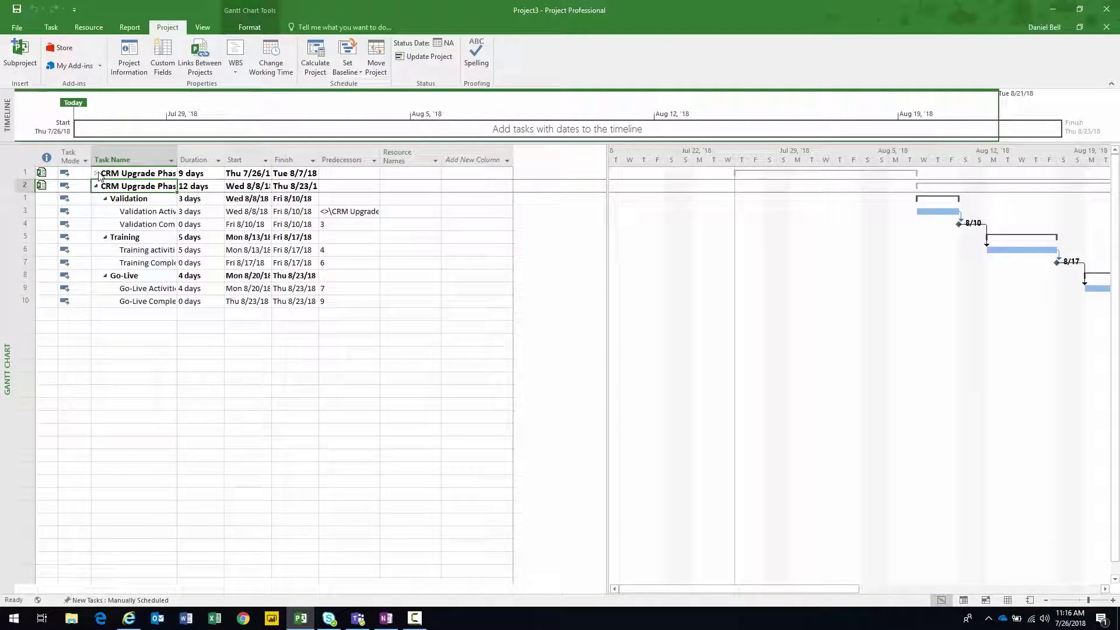
left_click(96, 173)
left_click_drag(176, 159, 271, 159)
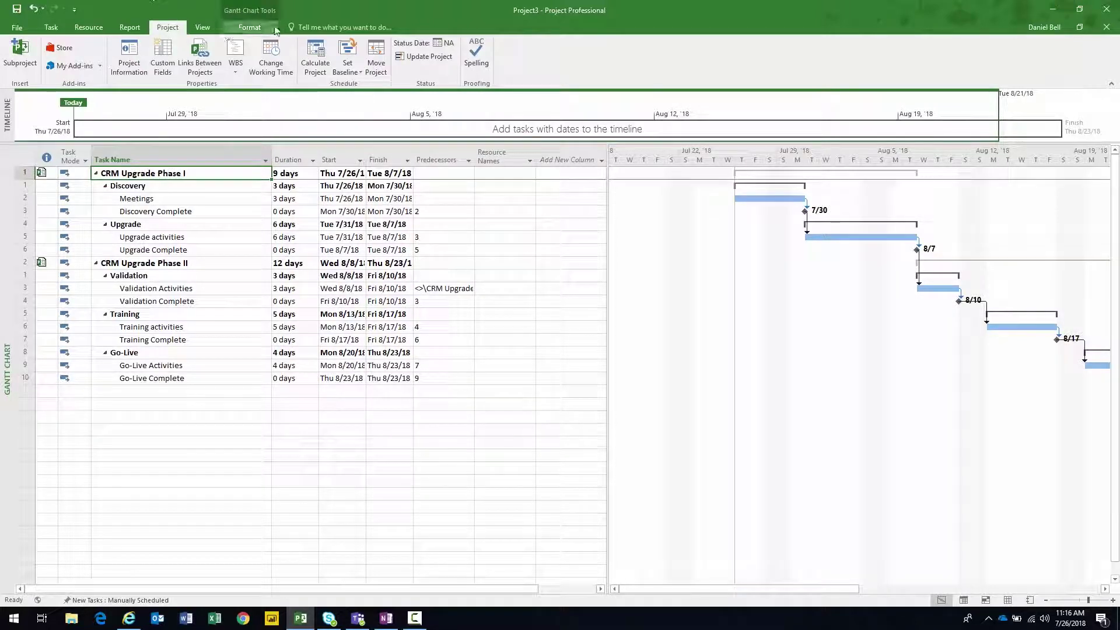
Show the project summary task and widen the Start and Finish columns to fit the full dates beside the Gantt chart.
left_click(250, 28)
left_click(906, 57)
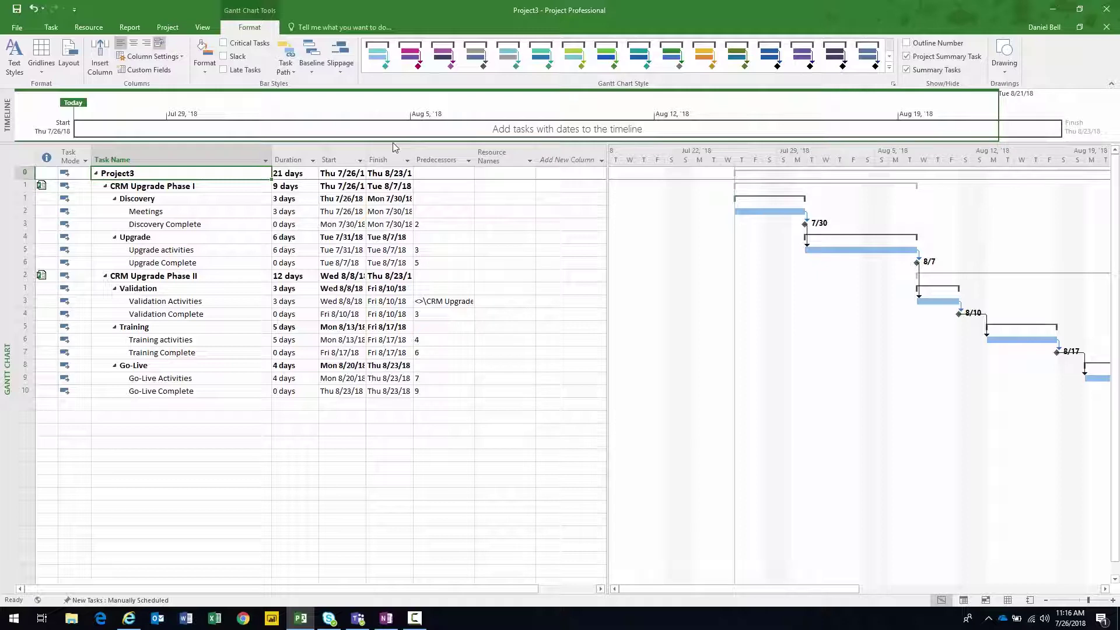
left_click(360, 161)
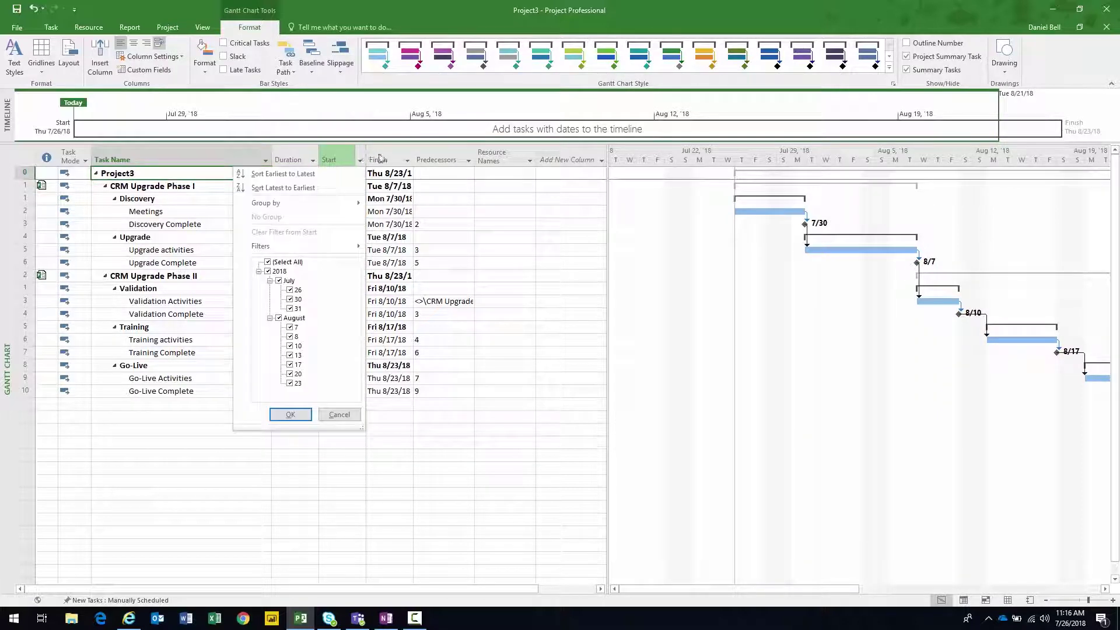
left_click(379, 159)
left_click_drag(365, 158, 462, 158)
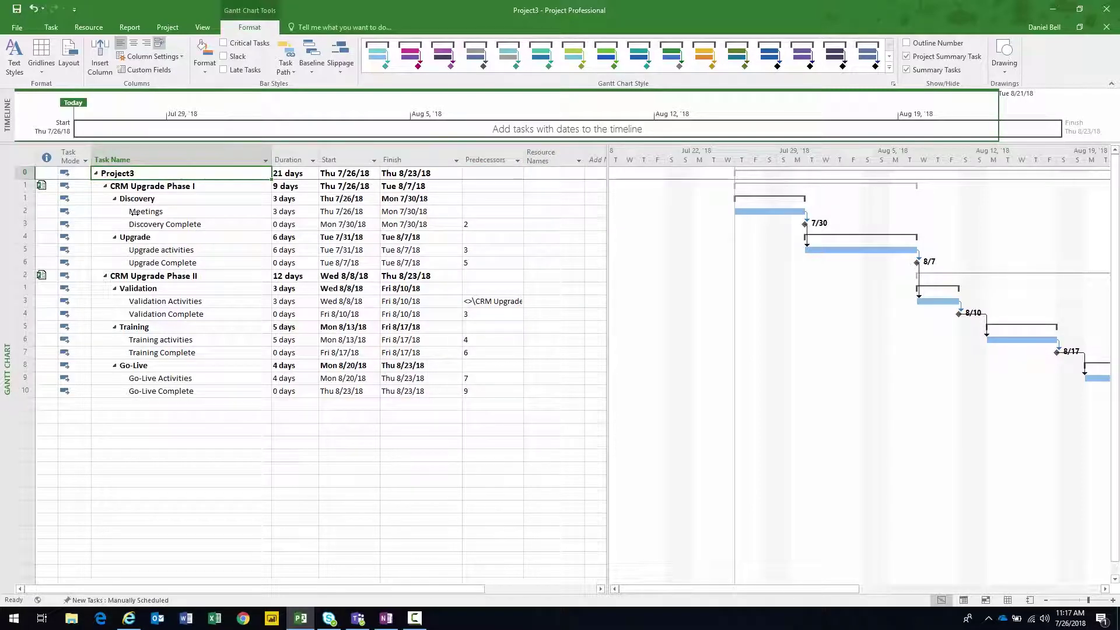
left_click_drag(607, 270, 591, 270)
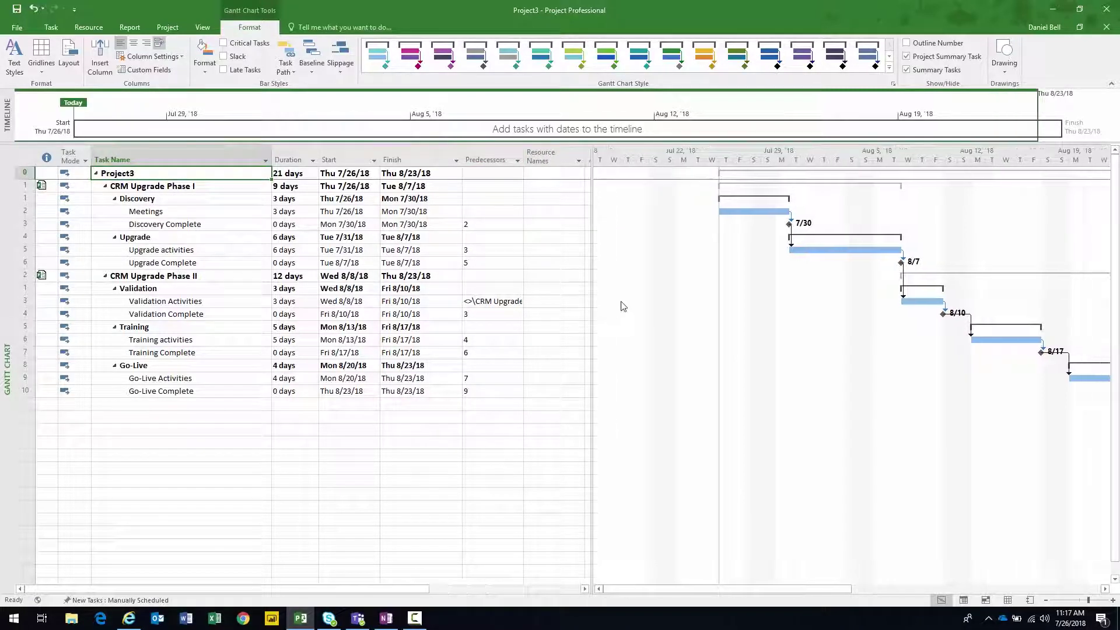
left_click_drag(820, 595, 867, 594)
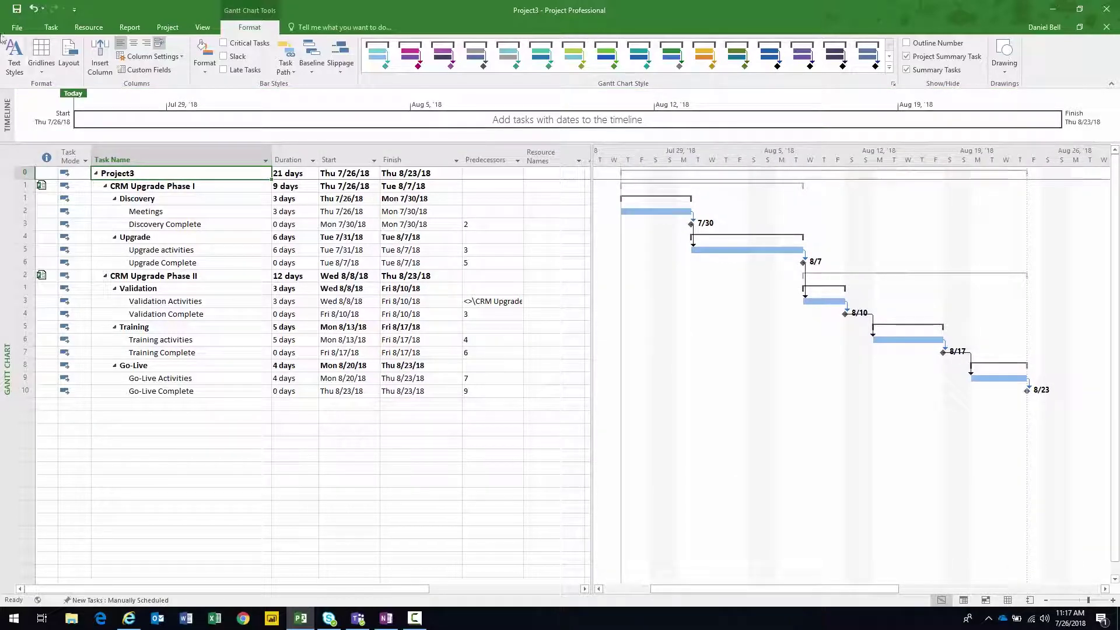
Close the master project, discarding its changes and declining to save the changes to the CRM Upgrade subprojects.
left_click(17, 27)
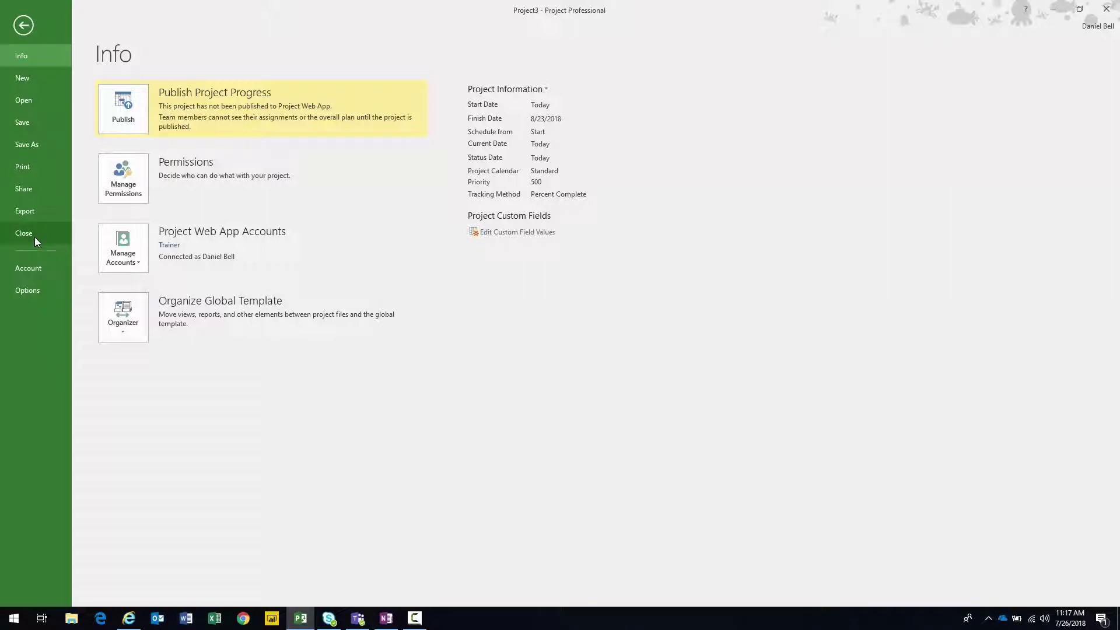
left_click(33, 235)
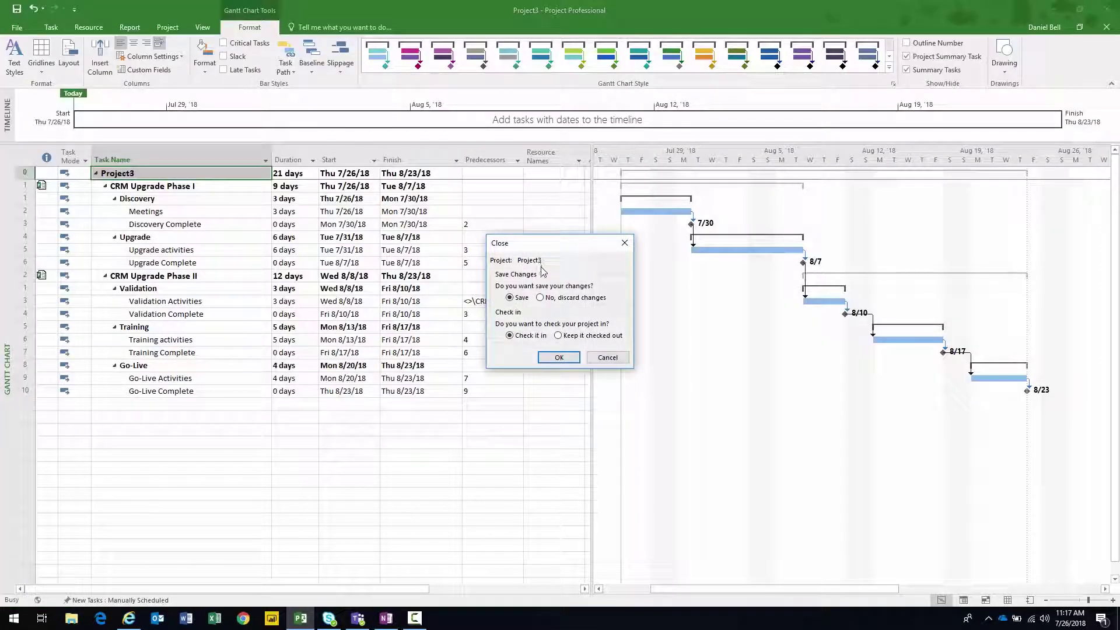
left_click(540, 298)
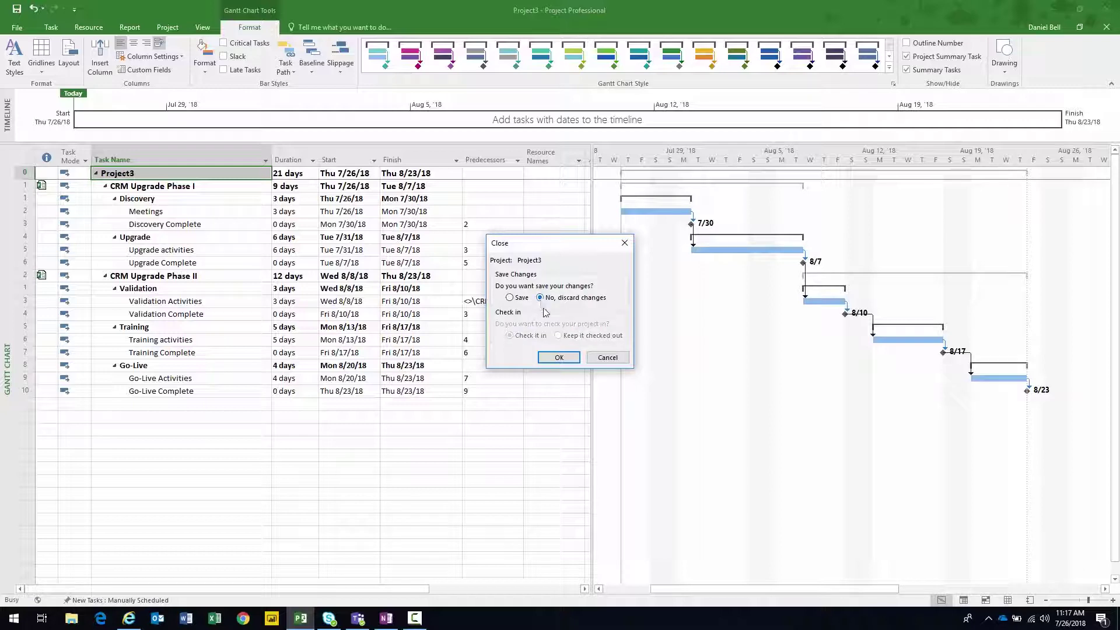
left_click(559, 357)
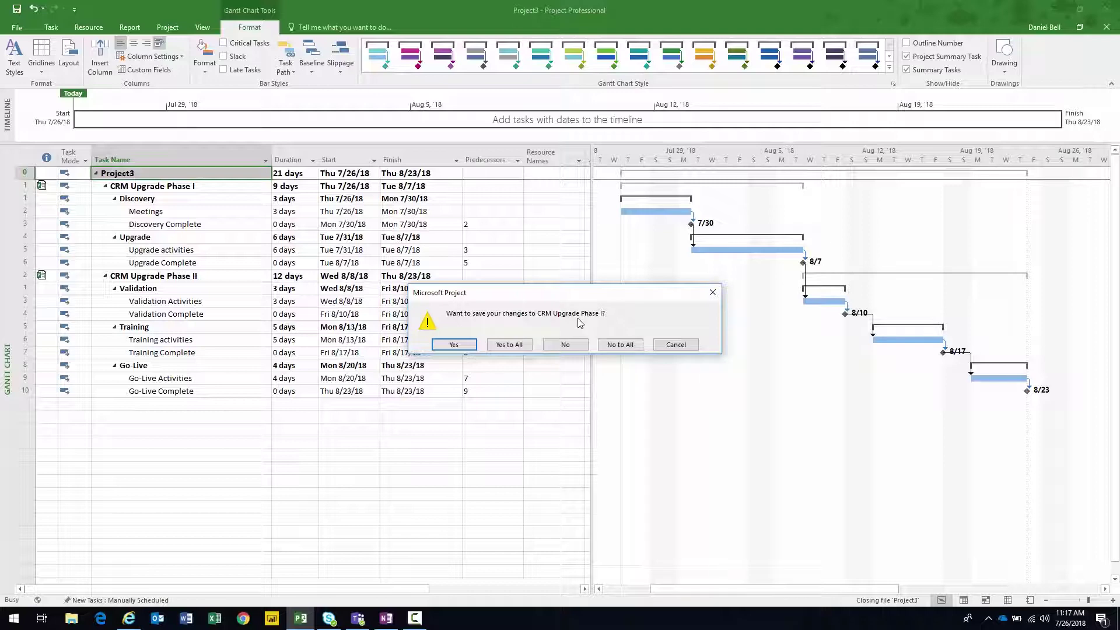
left_click(577, 343)
left_click(572, 344)
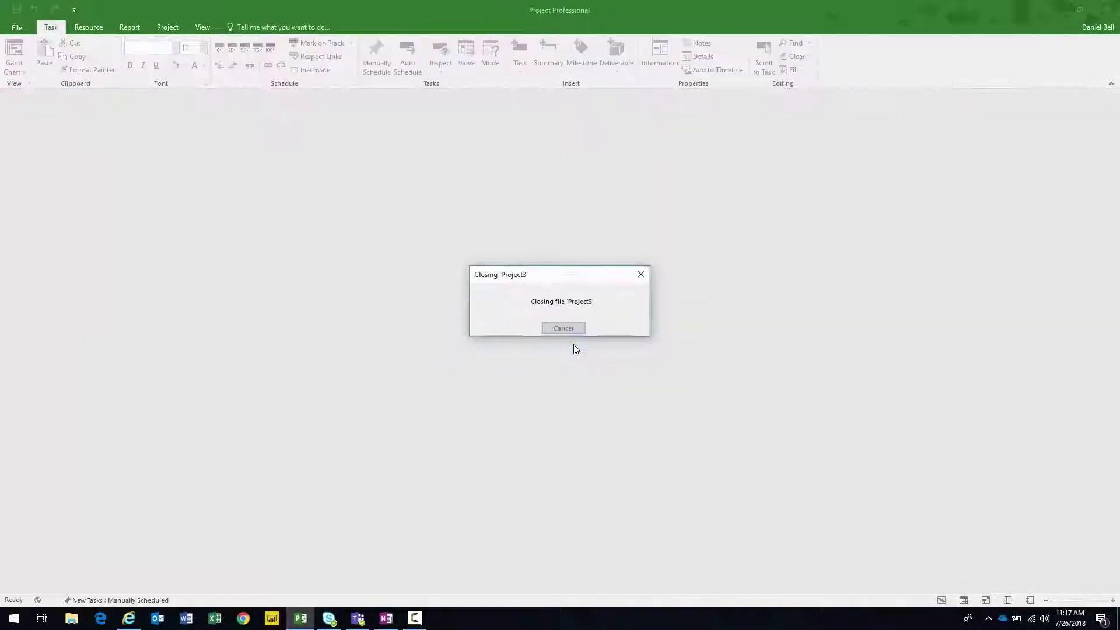